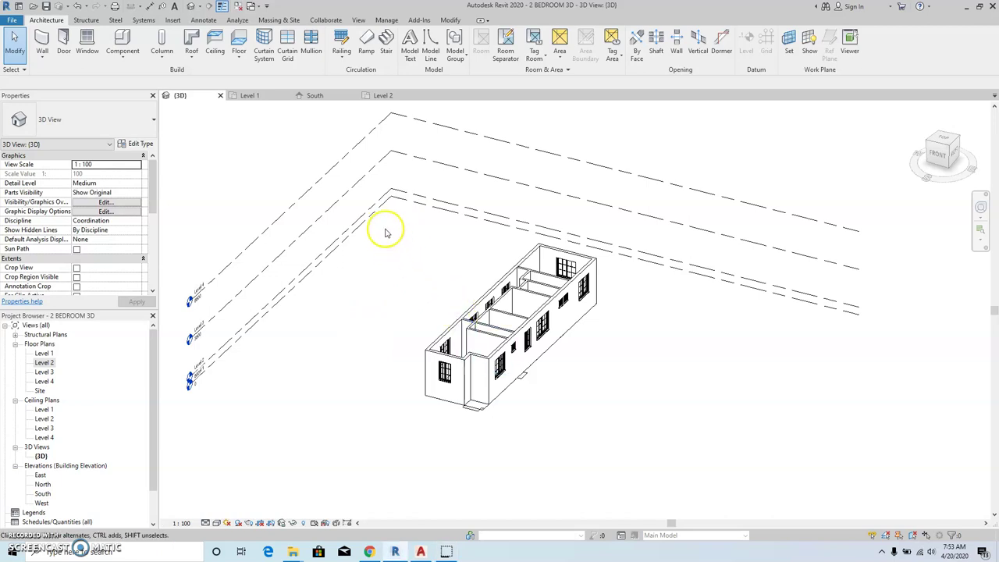
Select the entire building and open the Level 1 floor plan.
{"action": "left_click_drag", "start_coordinate": [382, 225], "coordinate": [646, 433]}
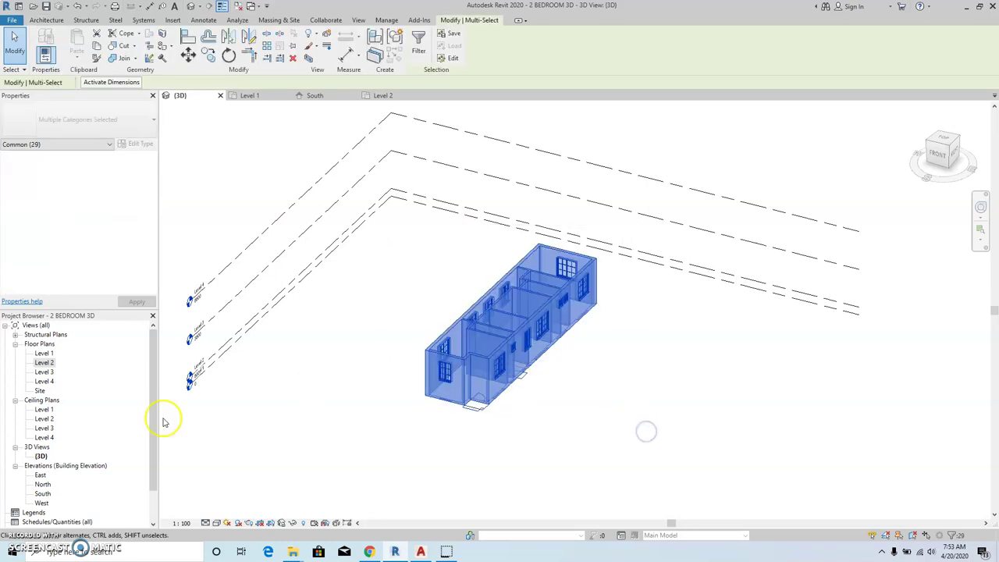
{"action": "left_click", "coordinate": [44, 354]}
{"action": "double_click", "coordinate": [43, 354]}
{"action": "scroll", "coordinate": [377, 301], "scroll_direction": "down", "scroll_amount": 2}
{"action": "middle_click_drag", "start_coordinate": [341, 292], "coordinate": [305, 292]}
Copy the building to the right of the original, using its top-left corner as base point.
{"action": "left_click", "coordinate": [208, 57]}
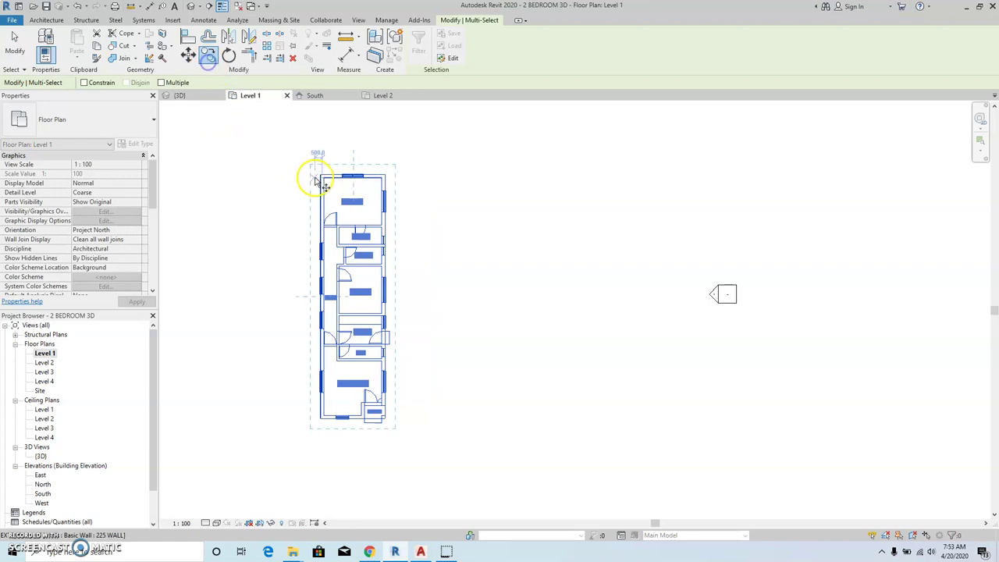
{"action": "left_click", "coordinate": [320, 173]}
{"action": "left_click", "coordinate": [568, 171]}
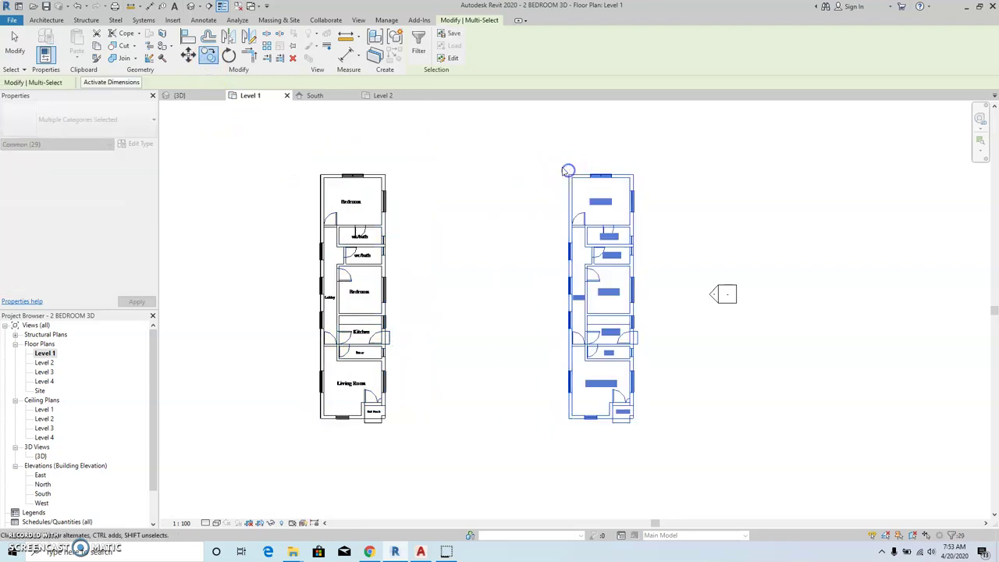
{"action": "middle_click_drag", "start_coordinate": [515, 199], "coordinate": [395, 190]}
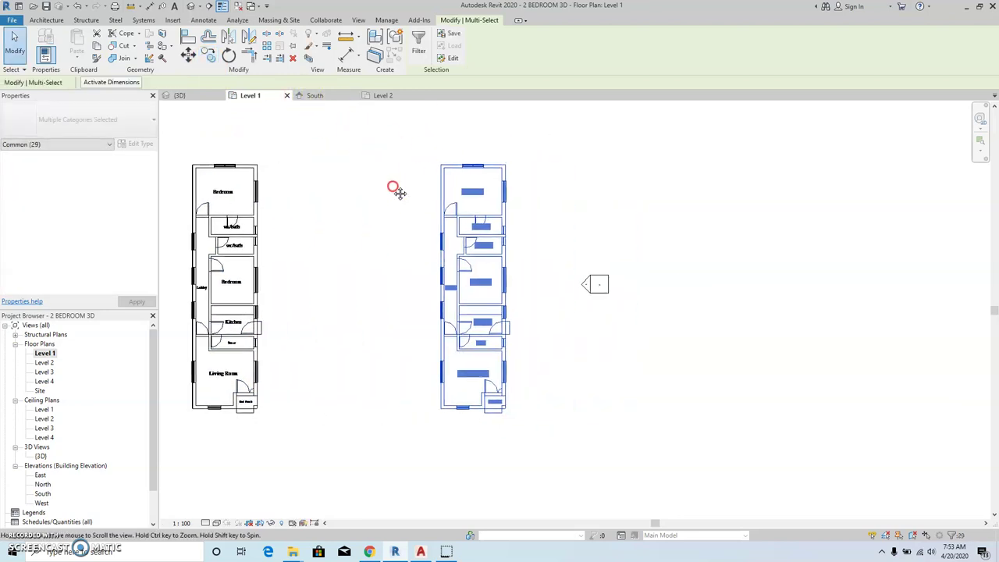
Move the copy about 28000 further right with MV, then return to the default 3D view.
{"action": "key", "text": "m"}
{"action": "key", "text": "v"}
{"action": "scroll", "coordinate": [430, 283], "scroll_direction": "down", "scroll_amount": 3}
{"action": "left_click", "coordinate": [471, 263]}
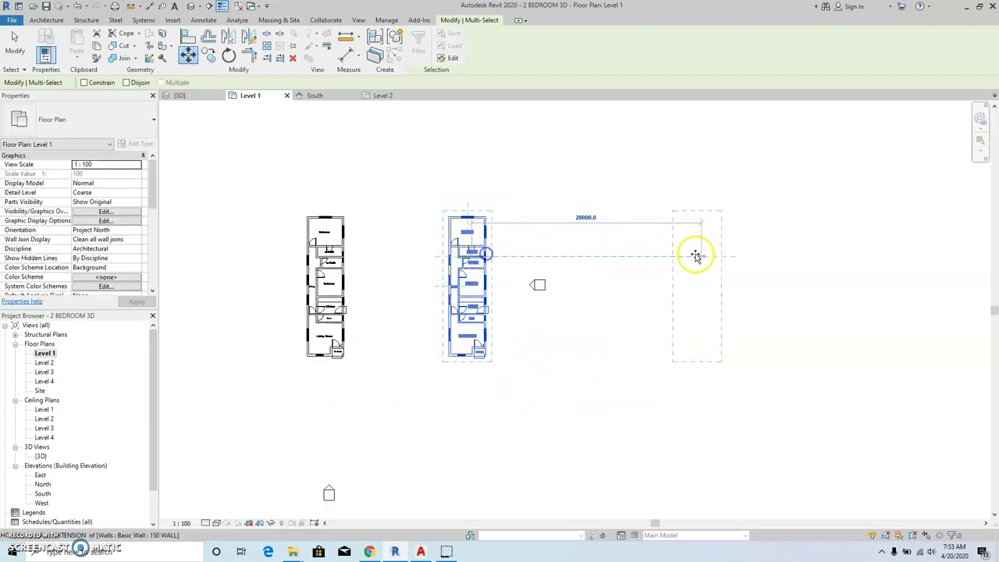
{"action": "left_click", "coordinate": [749, 255]}
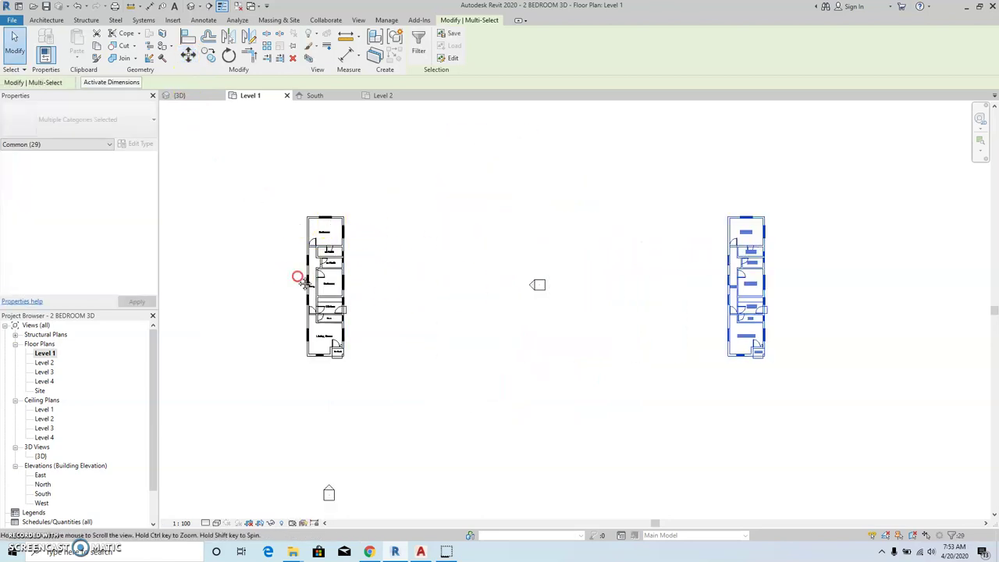
{"action": "middle_click_drag", "start_coordinate": [301, 279], "coordinate": [461, 261]}
{"action": "scroll", "coordinate": [515, 249], "scroll_direction": "up", "scroll_amount": 2}
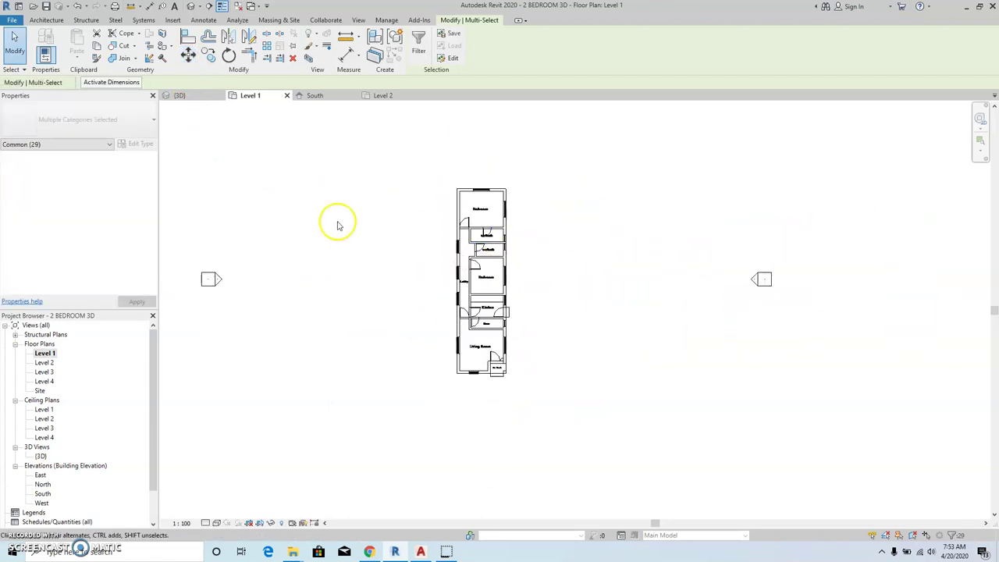
{"action": "left_click", "coordinate": [191, 6]}
Delete the front-wall window and four side-wall windows.
{"action": "scroll", "coordinate": [437, 347], "scroll_direction": "up", "scroll_amount": 1}
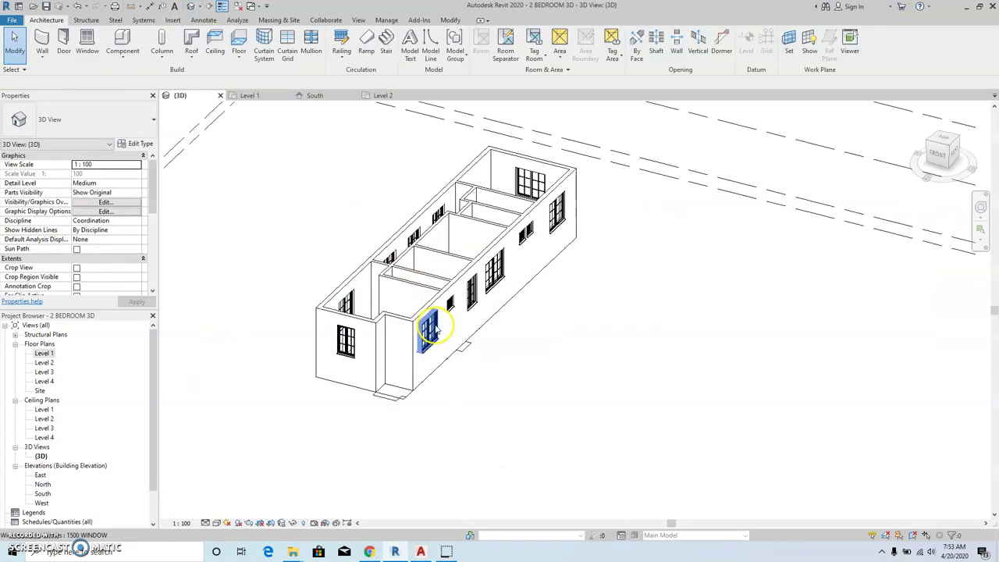
{"action": "left_click", "coordinate": [439, 343]}
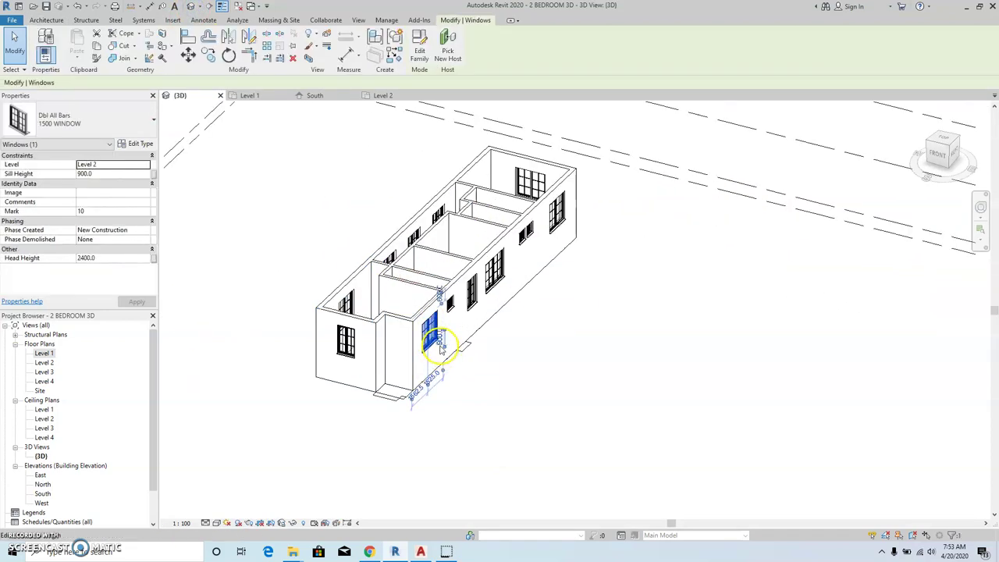
{"action": "key", "text": "Delete"}
{"action": "left_click", "coordinate": [347, 338]}
{"action": "key", "text": "Delete"}
{"action": "left_click", "coordinate": [447, 304]}
{"action": "key", "text": "Delete"}
{"action": "left_click", "coordinate": [475, 296]}
{"action": "key", "text": "Delete"}
{"action": "left_click", "coordinate": [490, 286]}
{"action": "key", "text": "Delete"}
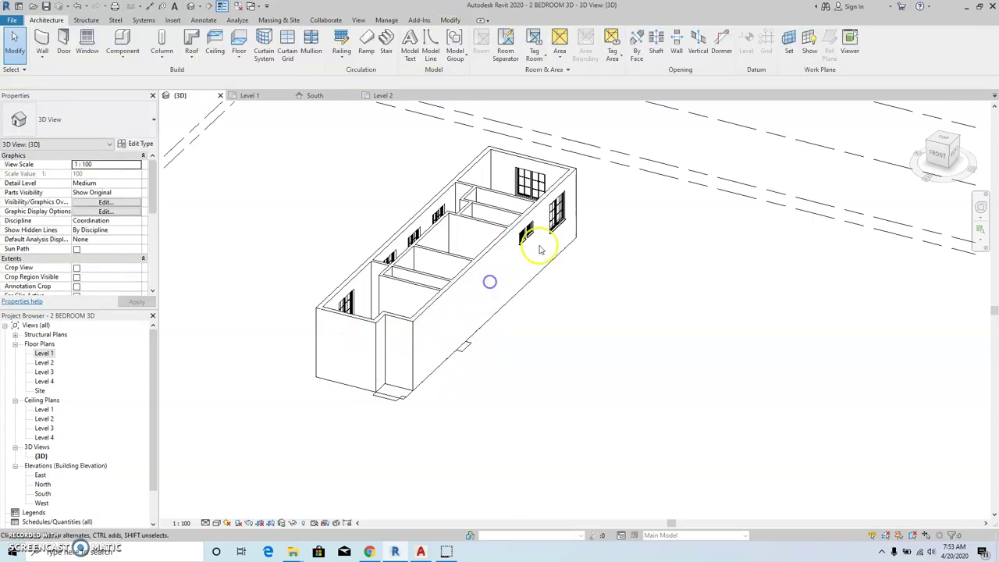
Delete the corner, small, large end-wall and remaining side-wall windows, then orbit to check.
{"action": "left_click", "coordinate": [555, 217]}
{"action": "key", "text": "Delete"}
{"action": "left_click", "coordinate": [521, 237]}
{"action": "key", "text": "Delete"}
{"action": "left_click", "coordinate": [531, 181]}
{"action": "key", "text": "Delete"}
{"action": "left_click", "coordinate": [439, 218]}
{"action": "key", "text": "Delete"}
{"action": "left_click", "coordinate": [417, 236]}
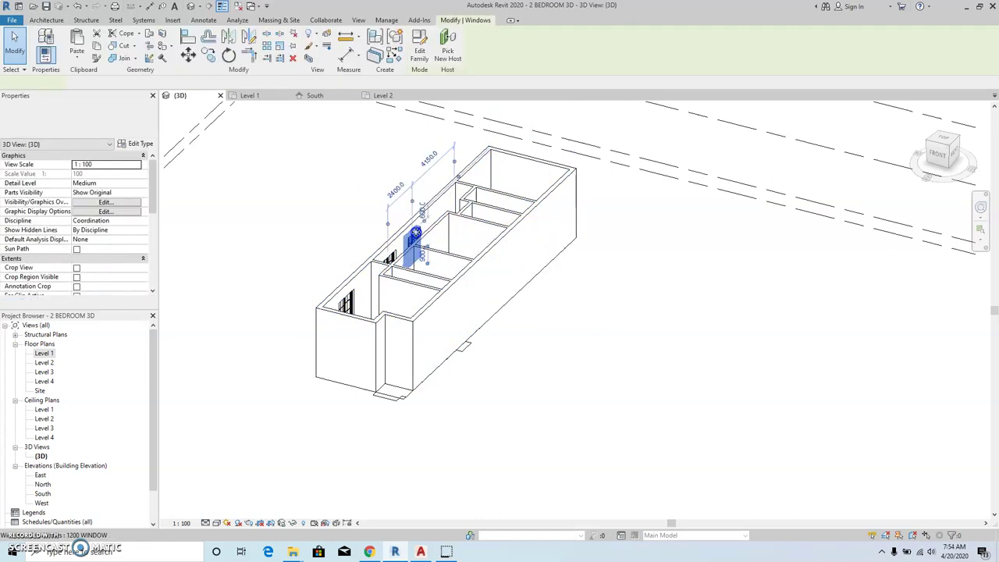
{"action": "key", "text": "Delete"}
{"action": "left_click", "coordinate": [392, 261]}
{"action": "key", "text": "Delete"}
{"action": "middle_click_drag", "start_coordinate": [345, 296], "coordinate": [421, 347], "text": "shift"}
{"action": "scroll", "coordinate": [397, 329], "scroll_direction": "up", "scroll_amount": 2}
{"action": "scroll", "coordinate": [421, 347], "scroll_direction": "down", "scroll_amount": 2}
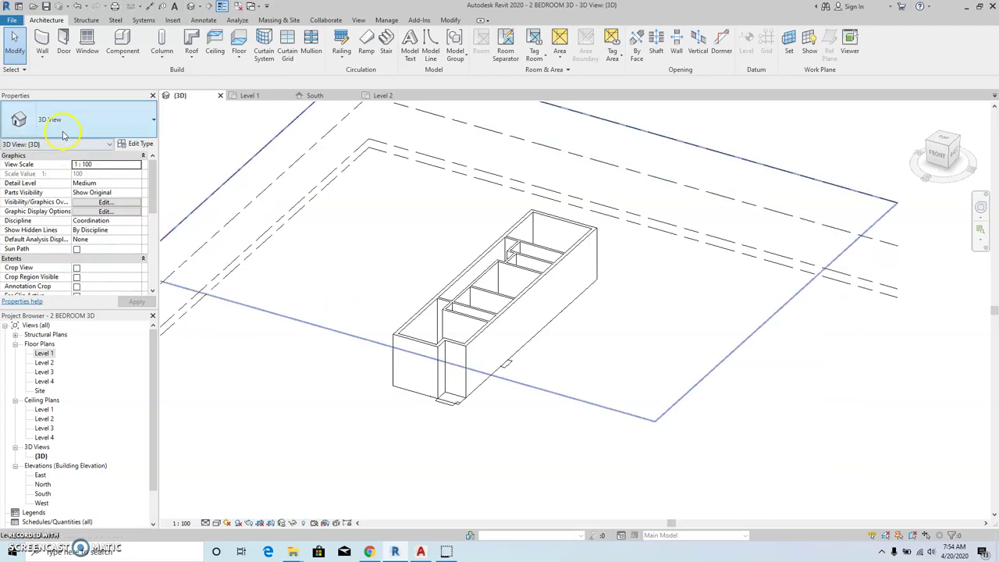
Start the Wall tool and select the Curtain Wall type.
{"action": "left_click", "coordinate": [44, 43]}
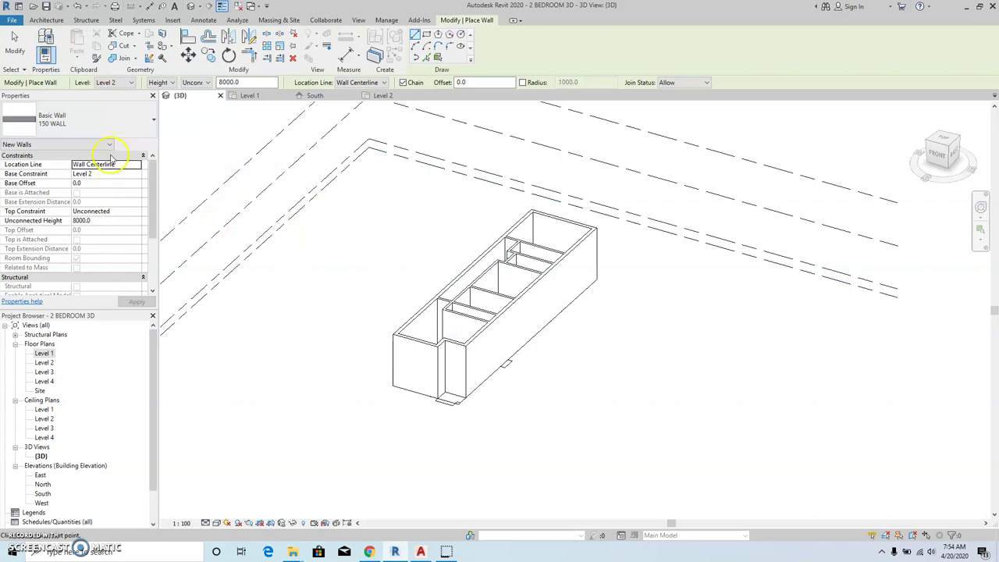
{"action": "left_click", "coordinate": [129, 136]}
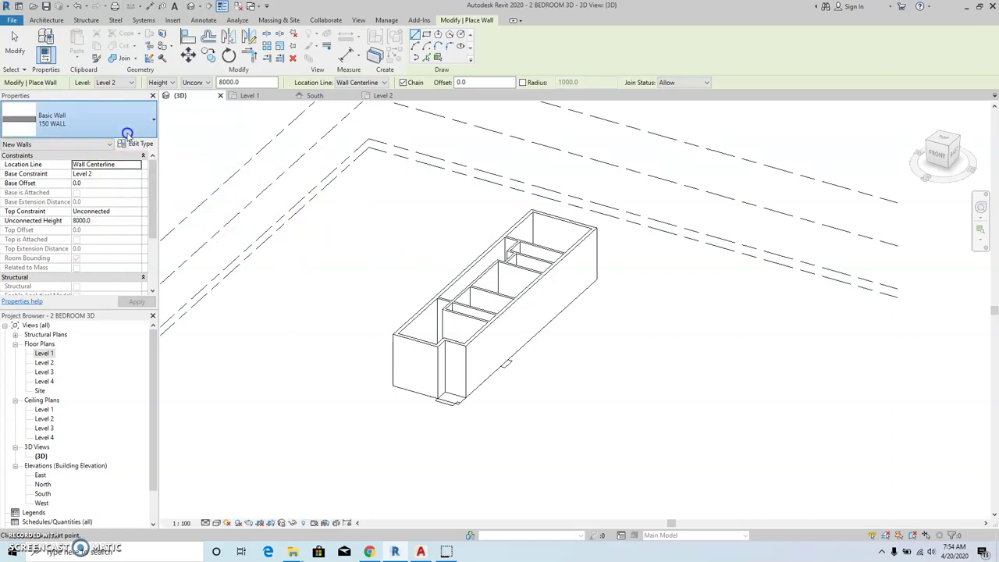
{"action": "scroll", "coordinate": [121, 251], "scroll_direction": "down", "scroll_amount": 10}
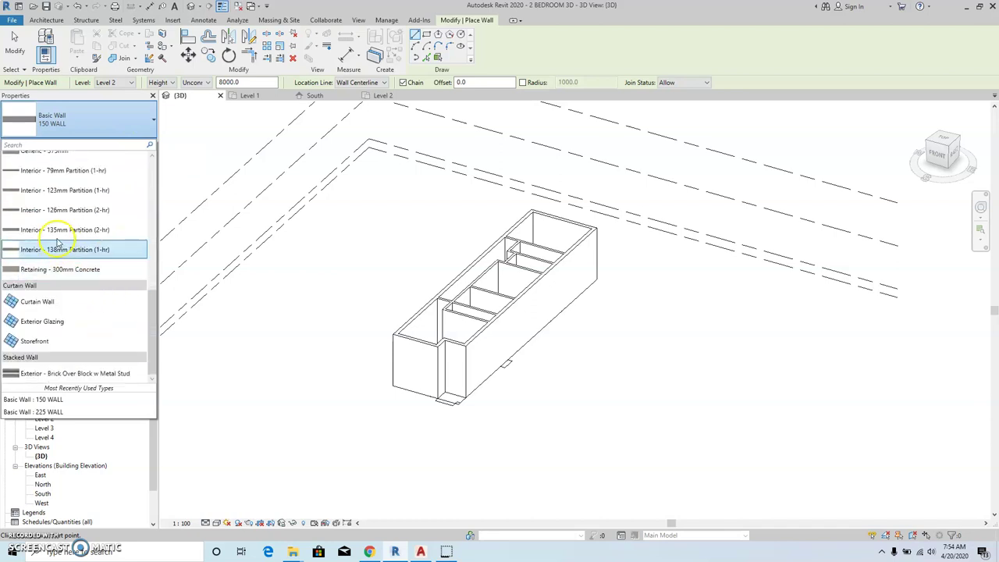
{"action": "scroll", "coordinate": [97, 265], "scroll_direction": "up", "scroll_amount": 10}
{"action": "scroll", "coordinate": [88, 221], "scroll_direction": "down", "scroll_amount": 10}
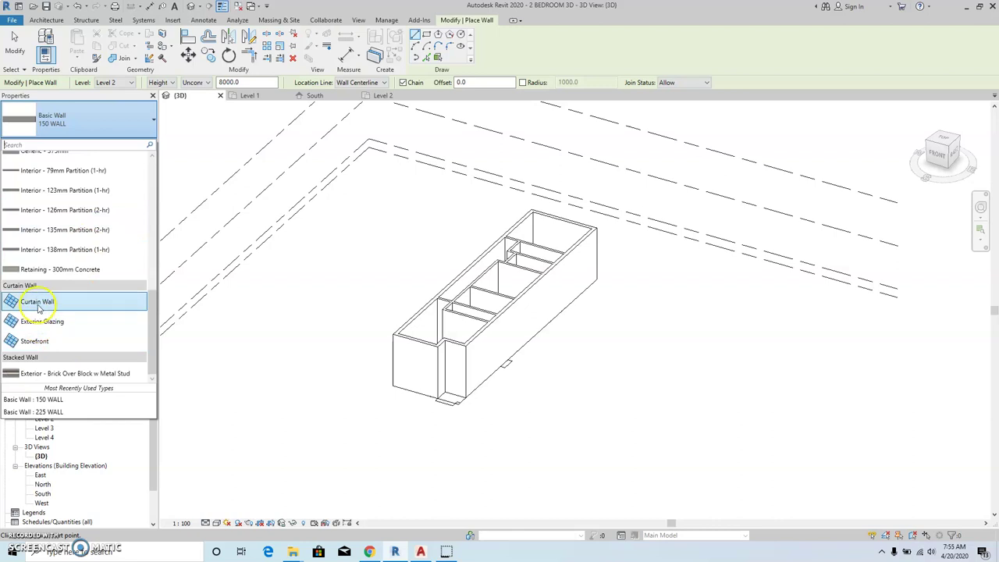
{"action": "left_click_drag", "start_coordinate": [41, 305], "coordinate": [33, 355]}
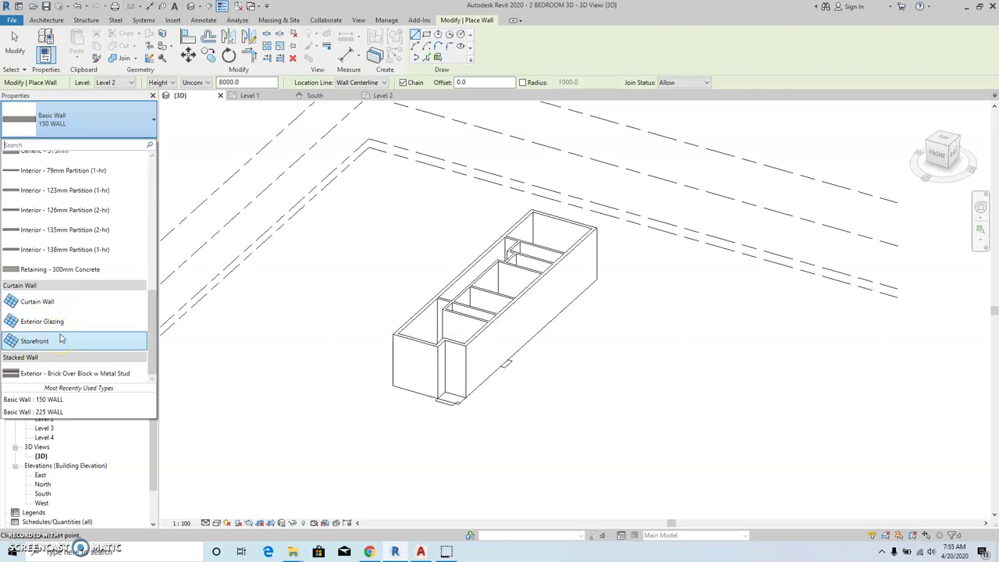
{"action": "left_click_drag", "start_coordinate": [60, 336], "coordinate": [48, 307]}
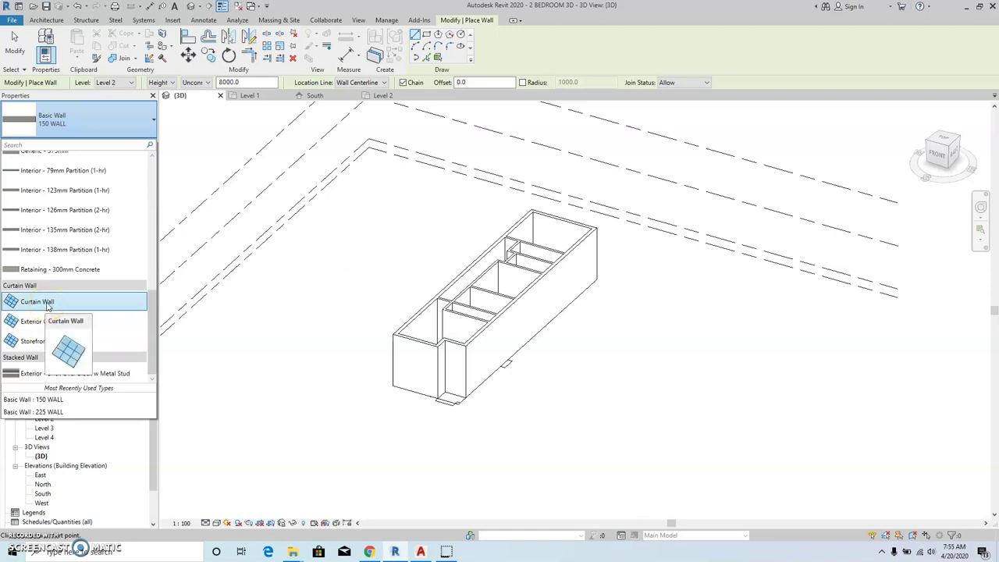
{"action": "left_click_drag", "start_coordinate": [48, 307], "coordinate": [47, 305]}
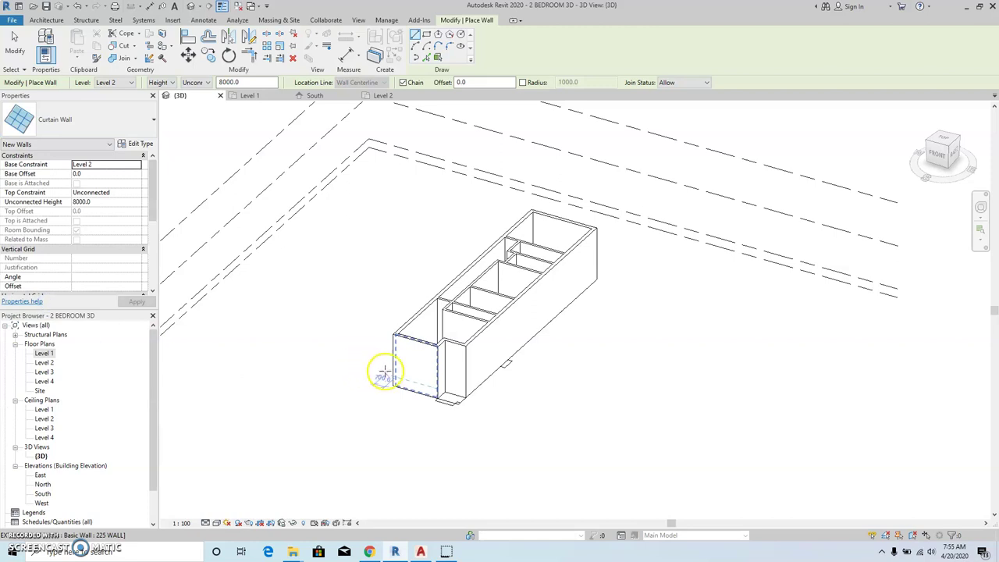
{"action": "scroll", "coordinate": [384, 374], "scroll_direction": "up", "scroll_amount": 4}
{"action": "scroll", "coordinate": [386, 316], "scroll_direction": "down", "scroll_amount": 2}
{"action": "scroll", "coordinate": [383, 352], "scroll_direction": "up", "scroll_amount": 2}
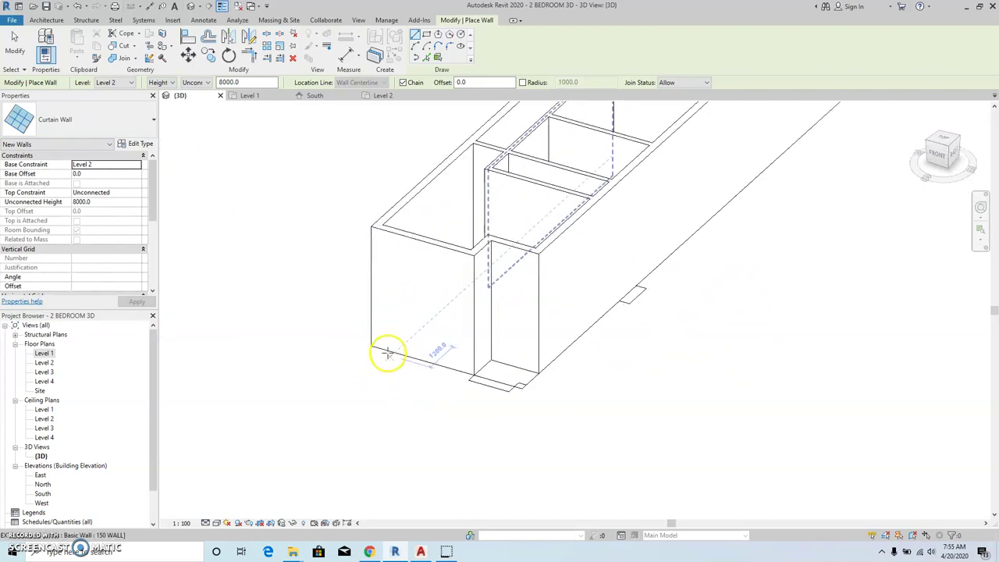
Draw a curtain wall about 5100 long from the building's front corner.
{"action": "left_click", "coordinate": [335, 389]}
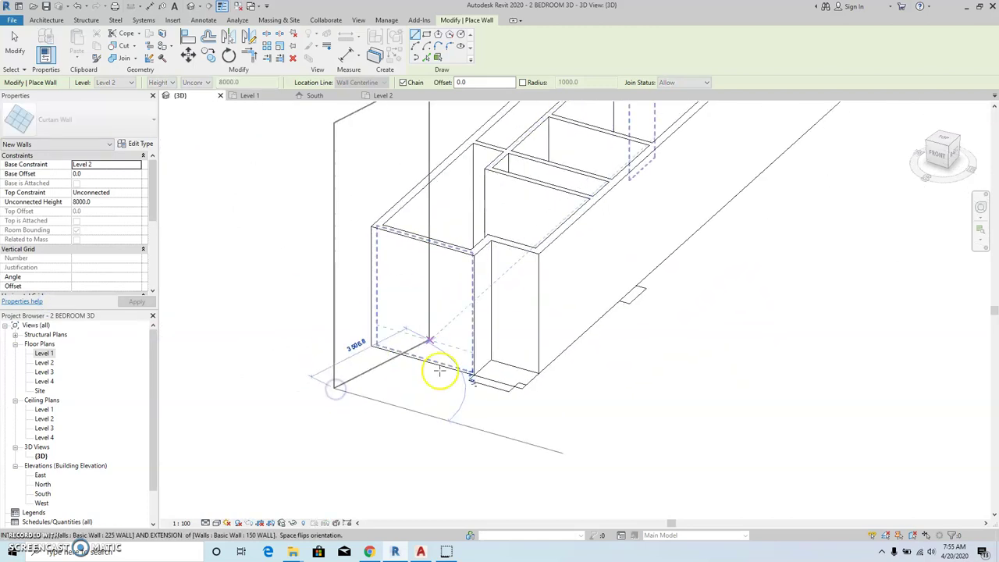
{"action": "left_click", "coordinate": [501, 434]}
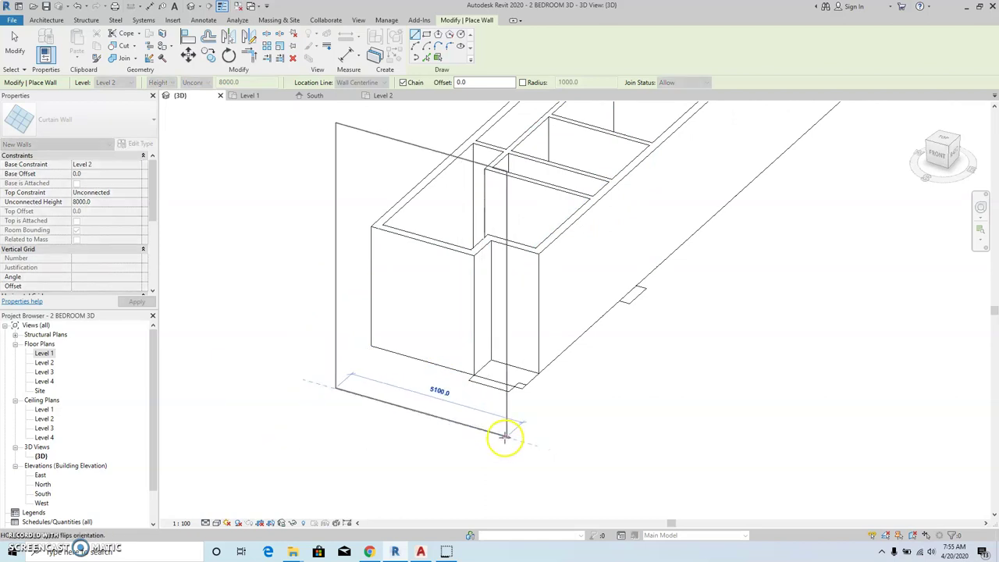
{"action": "scroll", "coordinate": [383, 352], "scroll_direction": "down", "scroll_amount": 4}
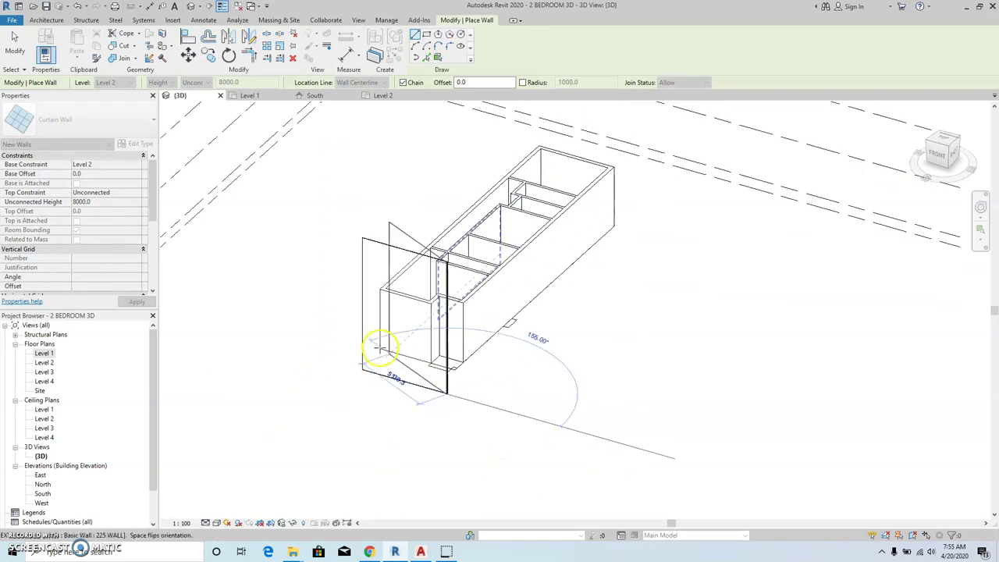
{"action": "scroll", "coordinate": [336, 270], "scroll_direction": "down", "scroll_amount": 2}
{"action": "key", "text": "Escape"}
Cancel wall drawing, then delete the new freestanding curtain wall.
{"action": "right_click", "coordinate": [355, 289]}
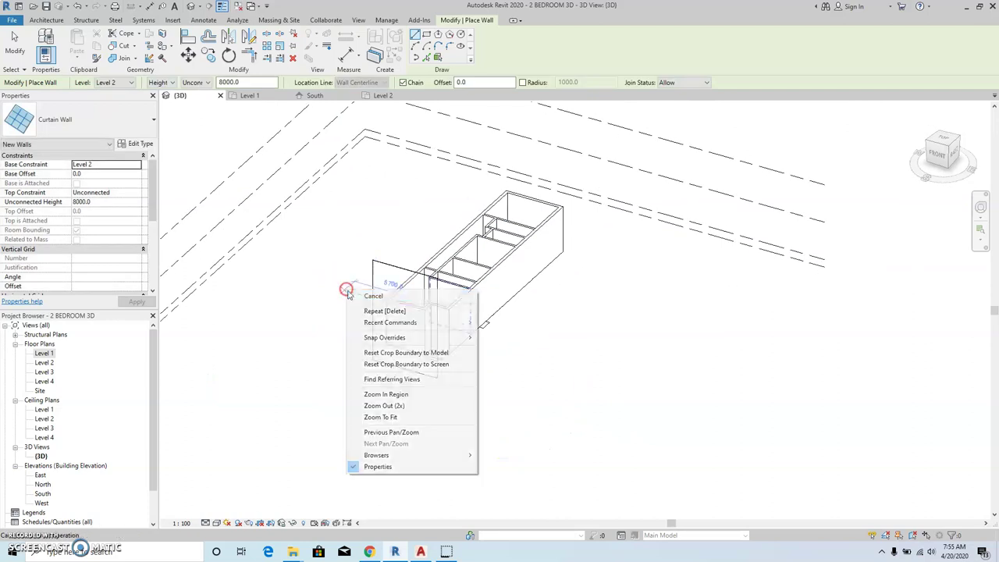
{"action": "left_click", "coordinate": [368, 293]}
{"action": "middle_click_drag", "start_coordinate": [389, 331], "coordinate": [375, 367], "text": "shift"}
{"action": "scroll", "coordinate": [360, 322], "scroll_direction": "up", "scroll_amount": 3}
{"action": "scroll", "coordinate": [448, 339], "scroll_direction": "up", "scroll_amount": 4}
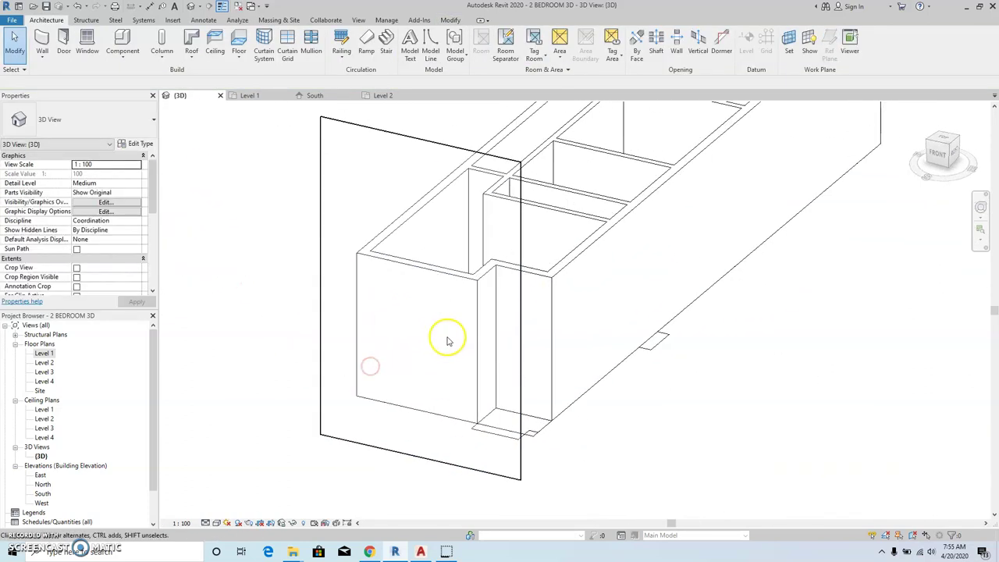
{"action": "scroll", "coordinate": [426, 337], "scroll_direction": "down", "scroll_amount": 3}
{"action": "scroll", "coordinate": [390, 346], "scroll_direction": "down", "scroll_amount": 3}
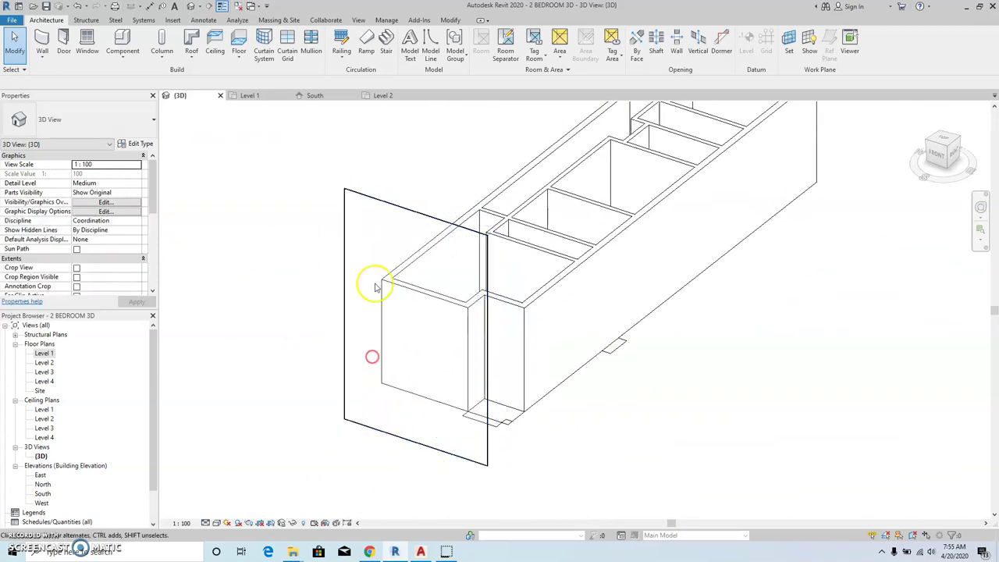
{"action": "middle_click_drag", "start_coordinate": [366, 343], "coordinate": [356, 352], "text": "shift"}
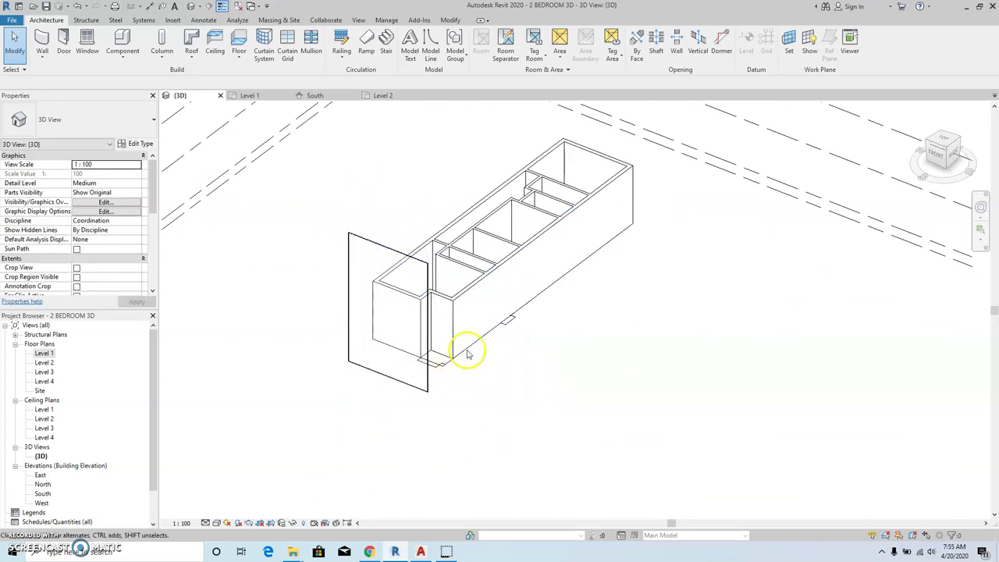
{"action": "left_click", "coordinate": [376, 243]}
{"action": "key", "text": "Delete"}
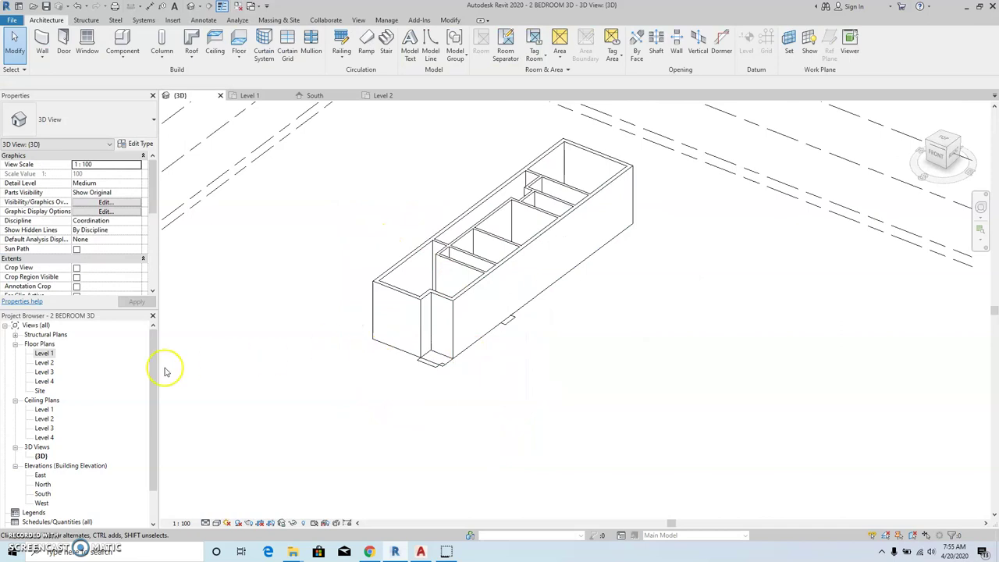
Open the Level 2 floor plan and pan it slightly left.
{"action": "double_click", "coordinate": [54, 362]}
{"action": "middle_click_drag", "start_coordinate": [445, 341], "coordinate": [382, 329]}
{"action": "scroll", "coordinate": [410, 337], "scroll_direction": "down", "scroll_amount": 2}
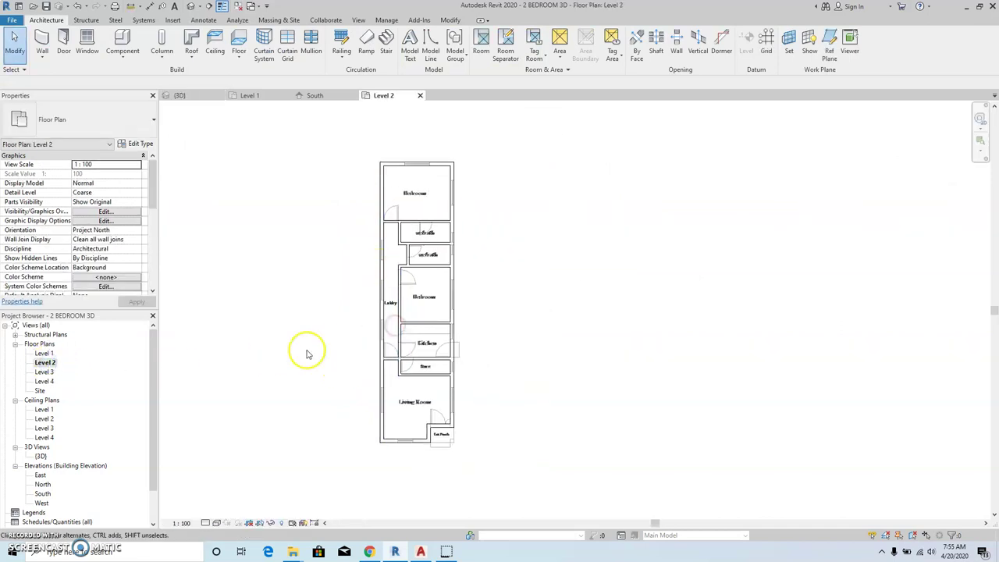
Open the South elevation, zoom in and inspect the wall line.
{"action": "double_click", "coordinate": [42, 493]}
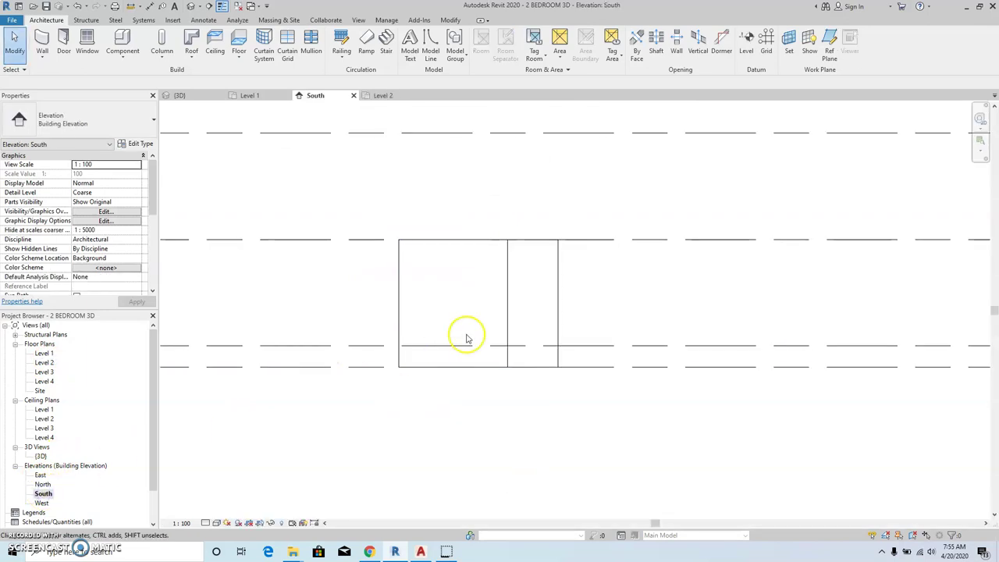
{"action": "scroll", "coordinate": [445, 333], "scroll_direction": "down", "scroll_amount": 2}
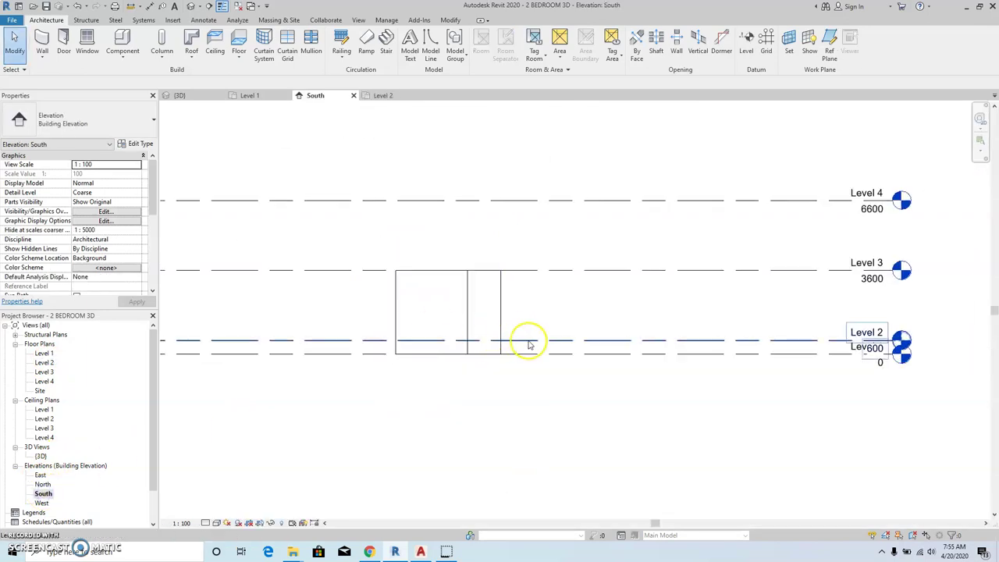
{"action": "scroll", "coordinate": [525, 343], "scroll_direction": "up", "scroll_amount": 1}
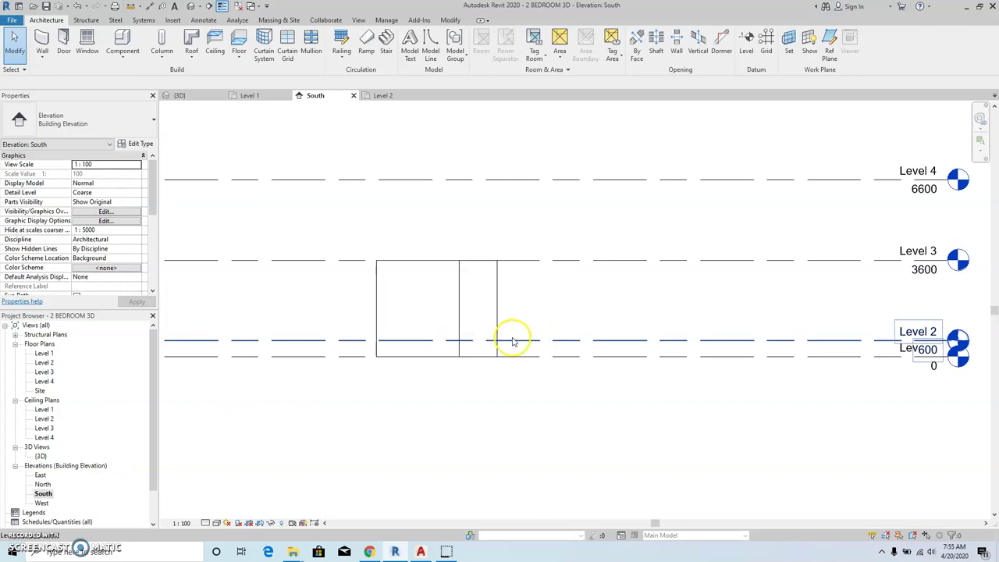
{"action": "scroll", "coordinate": [518, 343], "scroll_direction": "up", "scroll_amount": 1}
{"action": "scroll", "coordinate": [566, 341], "scroll_direction": "up", "scroll_amount": 1}
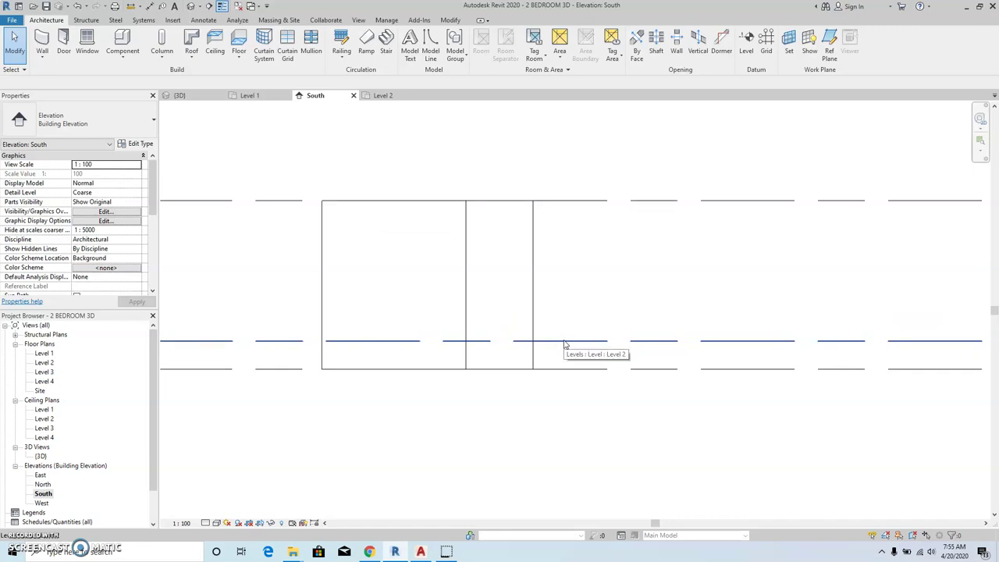
{"action": "left_click", "coordinate": [536, 344]}
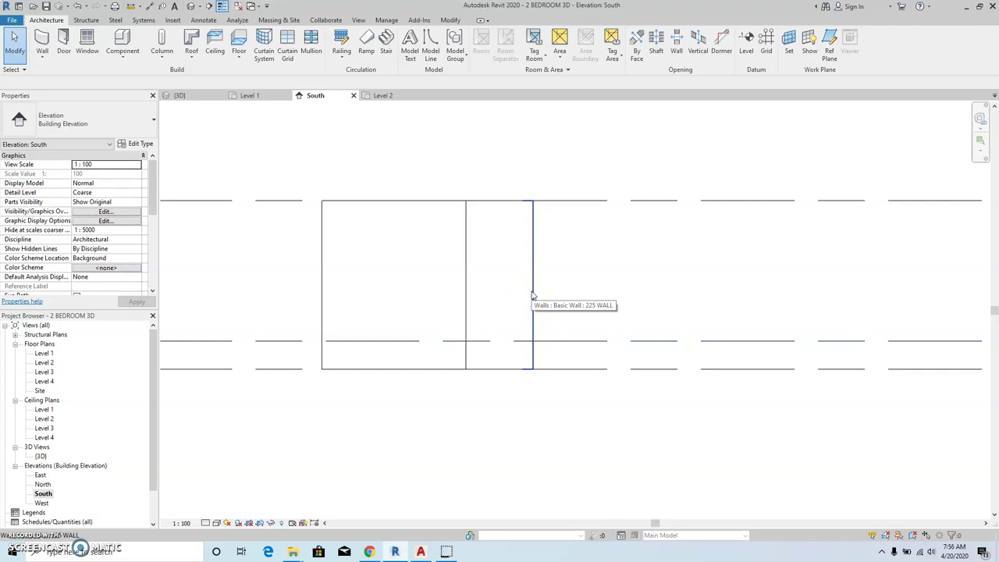
{"action": "left_click", "coordinate": [54, 438]}
Open the Level 2 floor plan and shift it slightly right.
{"action": "left_click", "coordinate": [45, 363]}
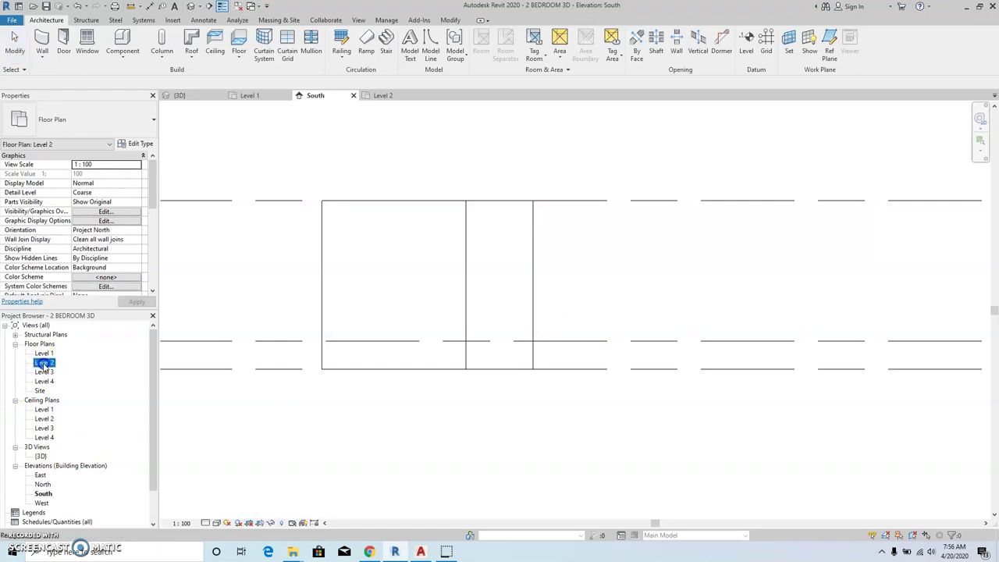
{"action": "double_click", "coordinate": [45, 363]}
{"action": "middle_click_drag", "start_coordinate": [367, 317], "coordinate": [393, 312]}
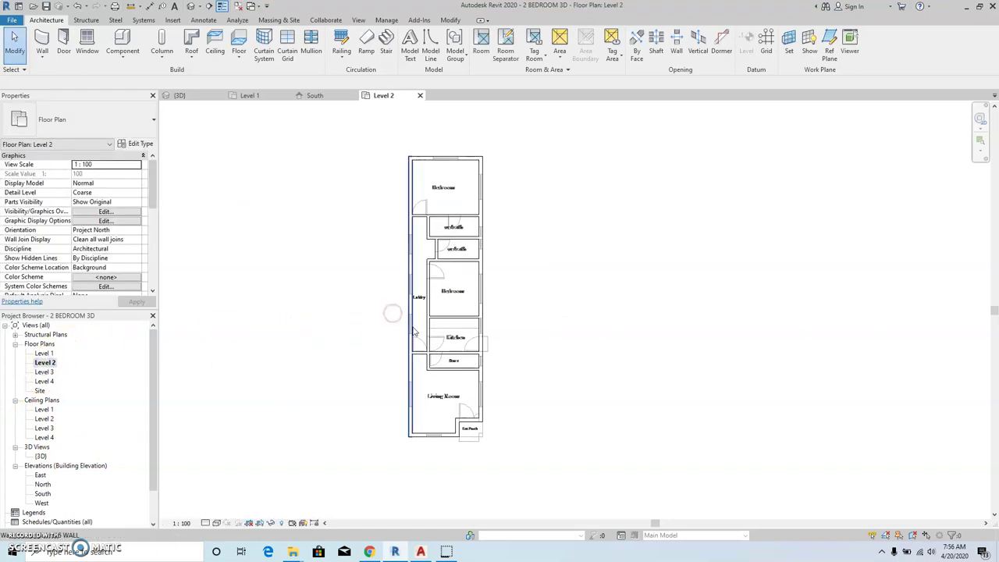
Change the visual style of the Level 2 plan.
{"action": "left_click", "coordinate": [218, 527]}
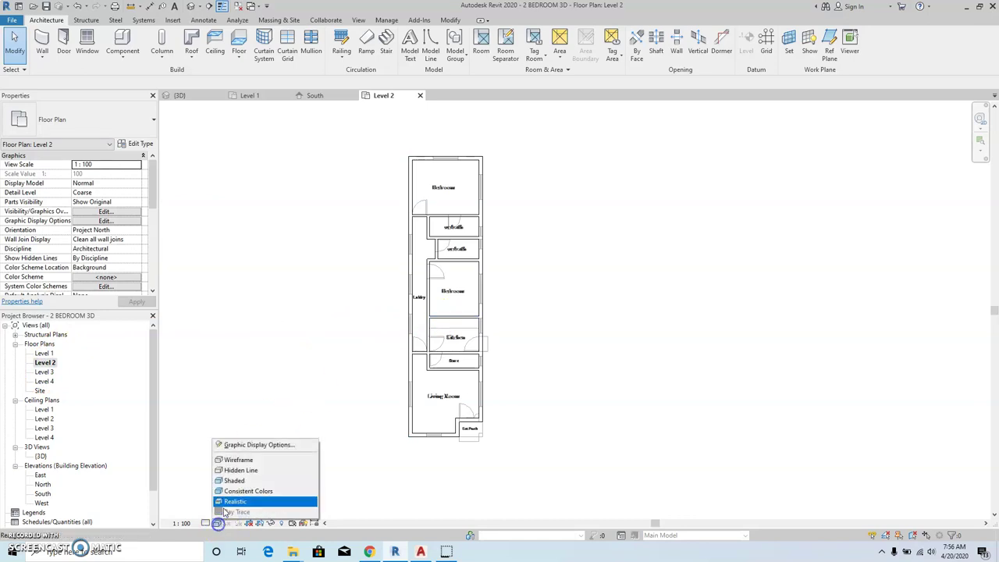
{"action": "left_click", "coordinate": [234, 457]}
{"action": "scroll", "coordinate": [407, 322], "scroll_direction": "up", "scroll_amount": 4}
{"action": "scroll", "coordinate": [407, 322], "scroll_direction": "down", "scroll_amount": 3}
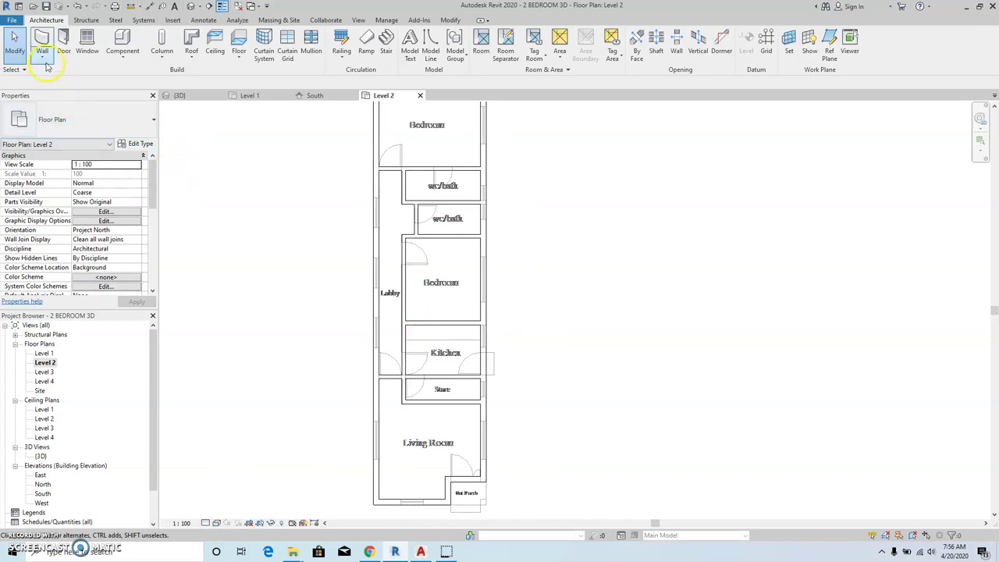
Choose the Curtain Wall type for new walls and set unconnected height to 1500.
{"action": "left_click", "coordinate": [41, 36]}
{"action": "left_click", "coordinate": [69, 121]}
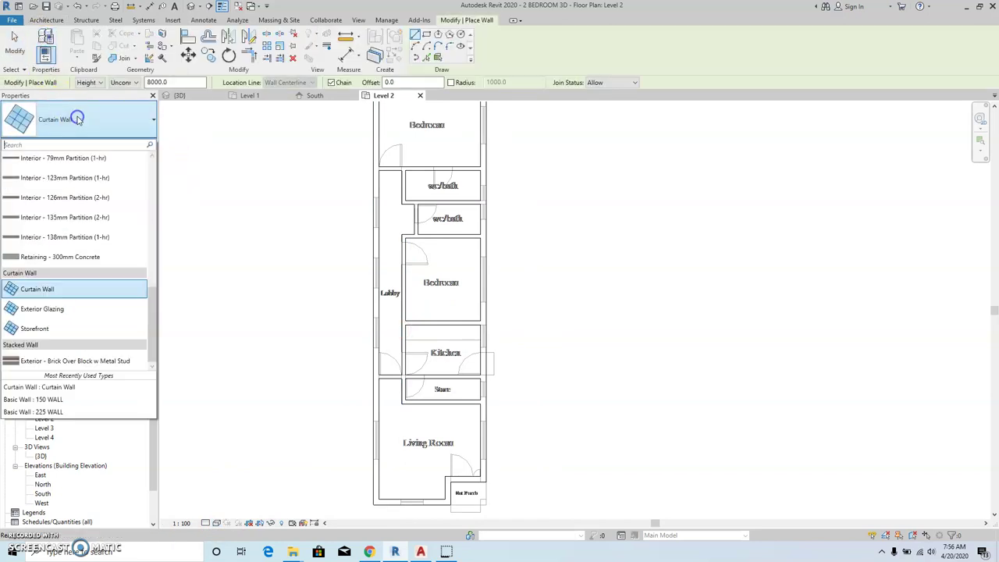
{"action": "left_click", "coordinate": [42, 290]}
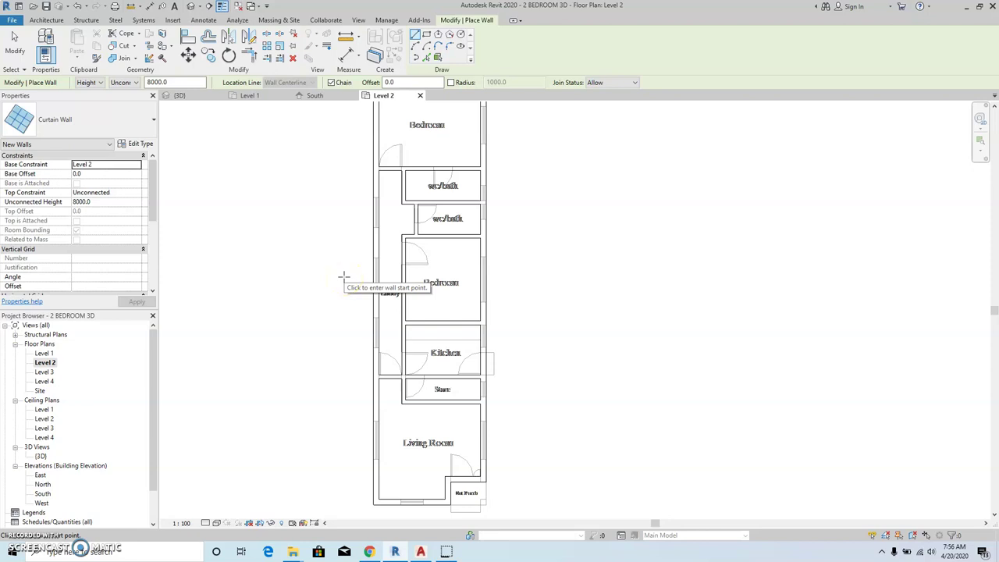
{"action": "left_click", "coordinate": [104, 202]}
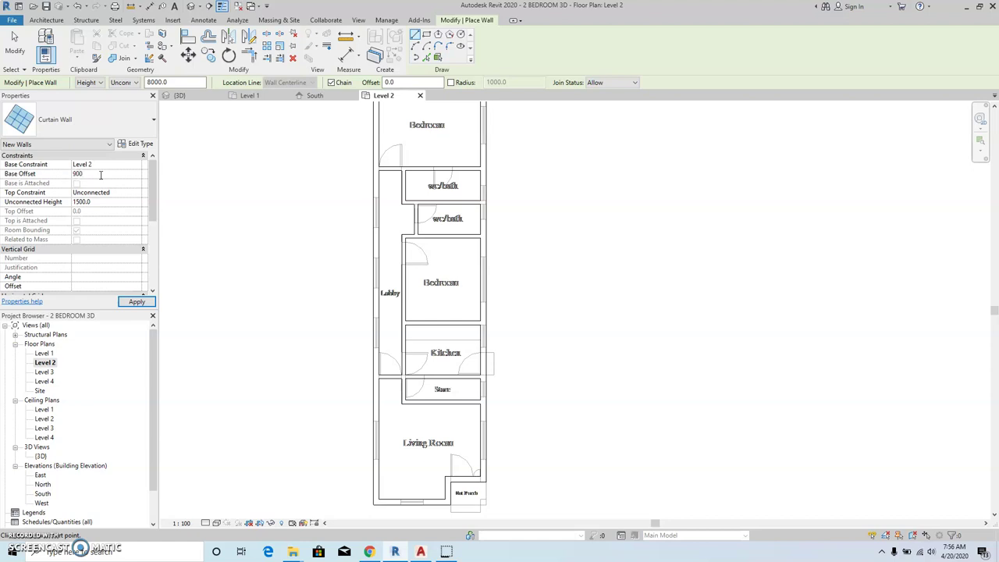
Apply 900 base offset, then draw a 1500-long curtain wall along the Living Room's left wall.
{"action": "left_click", "coordinate": [134, 301]}
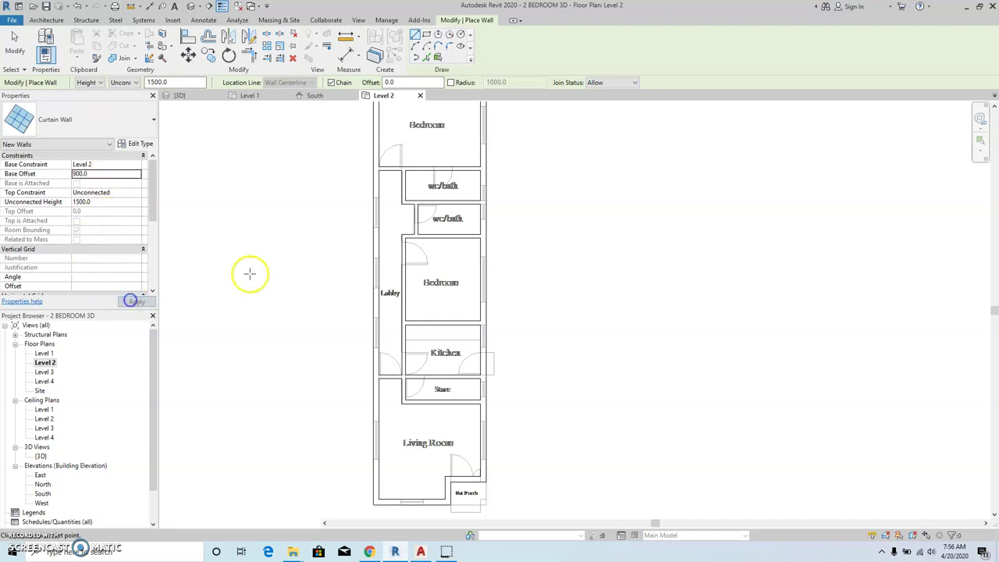
{"action": "middle_click_drag", "start_coordinate": [394, 336], "coordinate": [419, 234]}
{"action": "scroll", "coordinate": [406, 319], "scroll_direction": "up", "scroll_amount": 6}
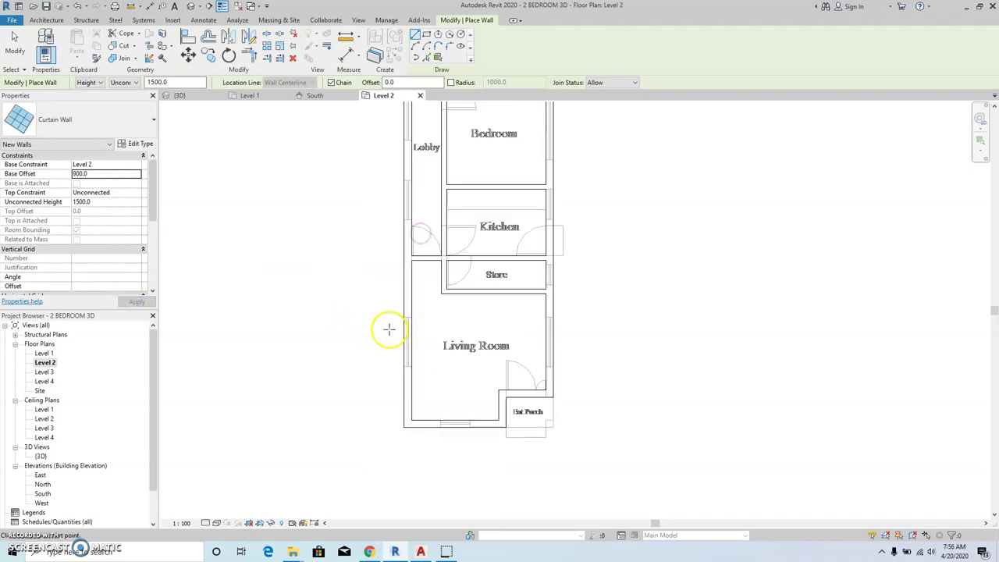
{"action": "left_click", "coordinate": [406, 289]}
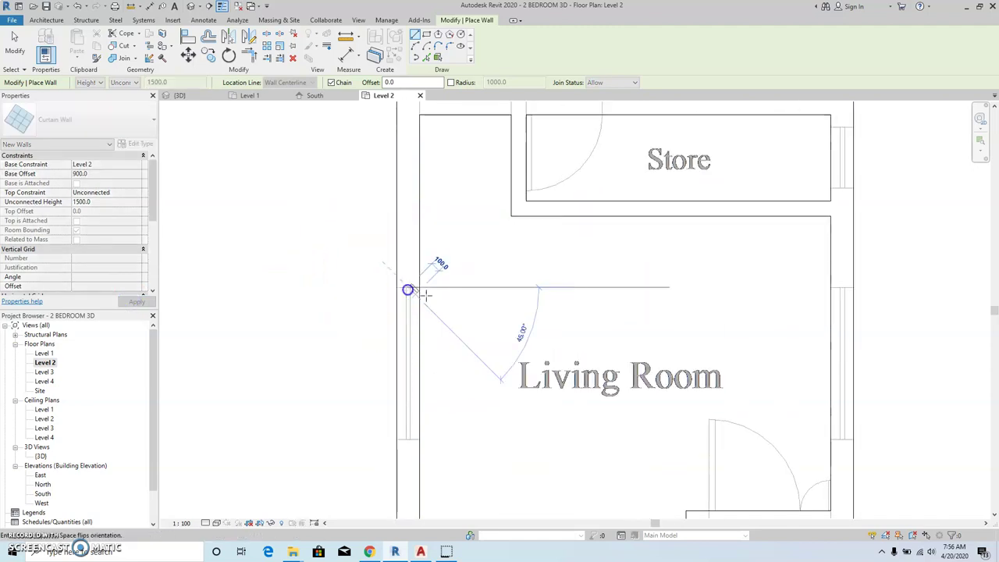
{"action": "left_click", "coordinate": [407, 439]}
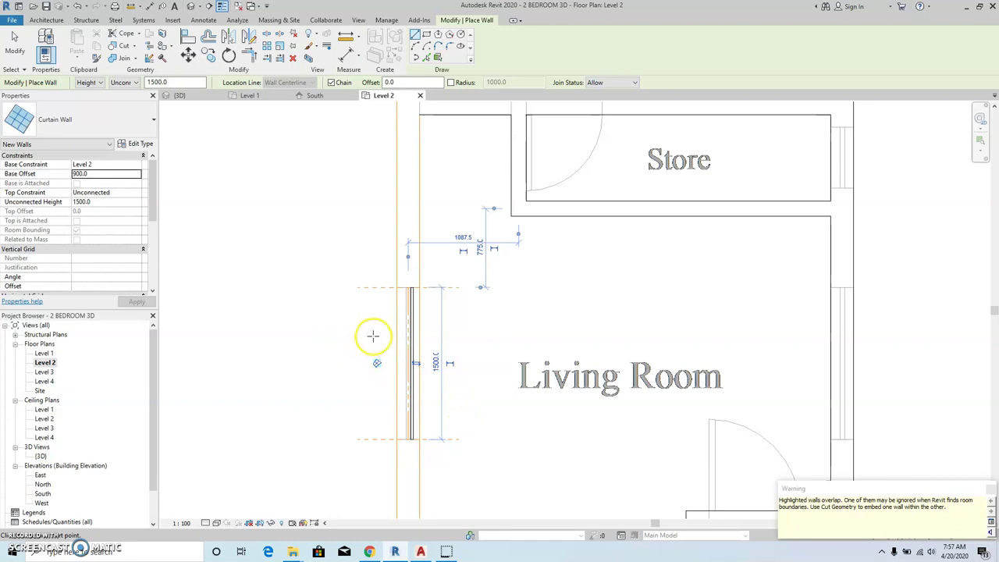
Cancel further wall placement and save the project.
{"action": "scroll", "coordinate": [358, 314], "scroll_direction": "down", "scroll_amount": 2}
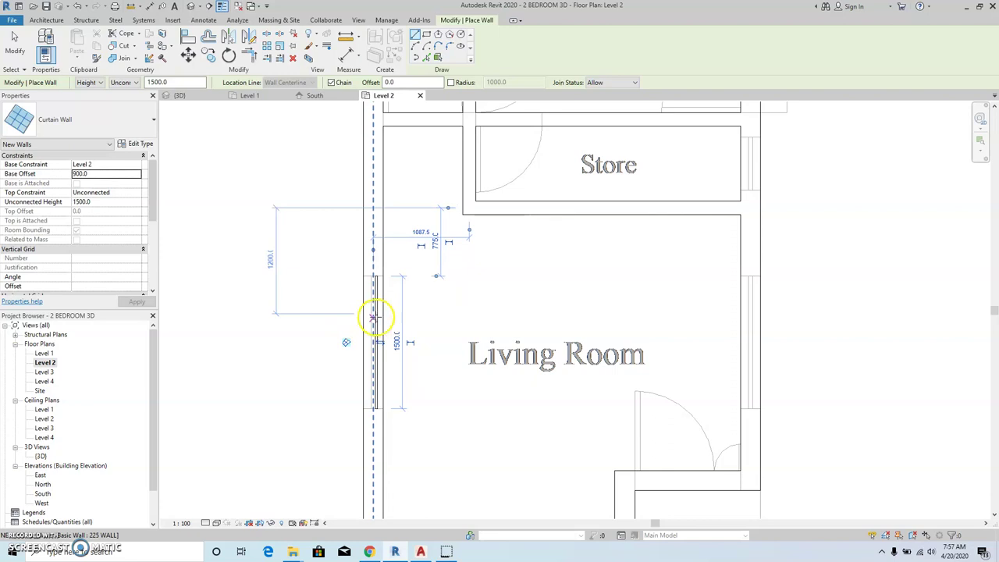
{"action": "right_click", "coordinate": [327, 226]}
{"action": "key", "text": "Escape"}
{"action": "right_click", "coordinate": [325, 223]}
{"action": "left_click", "coordinate": [343, 226]}
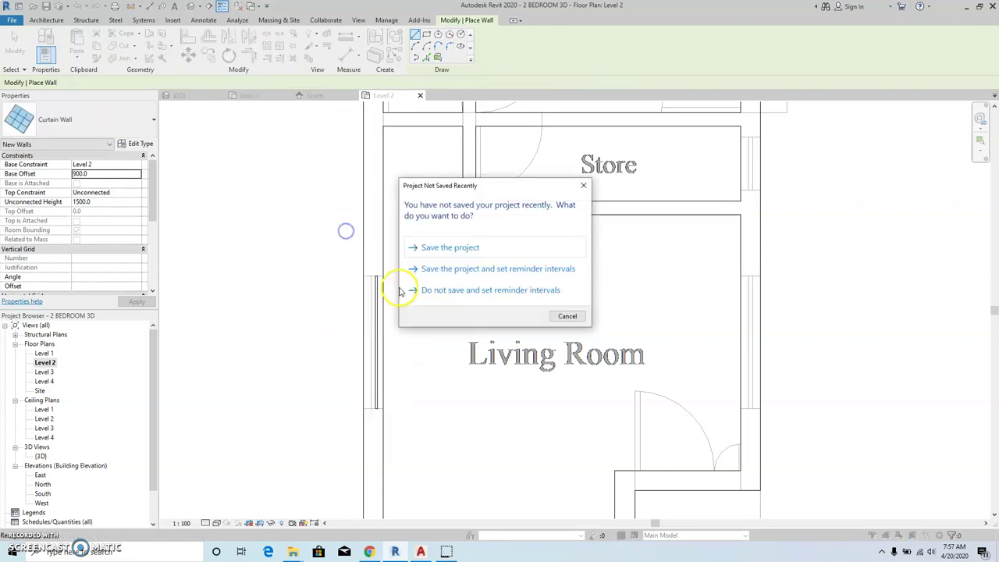
{"action": "left_click", "coordinate": [441, 248]}
{"action": "key", "text": "Escape"}
{"action": "key", "text": "Escape"}
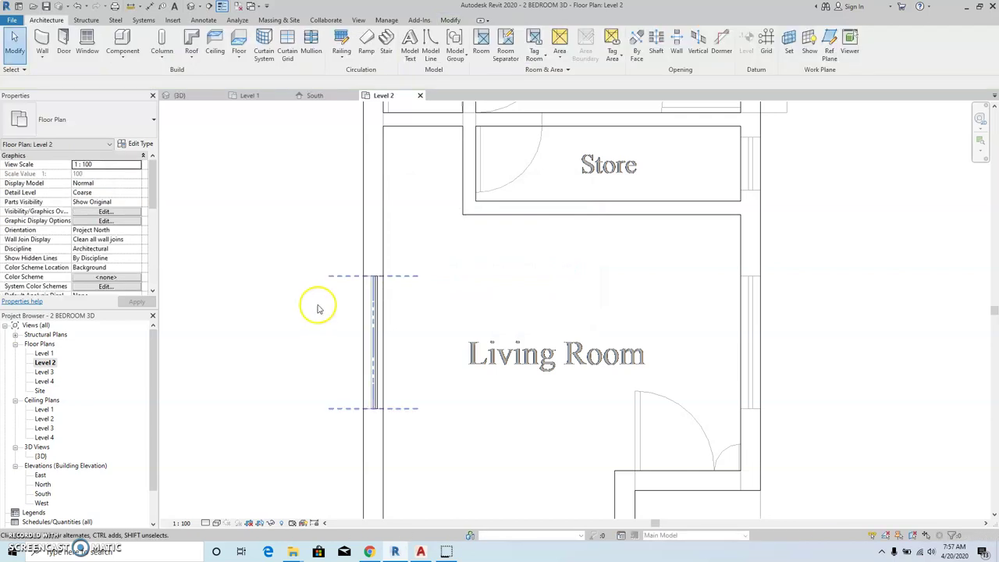
Switch to the 3D view, orbit to the curtain wall's long side, and open its type properties.
{"action": "left_click", "coordinate": [189, 8]}
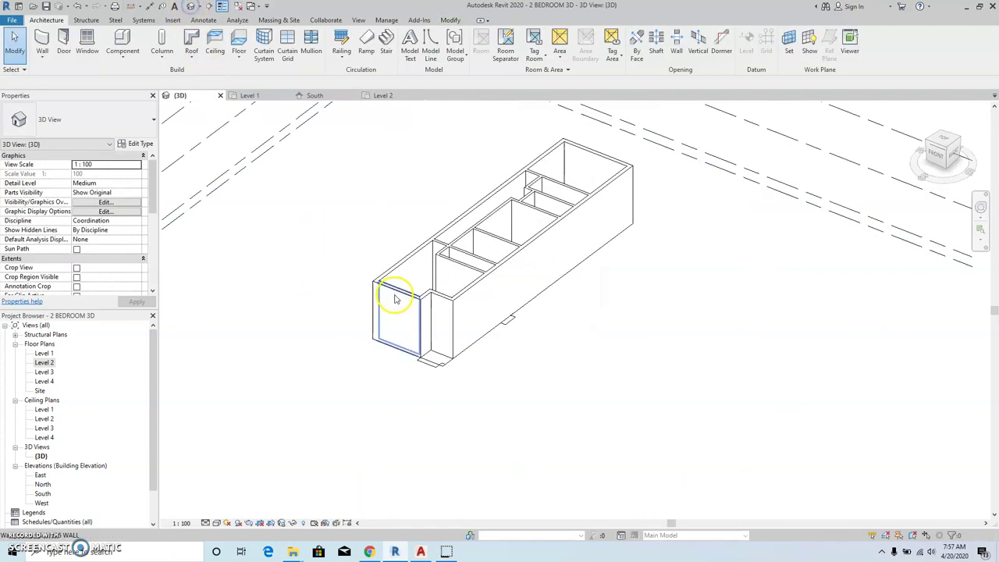
{"action": "middle_click_drag", "start_coordinate": [364, 308], "coordinate": [455, 330], "text": "shift"}
{"action": "scroll", "coordinate": [455, 330], "scroll_direction": "up", "scroll_amount": 2}
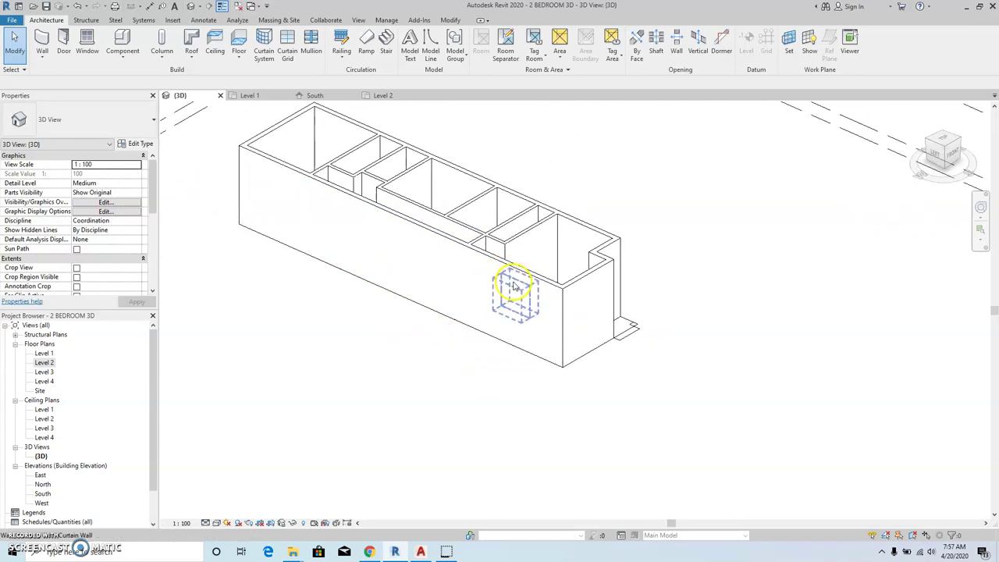
{"action": "left_click", "coordinate": [512, 289]}
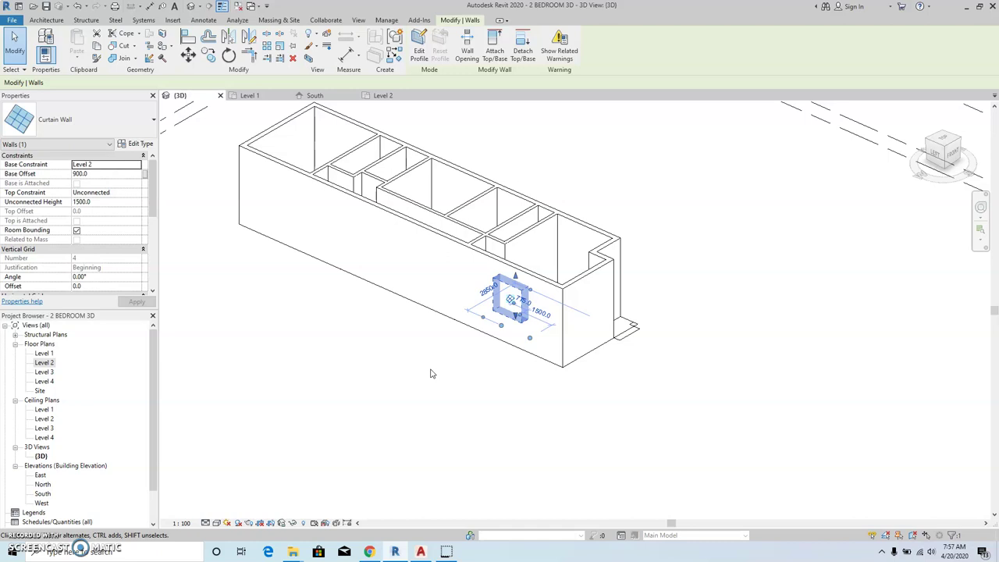
{"action": "middle_click_drag", "start_coordinate": [438, 357], "coordinate": [522, 364]}
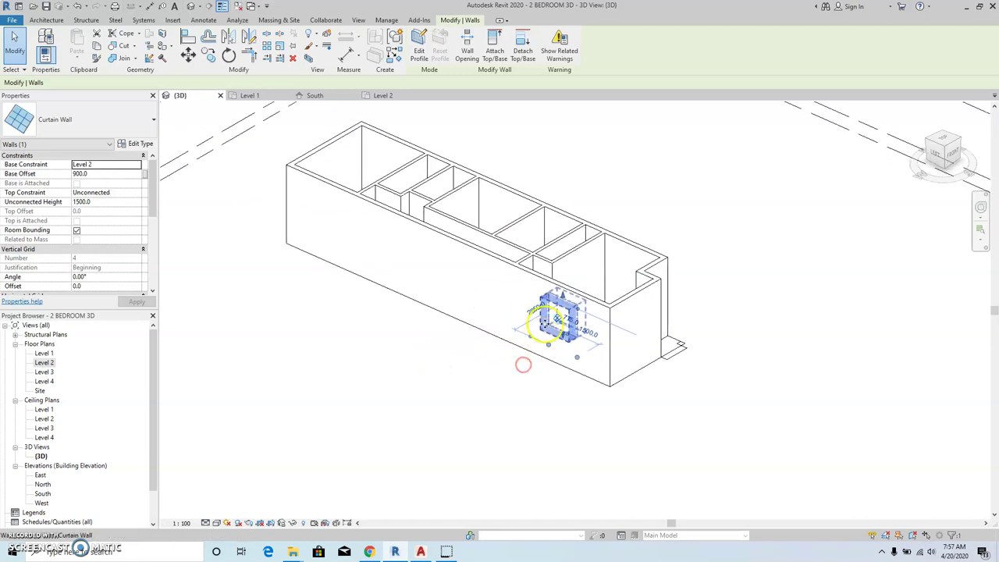
{"action": "left_click", "coordinate": [141, 145]}
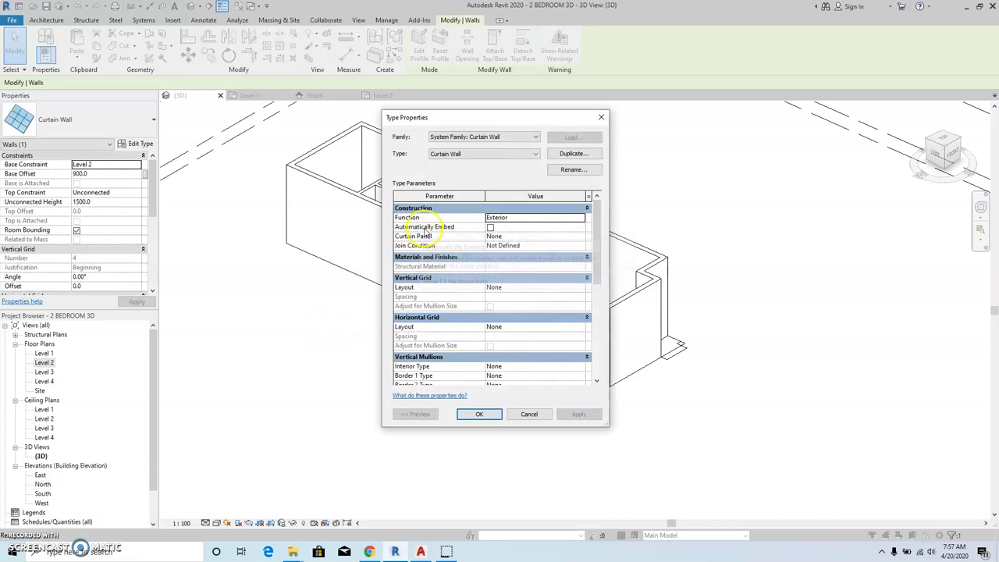
Enable Automatically Embed on the Curtain Wall type, then orbit to view the cut opening.
{"action": "mouse_move", "coordinate": [427, 227]}
{"action": "left_click", "coordinate": [490, 227]}
{"action": "left_click", "coordinate": [576, 414]}
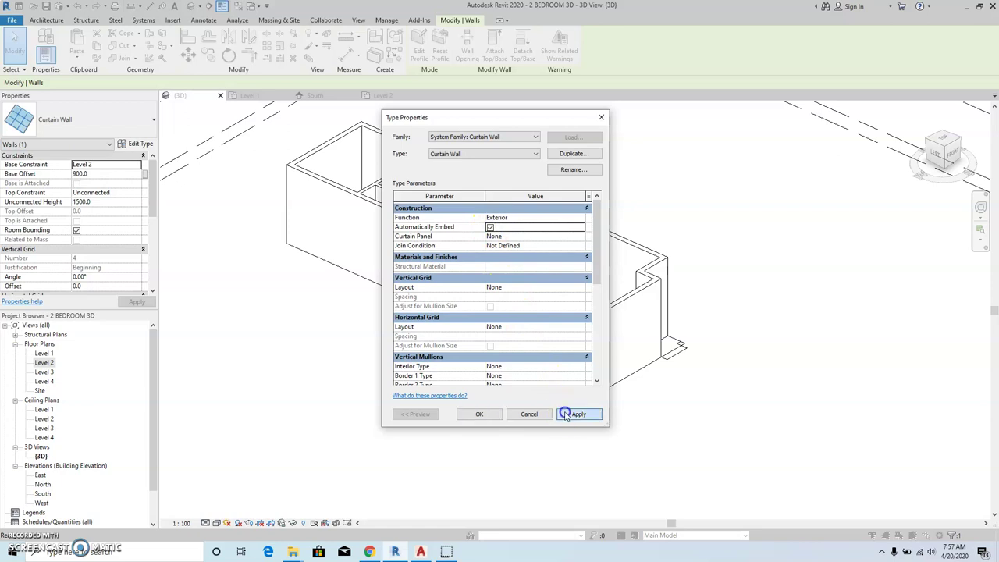
{"action": "left_click", "coordinate": [479, 415]}
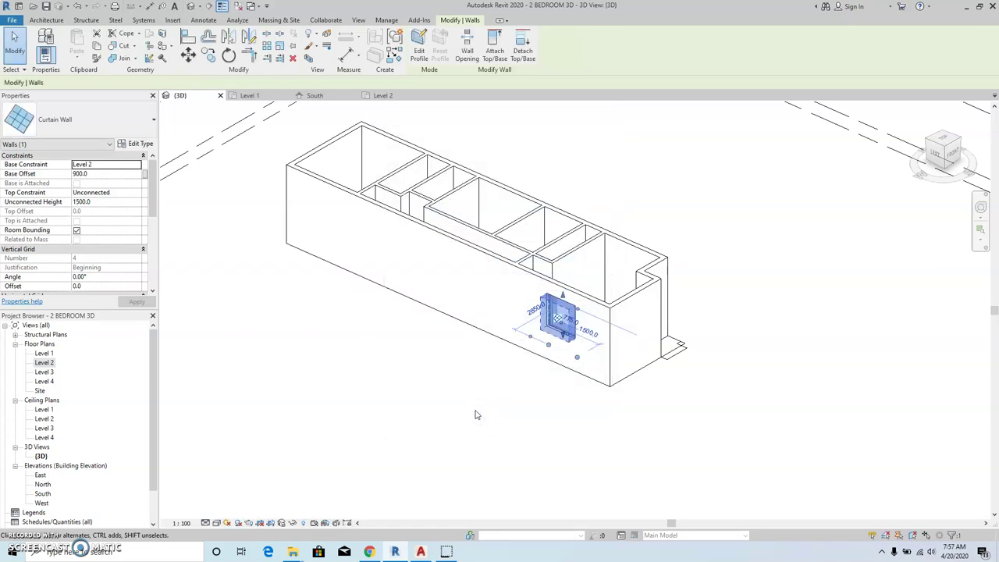
{"action": "left_click", "coordinate": [462, 406]}
{"action": "scroll", "coordinate": [548, 312], "scroll_direction": "up", "scroll_amount": 4}
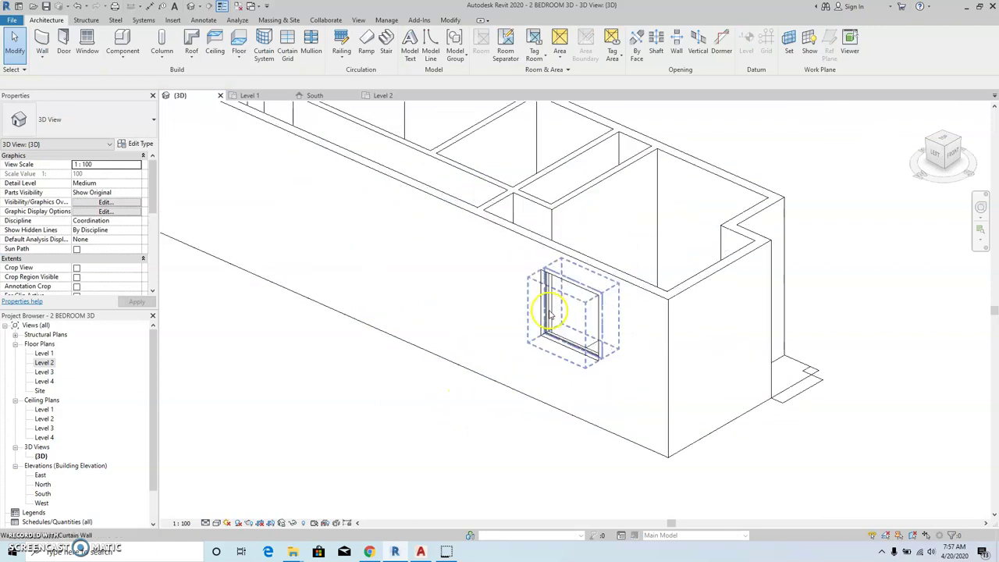
{"action": "scroll", "coordinate": [526, 359], "scroll_direction": "down", "scroll_amount": 3}
{"action": "middle_click_drag", "start_coordinate": [546, 336], "coordinate": [468, 376], "text": "shift"}
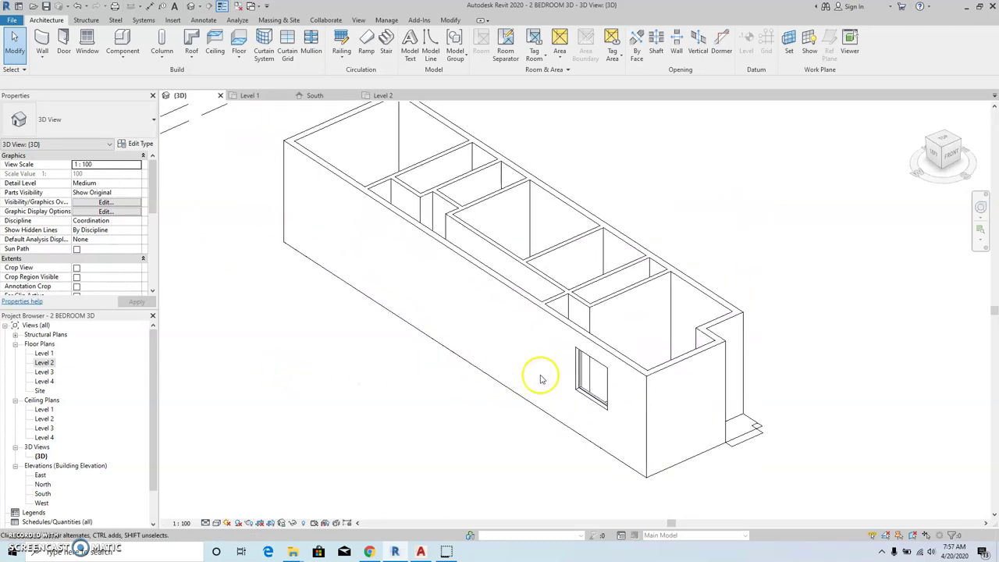
Open the Level 2 plan and turn on Thin Lines so all lines share one width.
{"action": "double_click", "coordinate": [55, 365]}
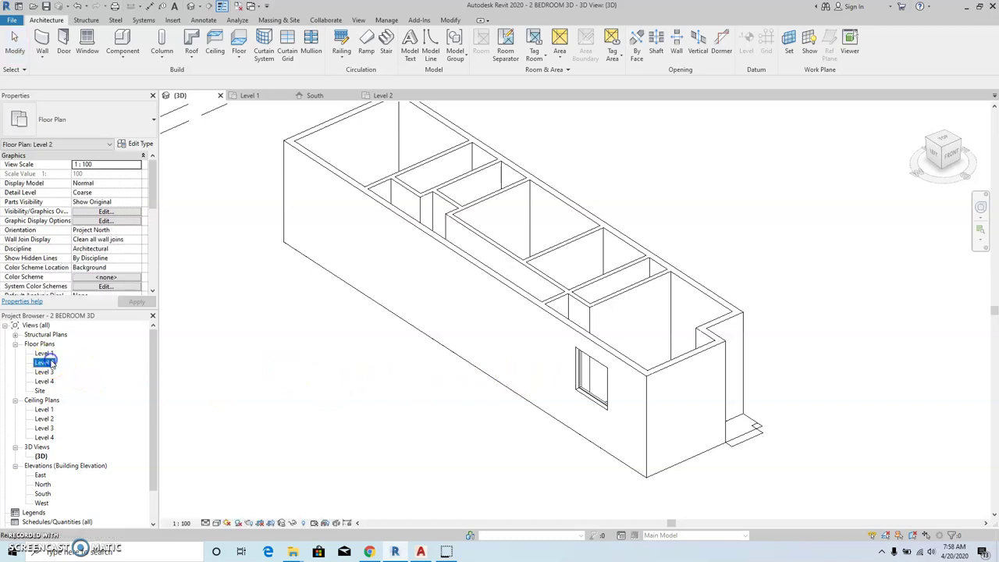
{"action": "scroll", "coordinate": [370, 347], "scroll_direction": "down", "scroll_amount": 3}
{"action": "scroll", "coordinate": [339, 328], "scroll_direction": "up", "scroll_amount": 5}
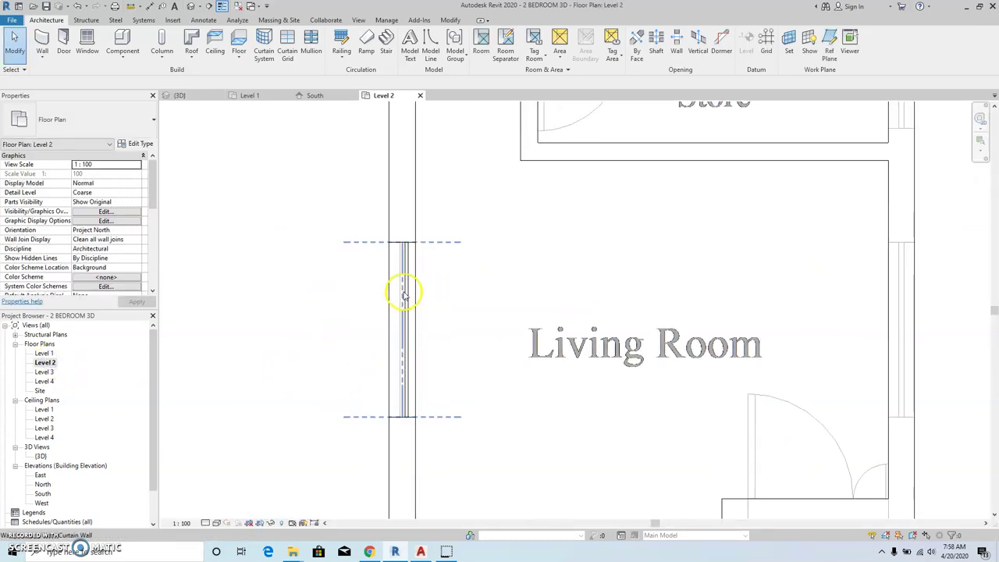
{"action": "scroll", "coordinate": [364, 298], "scroll_direction": "down", "scroll_amount": 2}
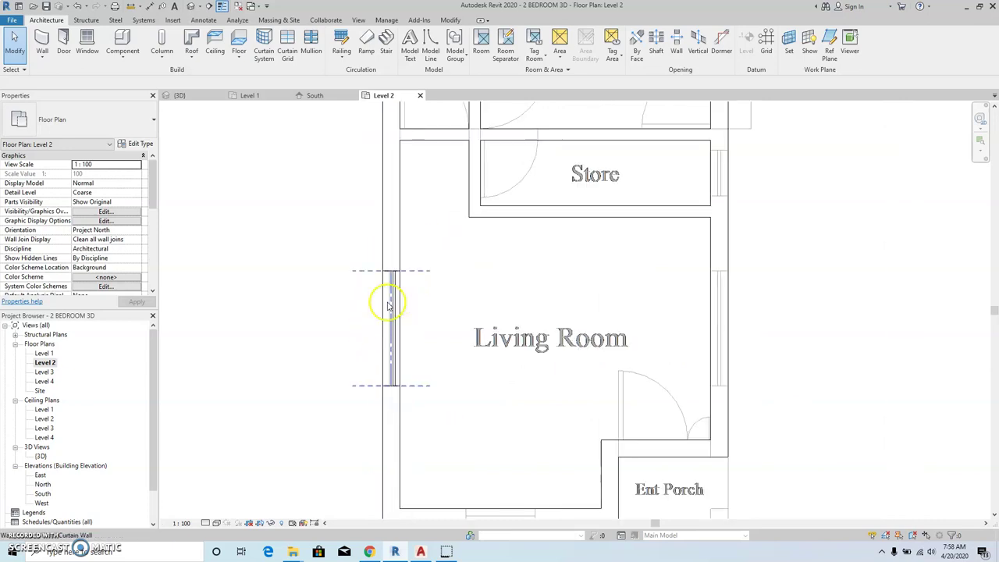
{"action": "left_click", "coordinate": [222, 5]}
{"action": "scroll", "coordinate": [375, 309], "scroll_direction": "up", "scroll_amount": 2}
{"action": "scroll", "coordinate": [386, 268], "scroll_direction": "down", "scroll_amount": 5}
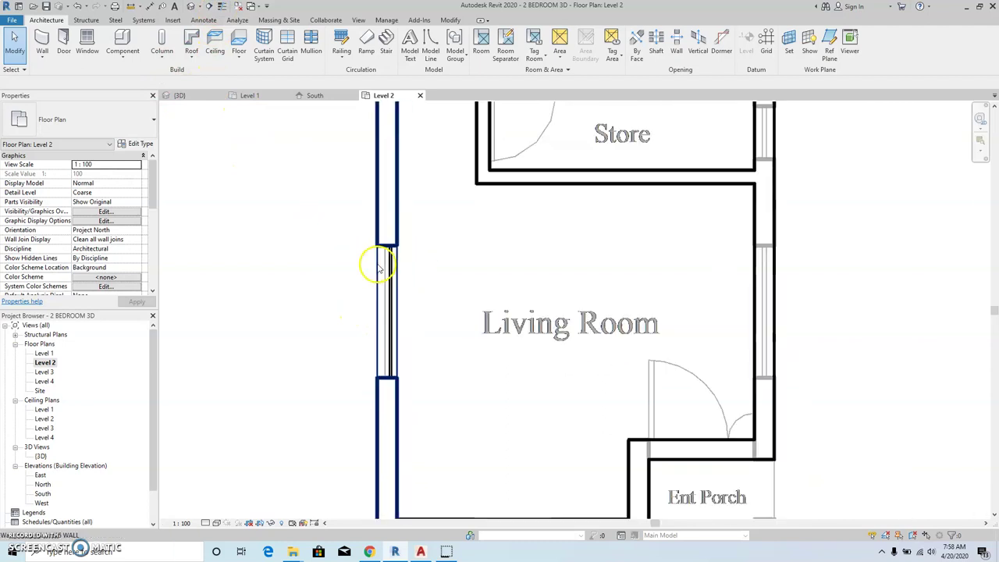
{"action": "scroll", "coordinate": [384, 292], "scroll_direction": "down", "scroll_amount": 4}
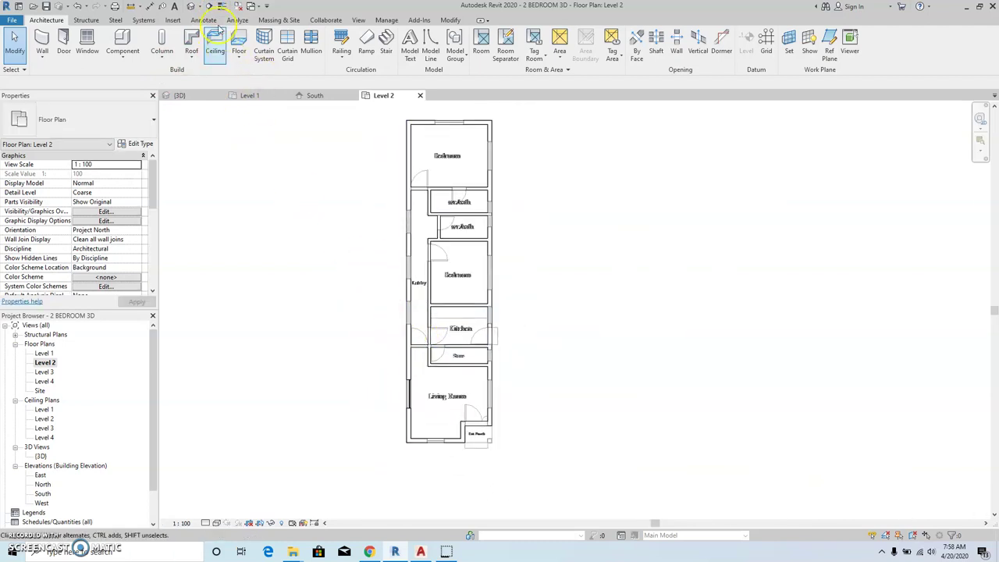
{"action": "left_click", "coordinate": [222, 8]}
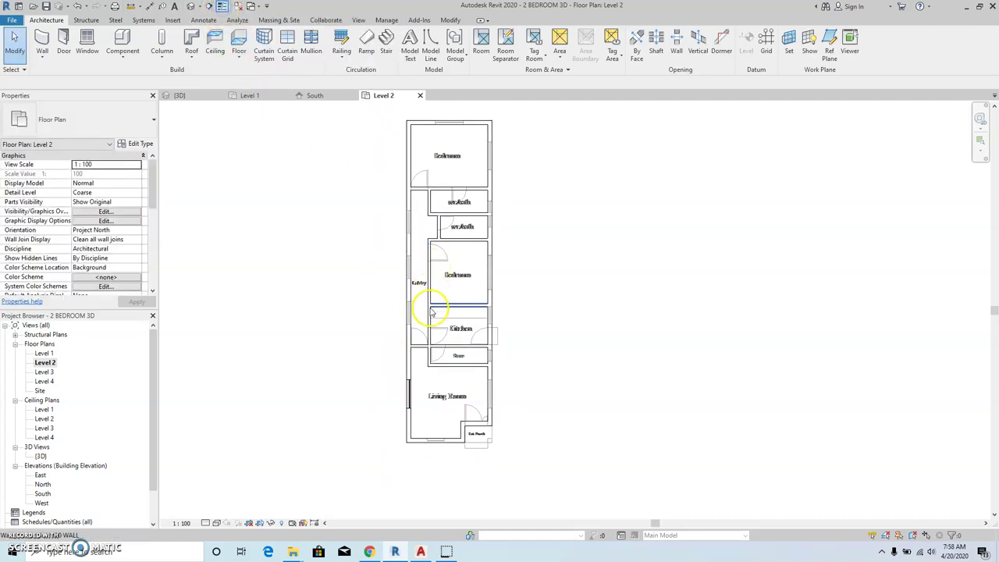
Zoom to the west and lobby walls, then start the Wall tool with WA.
{"action": "scroll", "coordinate": [399, 359], "scroll_direction": "up", "scroll_amount": 4}
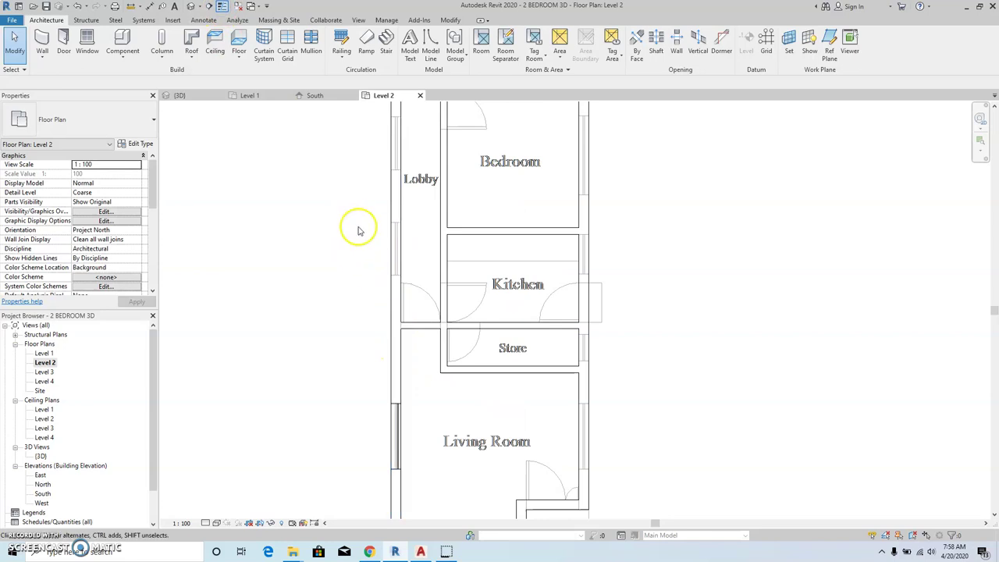
{"action": "scroll", "coordinate": [359, 230], "scroll_direction": "down", "scroll_amount": 2}
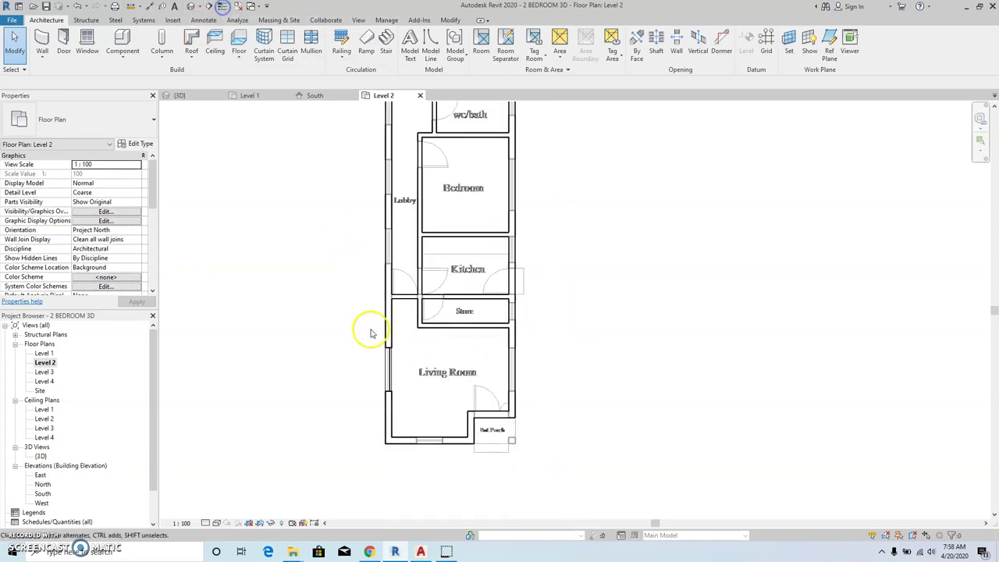
{"action": "scroll", "coordinate": [397, 375], "scroll_direction": "down", "scroll_amount": 2}
{"action": "scroll", "coordinate": [405, 382], "scroll_direction": "up", "scroll_amount": 1}
{"action": "scroll", "coordinate": [405, 382], "scroll_direction": "up", "scroll_amount": 5}
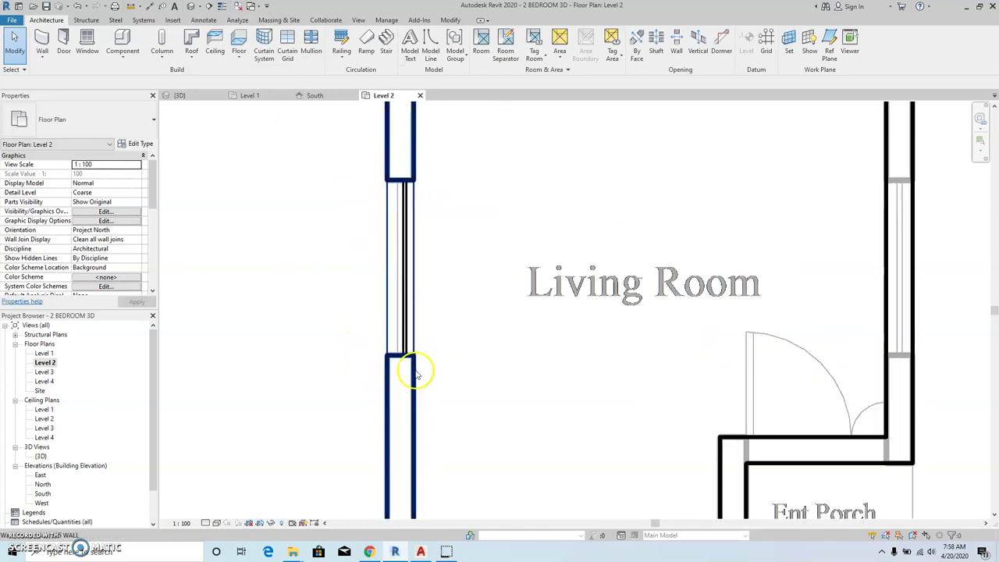
{"action": "scroll", "coordinate": [401, 345], "scroll_direction": "down", "scroll_amount": 4}
{"action": "middle_click_drag", "start_coordinate": [385, 231], "coordinate": [377, 359]}
{"action": "scroll", "coordinate": [383, 276], "scroll_direction": "up", "scroll_amount": 2}
{"action": "middle_click_drag", "start_coordinate": [383, 276], "coordinate": [382, 304]}
{"action": "scroll", "coordinate": [396, 301], "scroll_direction": "up", "scroll_amount": 1}
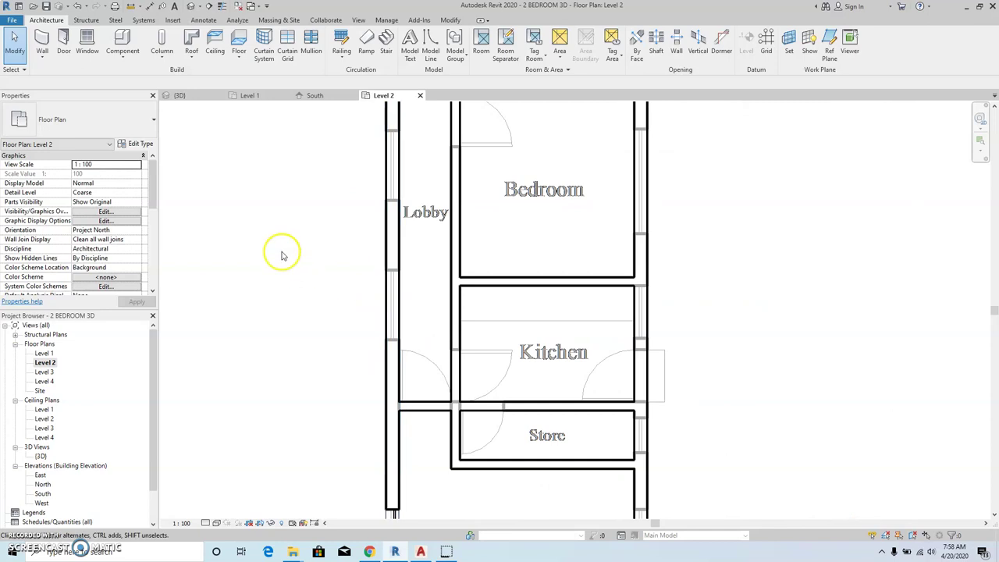
{"action": "key", "text": "w"}
{"action": "key", "text": "a"}
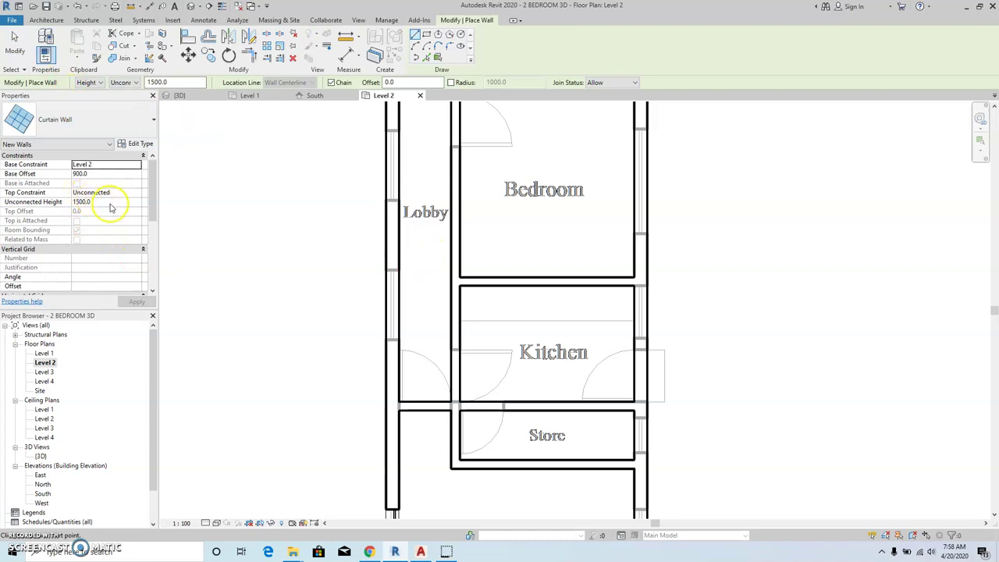
Draw a 1200-long curtain wall across the first Lobby window opening.
{"action": "scroll", "coordinate": [390, 283], "scroll_direction": "up", "scroll_amount": 2}
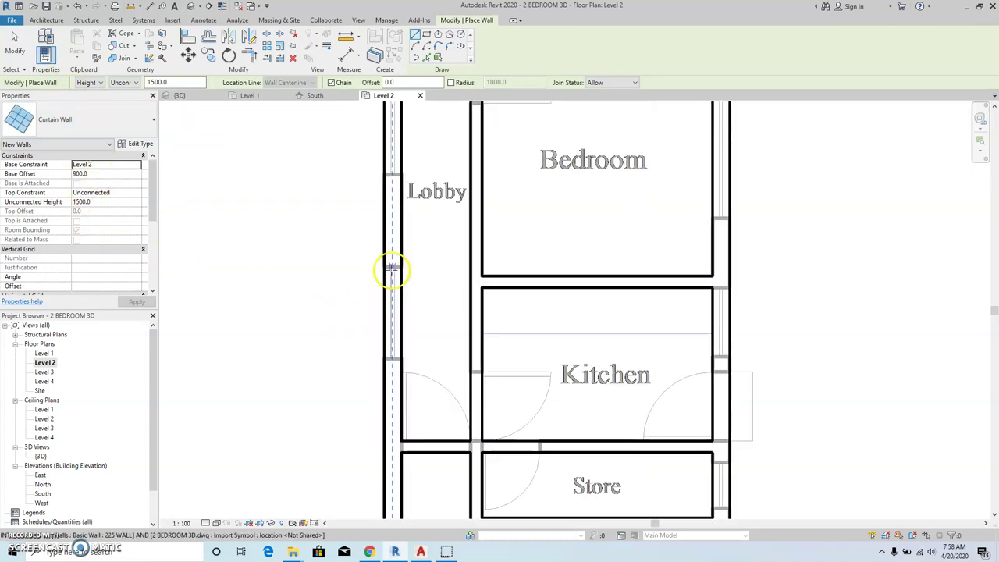
{"action": "left_click", "coordinate": [392, 269]}
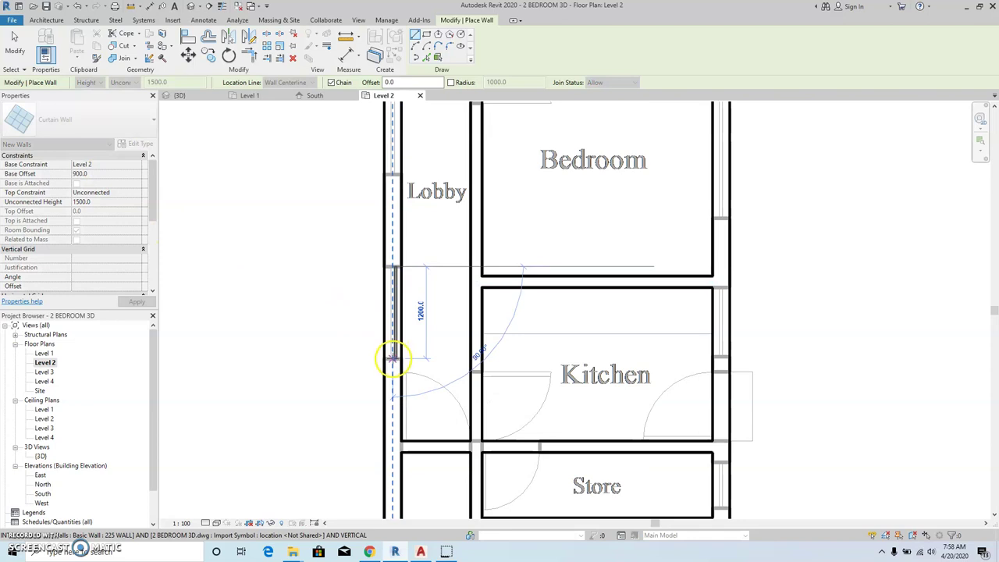
{"action": "left_click", "coordinate": [392, 361]}
{"action": "key", "text": "Escape"}
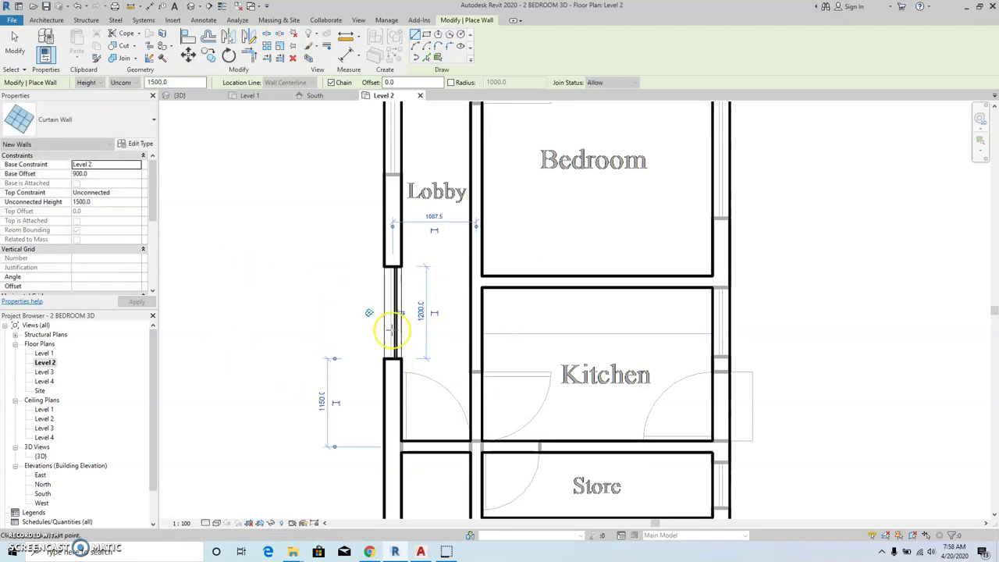
{"action": "scroll", "coordinate": [383, 328], "scroll_direction": "down", "scroll_amount": 2}
{"action": "middle_click_drag", "start_coordinate": [383, 229], "coordinate": [388, 275]}
Draw 1200 curtain walls over the next two Lobby window openings, including the upper one.
{"action": "scroll", "coordinate": [394, 205], "scroll_direction": "up", "scroll_amount": 2}
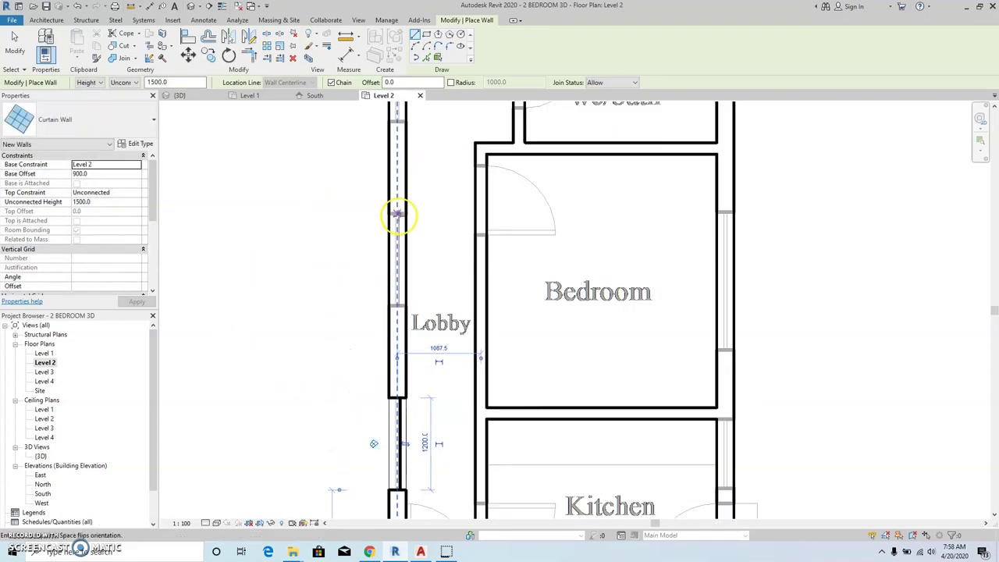
{"action": "left_click", "coordinate": [396, 214]}
{"action": "left_click", "coordinate": [396, 309]}
{"action": "key", "text": "Escape"}
{"action": "middle_click_drag", "start_coordinate": [364, 182], "coordinate": [357, 339]}
{"action": "left_click", "coordinate": [383, 201]}
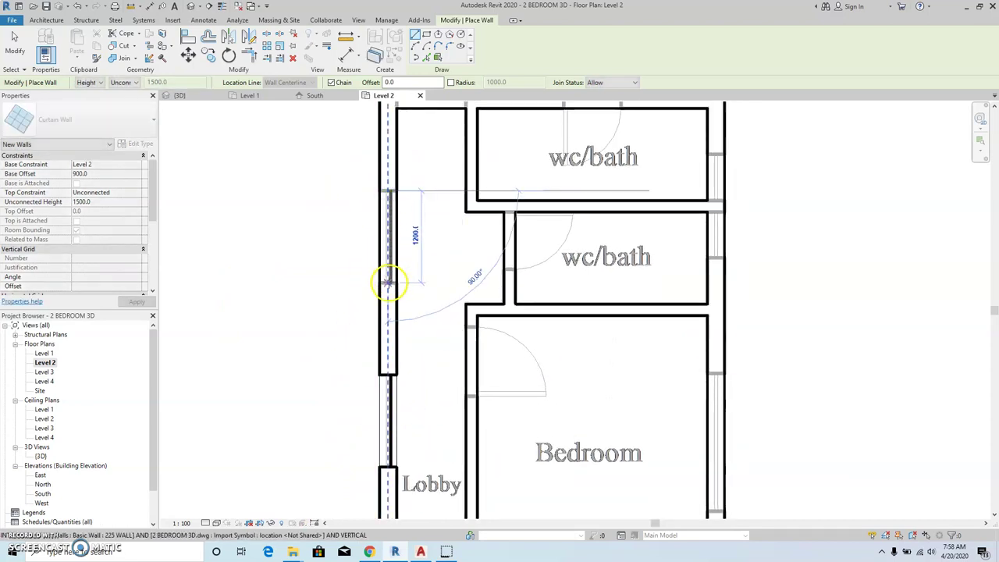
{"action": "left_click", "coordinate": [390, 288]}
{"action": "key", "text": "Escape"}
Discard the pending wall preview and confirm the curtain wall type settings unchanged.
{"action": "scroll", "coordinate": [313, 206], "scroll_direction": "down", "scroll_amount": 2}
{"action": "scroll", "coordinate": [308, 216], "scroll_direction": "down", "scroll_amount": 1}
{"action": "left_click", "coordinate": [312, 250]}
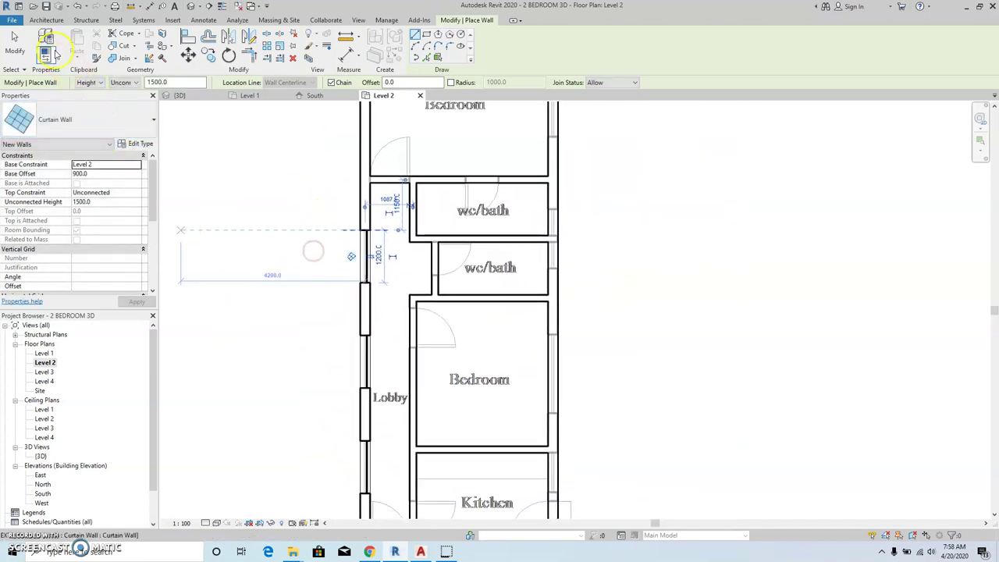
{"action": "left_click", "coordinate": [43, 20]}
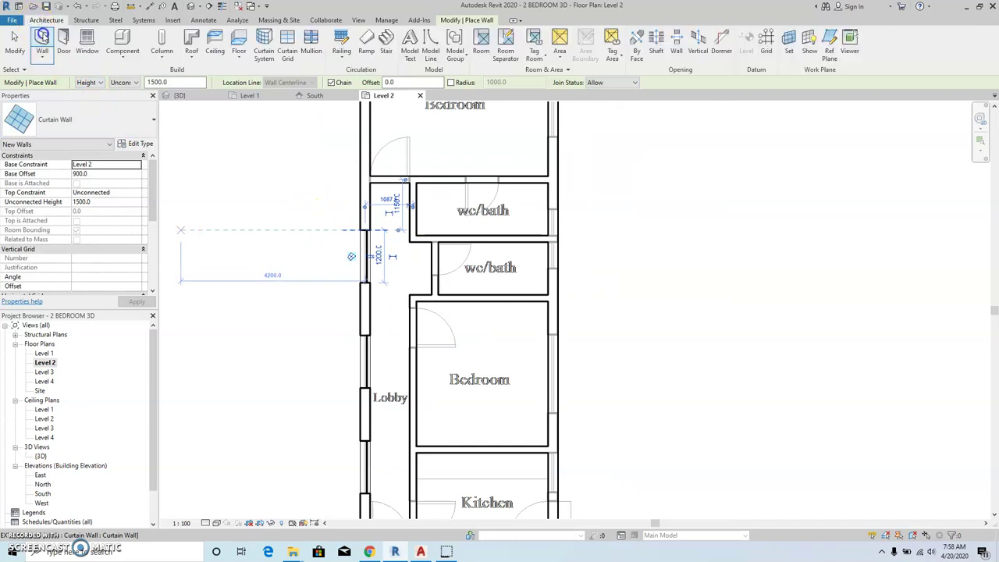
{"action": "left_click", "coordinate": [138, 145]}
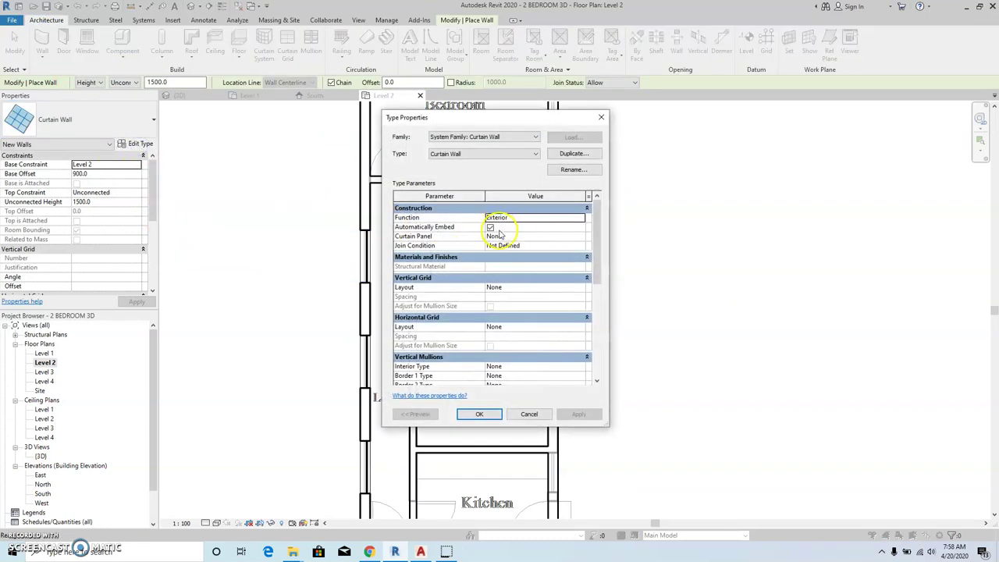
{"action": "left_click", "coordinate": [463, 413]}
{"action": "scroll", "coordinate": [372, 348], "scroll_direction": "down", "scroll_amount": 2}
{"action": "scroll", "coordinate": [464, 169], "scroll_direction": "up", "scroll_amount": 4}
Place a 1500 curtain wall along the Bedroom's top wall.
{"action": "left_click", "coordinate": [482, 190]}
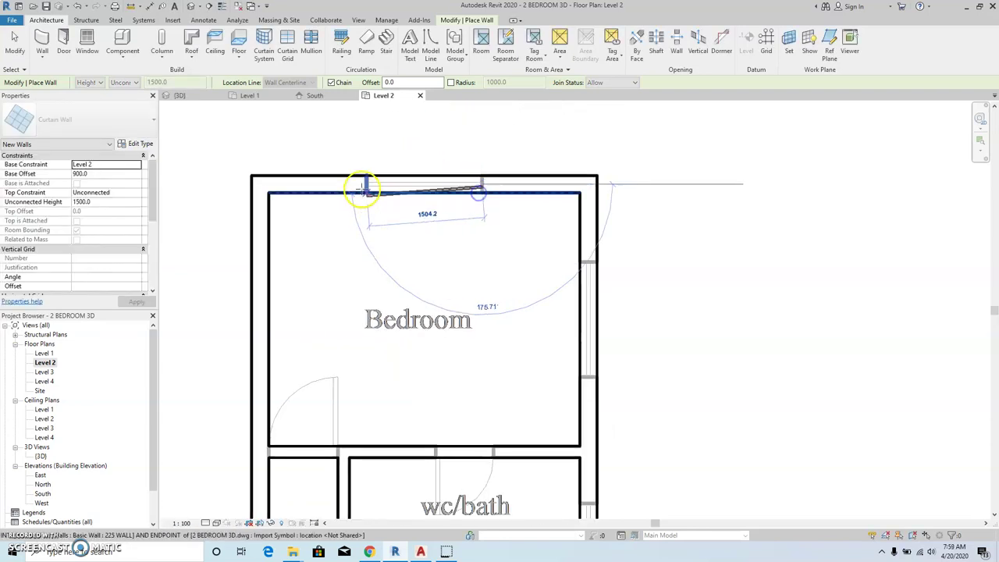
{"action": "left_click", "coordinate": [364, 190]}
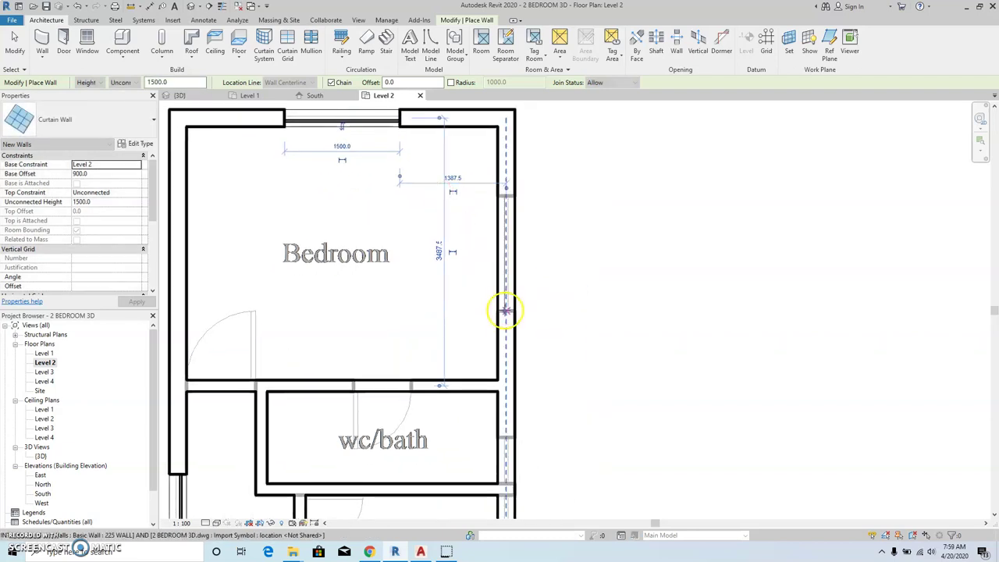
{"action": "left_click", "coordinate": [505, 311]}
{"action": "key", "text": "Escape"}
{"action": "scroll", "coordinate": [538, 265], "scroll_direction": "down", "scroll_amount": 5, "text": "ctrl"}
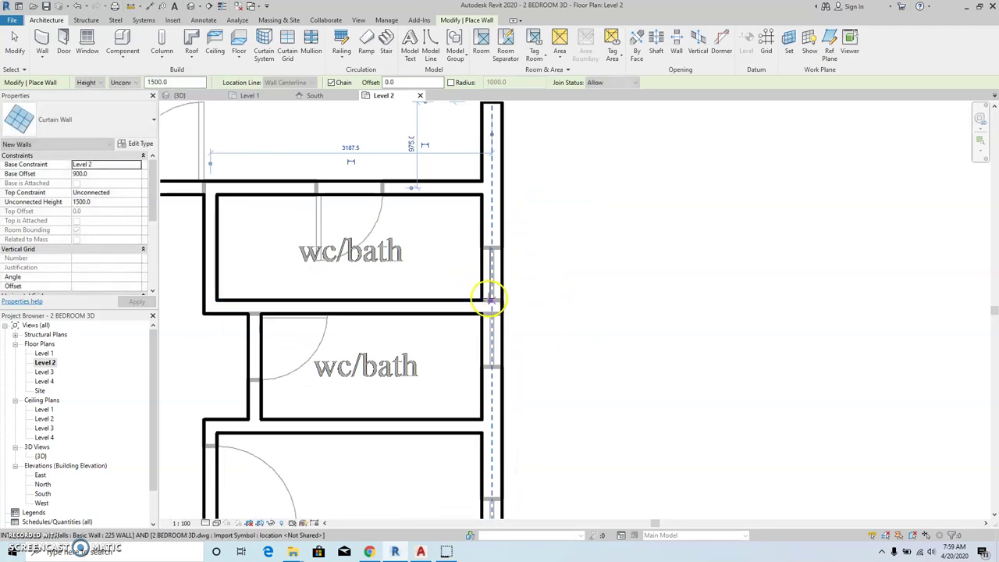
Place a 600 curtain wall segment at the WC/bath window.
{"action": "left_click", "coordinate": [489, 297]}
{"action": "left_click", "coordinate": [490, 248]}
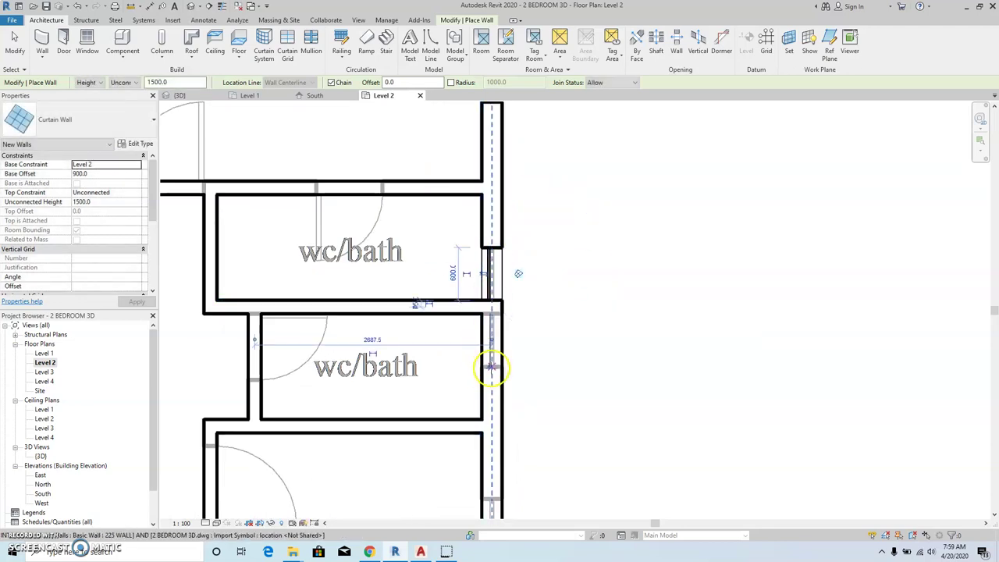
{"action": "left_click", "coordinate": [490, 347]}
{"action": "scroll", "coordinate": [475, 262], "scroll_direction": "down", "scroll_amount": 3}
{"action": "middle_click_drag", "start_coordinate": [457, 375], "coordinate": [463, 268]}
{"action": "scroll", "coordinate": [476, 341], "scroll_direction": "up", "scroll_amount": 2}
Add a curtain wall on the Bedroom's east window, ending at the alignment line.
{"action": "left_click", "coordinate": [489, 337]}
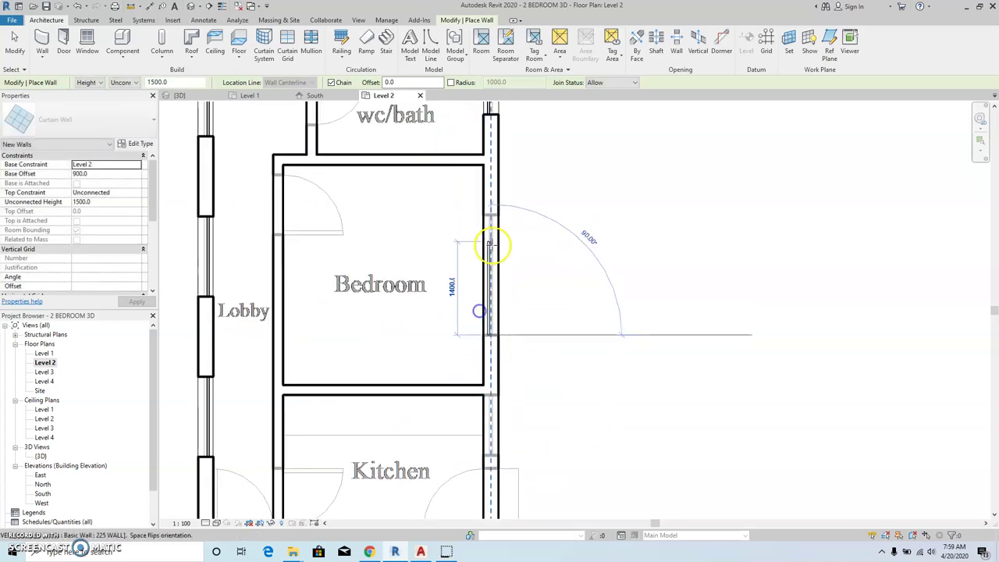
{"action": "left_click", "coordinate": [489, 216]}
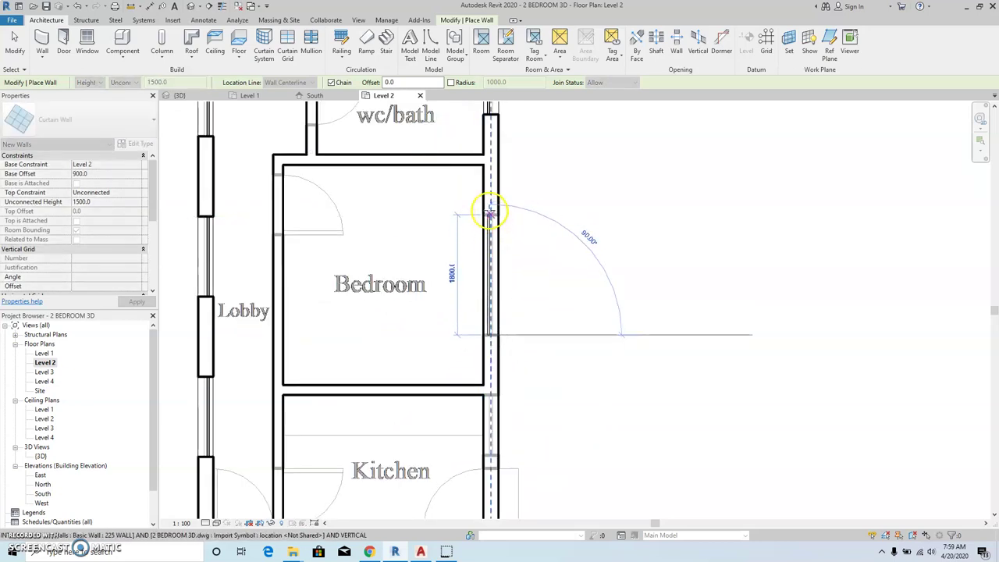
{"action": "scroll", "coordinate": [489, 216], "scroll_direction": "up", "scroll_amount": 4}
{"action": "key", "text": "Escape"}
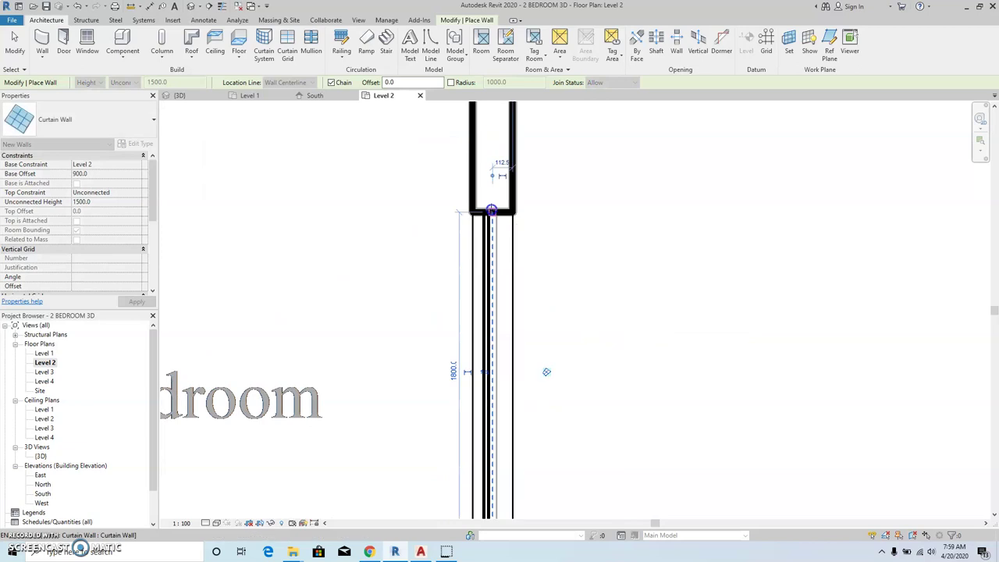
{"action": "scroll", "coordinate": [512, 294], "scroll_direction": "down", "scroll_amount": 3}
{"action": "scroll", "coordinate": [475, 330], "scroll_direction": "down", "scroll_amount": 2}
{"action": "middle_click_drag", "start_coordinate": [474, 330], "coordinate": [461, 292]}
{"action": "scroll", "coordinate": [490, 290], "scroll_direction": "up", "scroll_amount": 2}
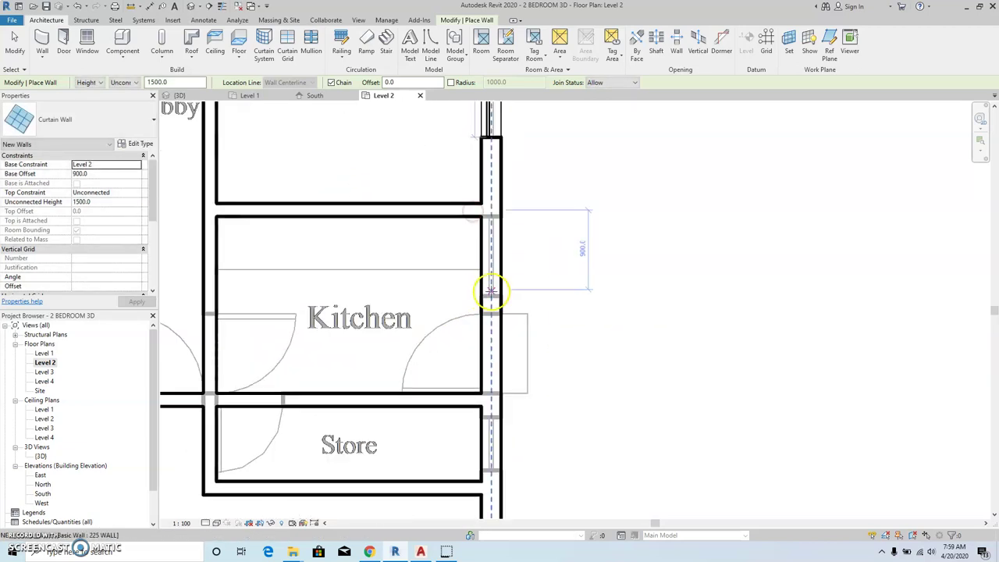
Add curtain walls at the kitchen window and the Living Room's east window.
{"action": "left_click", "coordinate": [492, 295]}
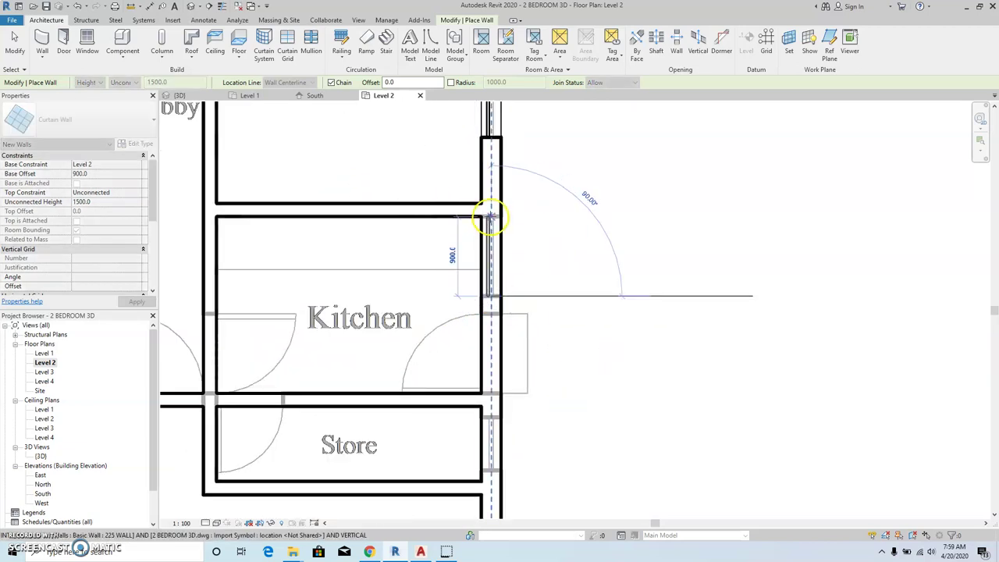
{"action": "scroll", "coordinate": [489, 216], "scroll_direction": "down", "scroll_amount": 3}
{"action": "scroll", "coordinate": [487, 297], "scroll_direction": "up", "scroll_amount": 2}
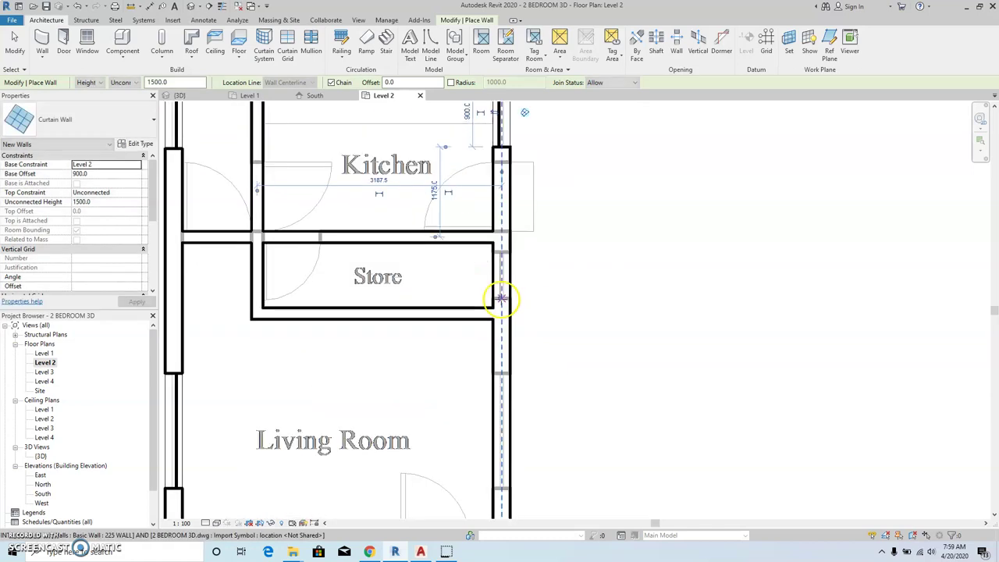
{"action": "scroll", "coordinate": [492, 306], "scroll_direction": "down", "scroll_amount": 1}
{"action": "scroll", "coordinate": [488, 301], "scroll_direction": "down", "scroll_amount": 1}
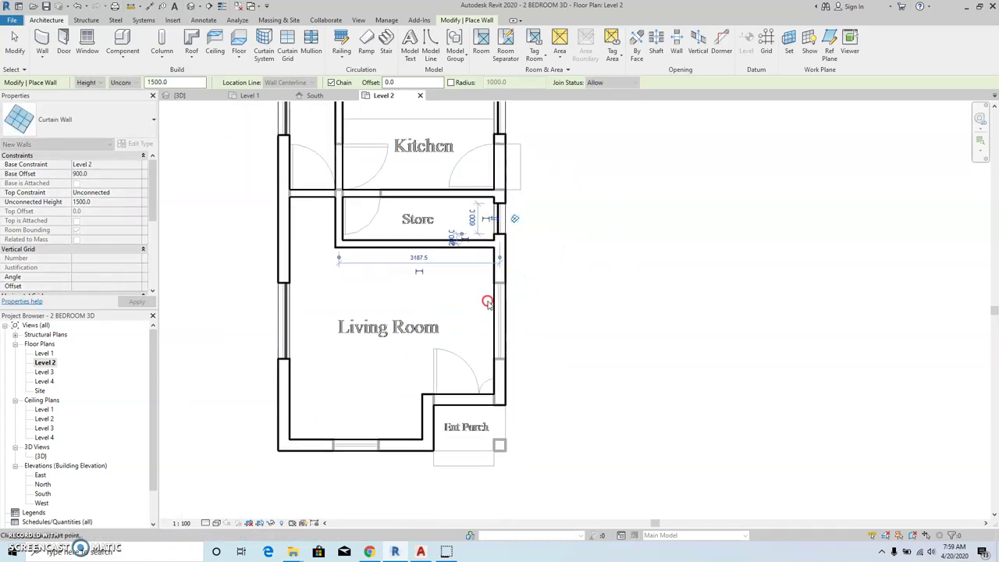
{"action": "scroll", "coordinate": [495, 357], "scroll_direction": "up", "scroll_amount": 1}
{"action": "left_click", "coordinate": [497, 357]}
{"action": "left_click", "coordinate": [500, 262]}
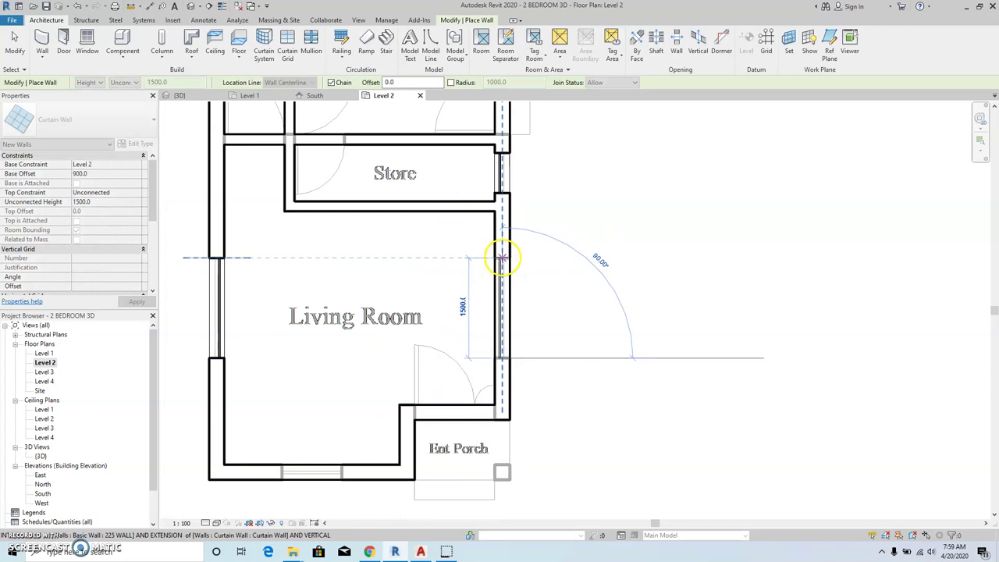
{"action": "scroll", "coordinate": [457, 296], "scroll_direction": "up", "scroll_amount": 2}
{"action": "scroll", "coordinate": [398, 421], "scroll_direction": "up", "scroll_amount": 1}
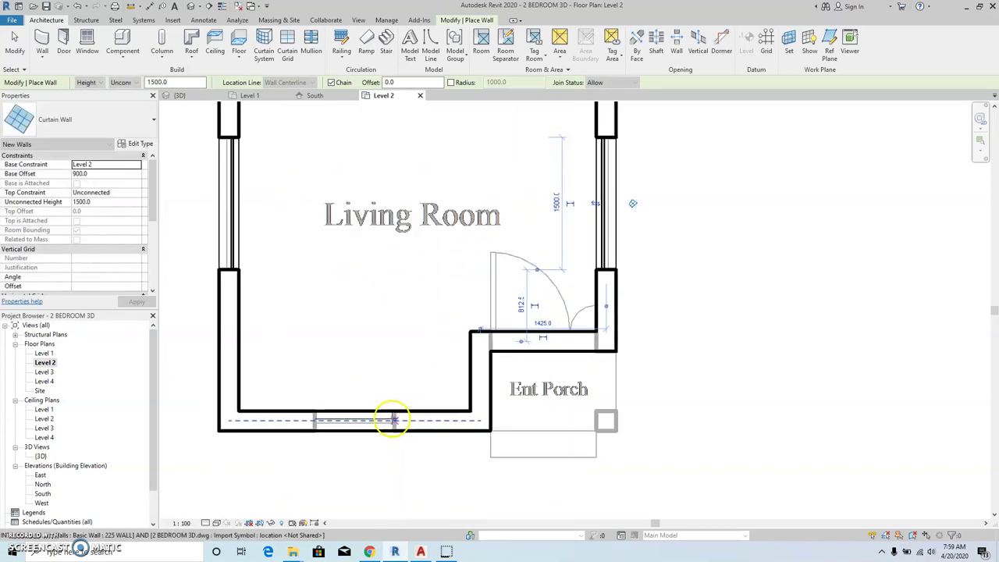
Place a curtain wall in the Living Room's south (bottom) wall.
{"action": "left_click", "coordinate": [319, 421]}
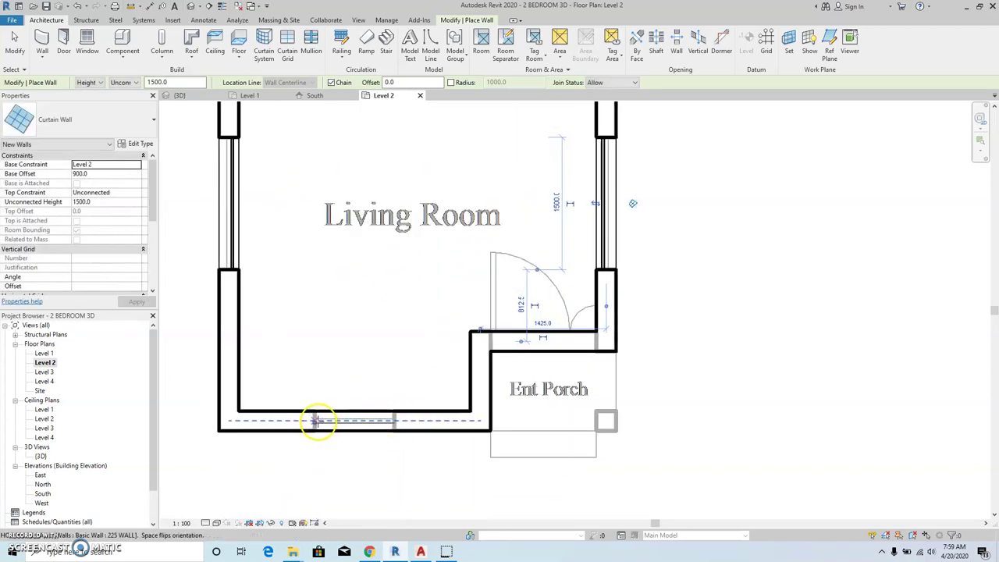
{"action": "left_click", "coordinate": [393, 421]}
{"action": "scroll", "coordinate": [438, 421], "scroll_direction": "down", "scroll_amount": 4}
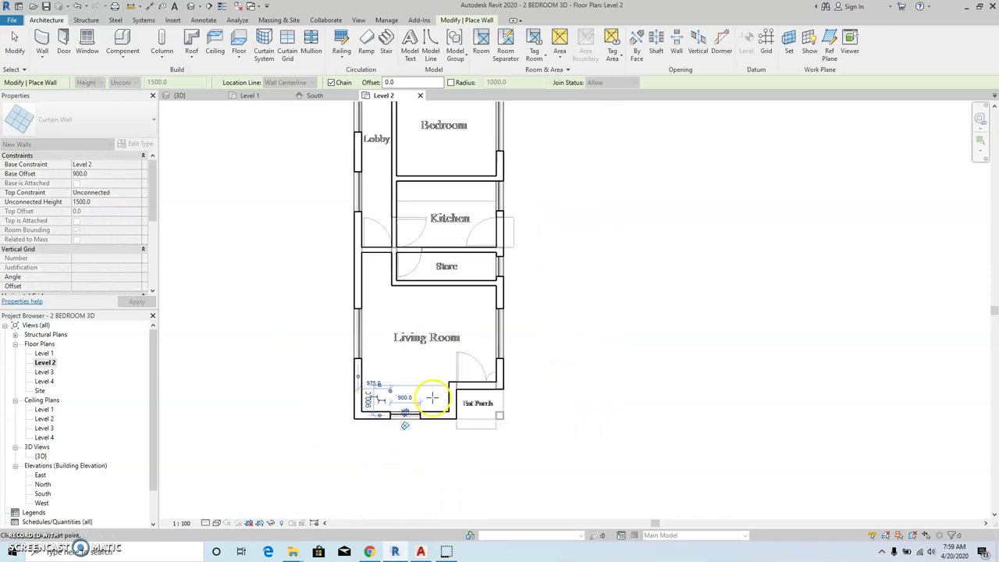
{"action": "middle_click_drag", "start_coordinate": [398, 390], "coordinate": [394, 269]}
{"action": "scroll", "coordinate": [413, 323], "scroll_direction": "up", "scroll_amount": 3}
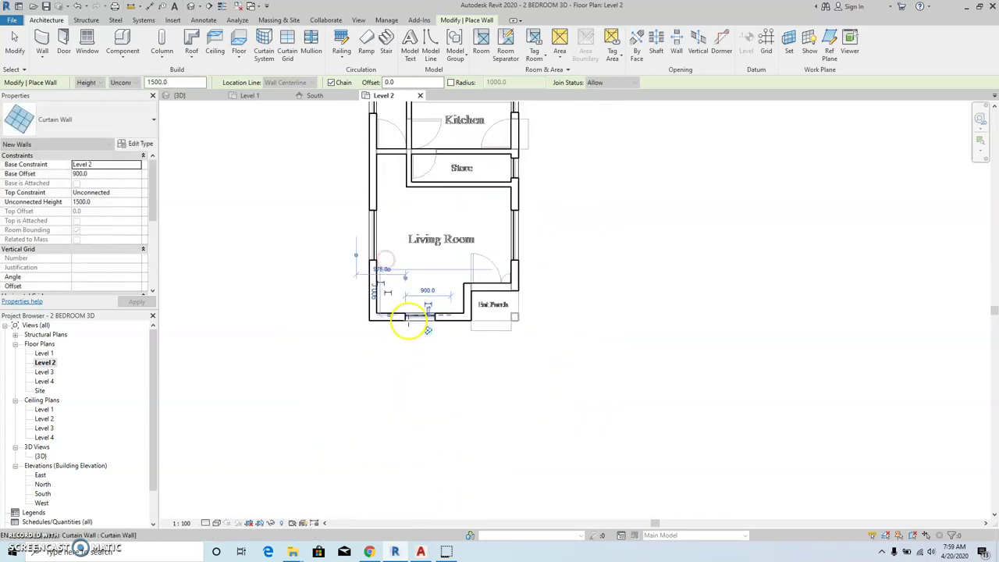
{"action": "middle_click_drag", "start_coordinate": [434, 312], "coordinate": [439, 335]}
{"action": "left_click", "coordinate": [410, 336]}
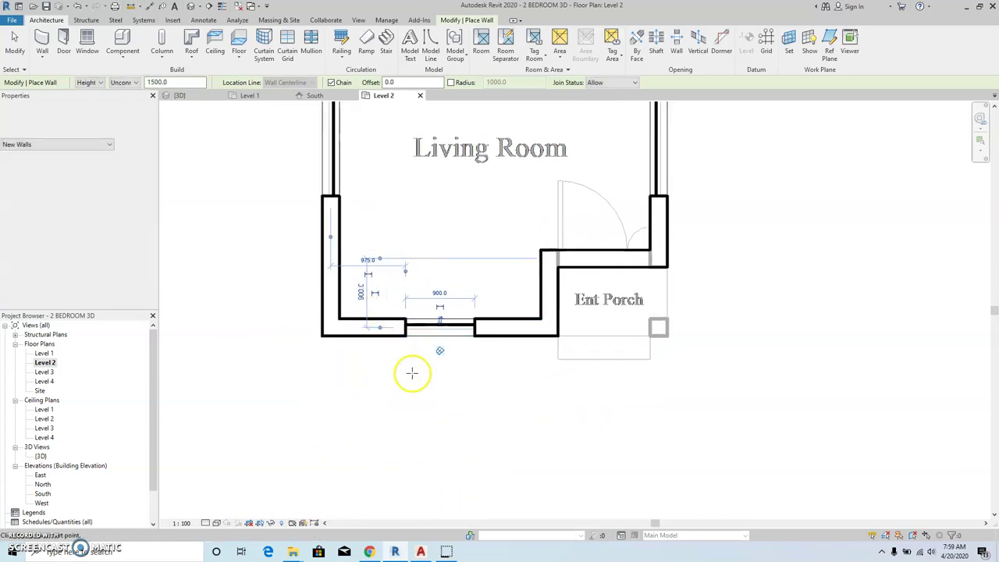
{"action": "key", "text": "Escape"}
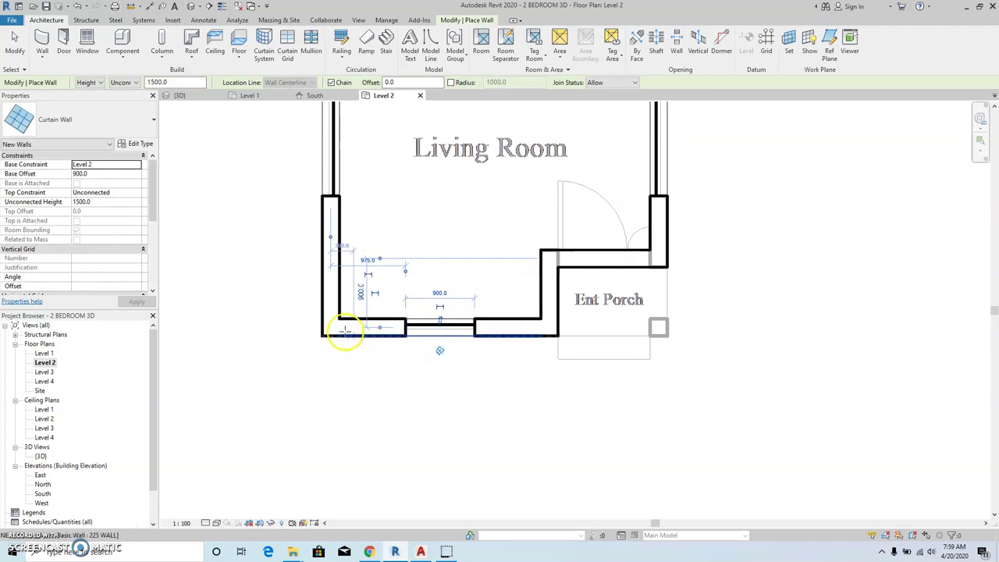
Cancel the unwanted extra wall on the left and exit curtain wall placement.
{"action": "left_click", "coordinate": [328, 286]}
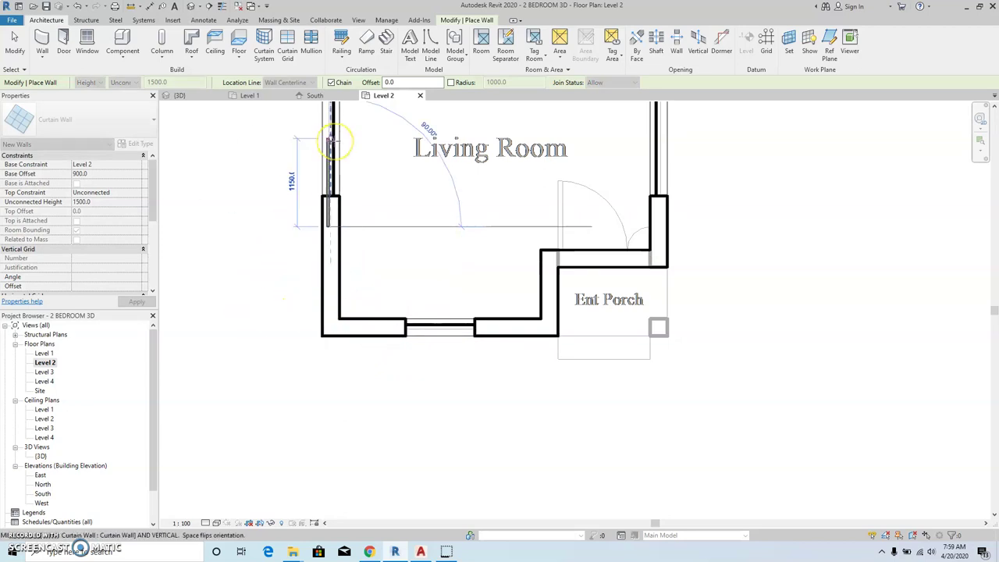
{"action": "right_click", "coordinate": [252, 272]}
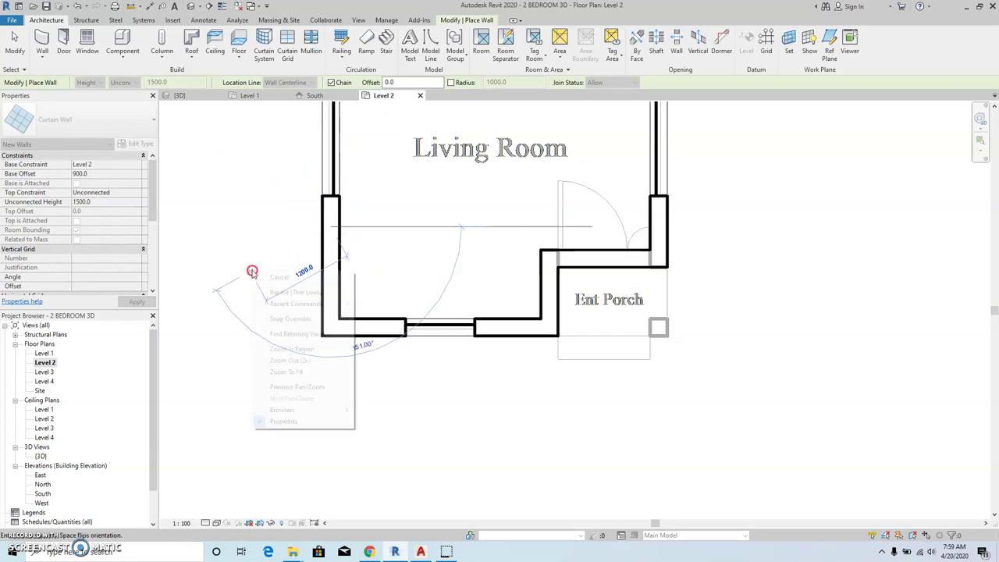
{"action": "left_click", "coordinate": [269, 281]}
{"action": "scroll", "coordinate": [419, 328], "scroll_direction": "down", "scroll_amount": 2}
{"action": "right_click", "coordinate": [408, 273]}
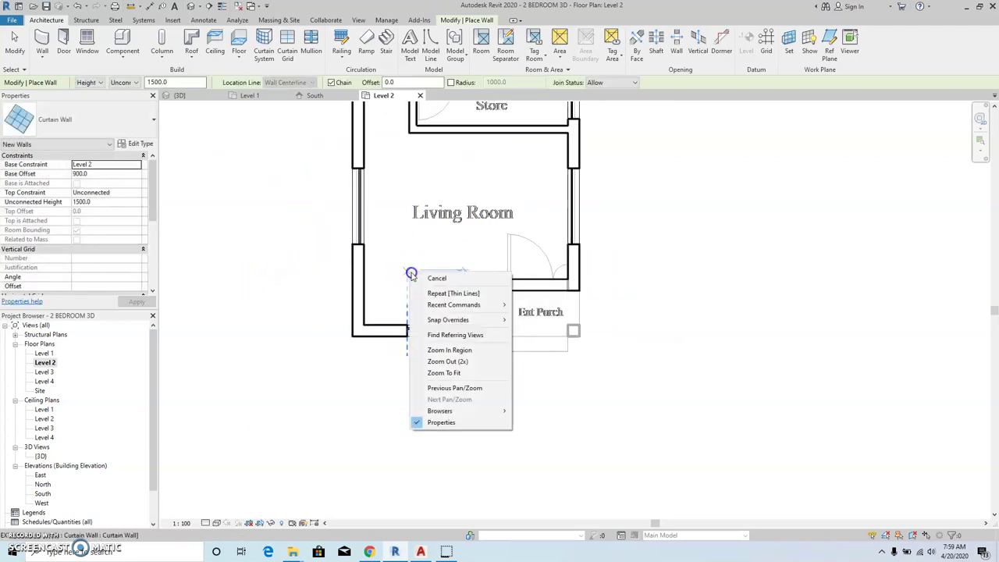
{"action": "left_click", "coordinate": [415, 277]}
{"action": "scroll", "coordinate": [414, 281], "scroll_direction": "down", "scroll_amount": 3}
{"action": "scroll", "coordinate": [418, 357], "scroll_direction": "down", "scroll_amount": 4}
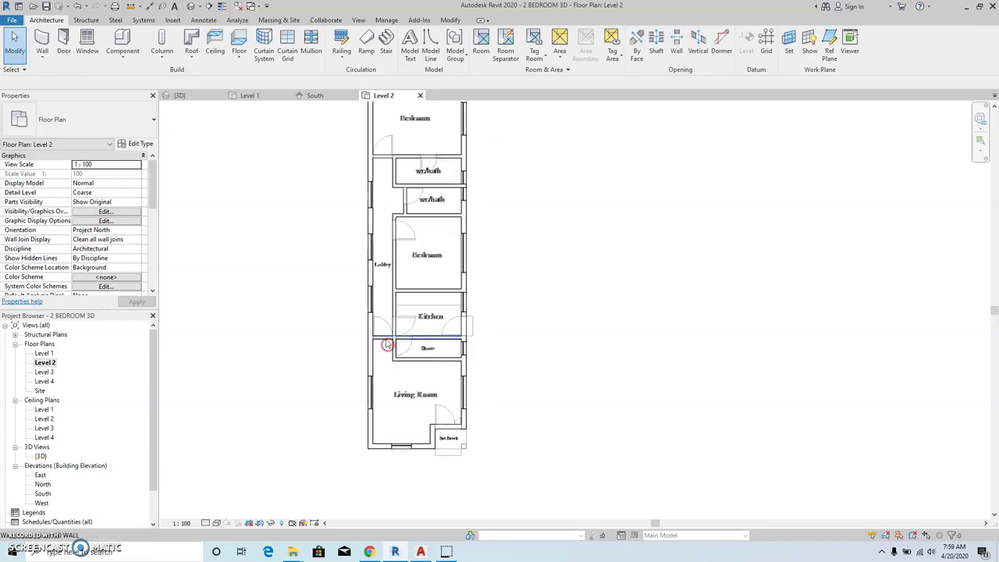
In the Default 3D View, set the narrow curtain wall's Unconnected Height to 600.
{"action": "left_click", "coordinate": [191, 6]}
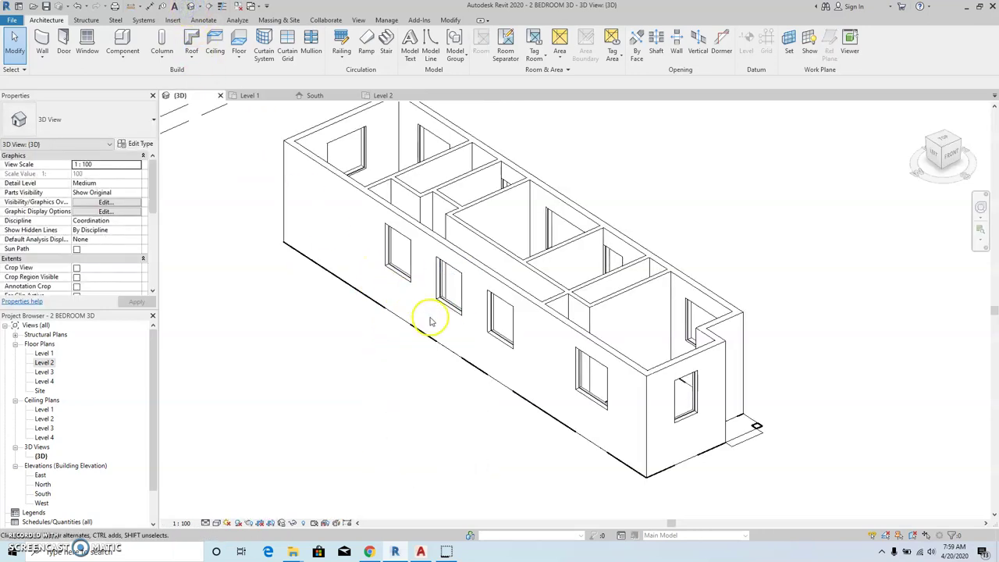
{"action": "middle_click_drag", "start_coordinate": [631, 312], "coordinate": [406, 290], "text": "shift"}
{"action": "scroll", "coordinate": [430, 335], "scroll_direction": "up", "scroll_amount": 2}
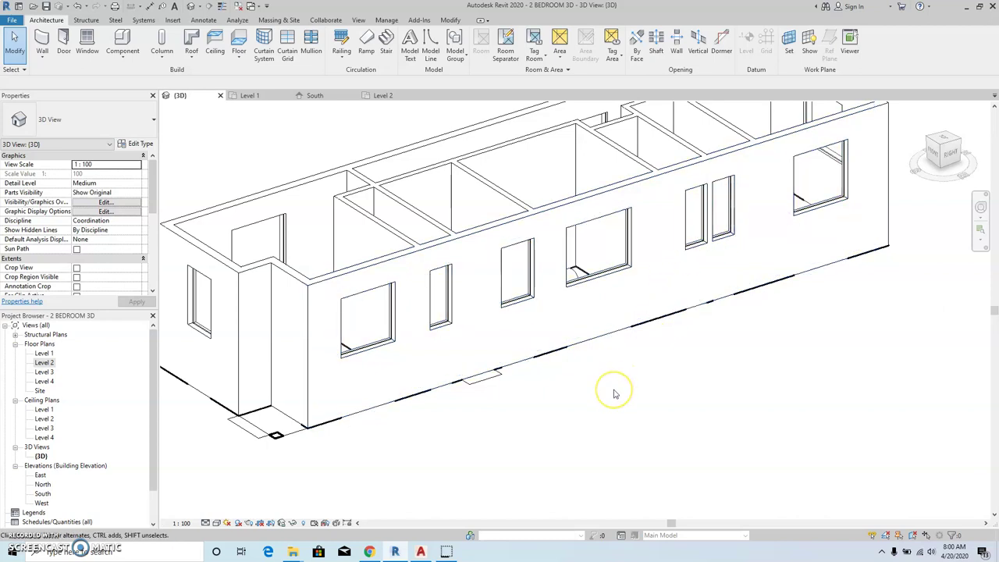
{"action": "left_click", "coordinate": [443, 300]}
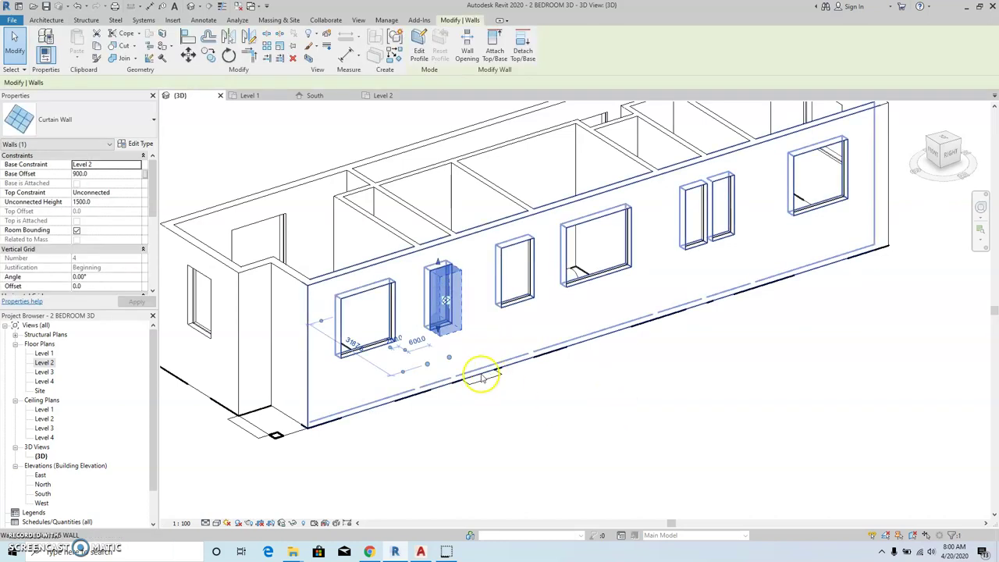
{"action": "left_click", "coordinate": [121, 202]}
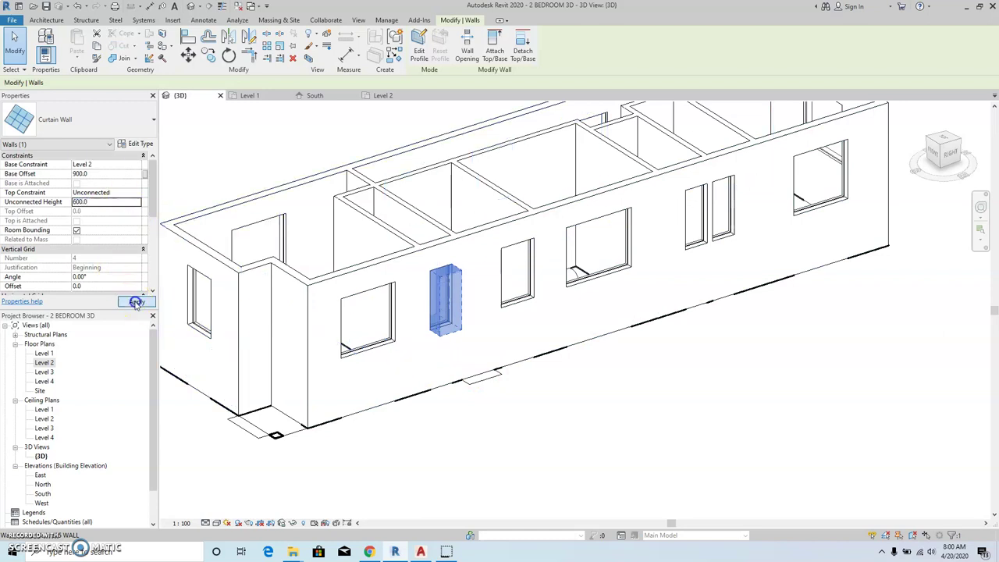
{"action": "left_click", "coordinate": [136, 302]}
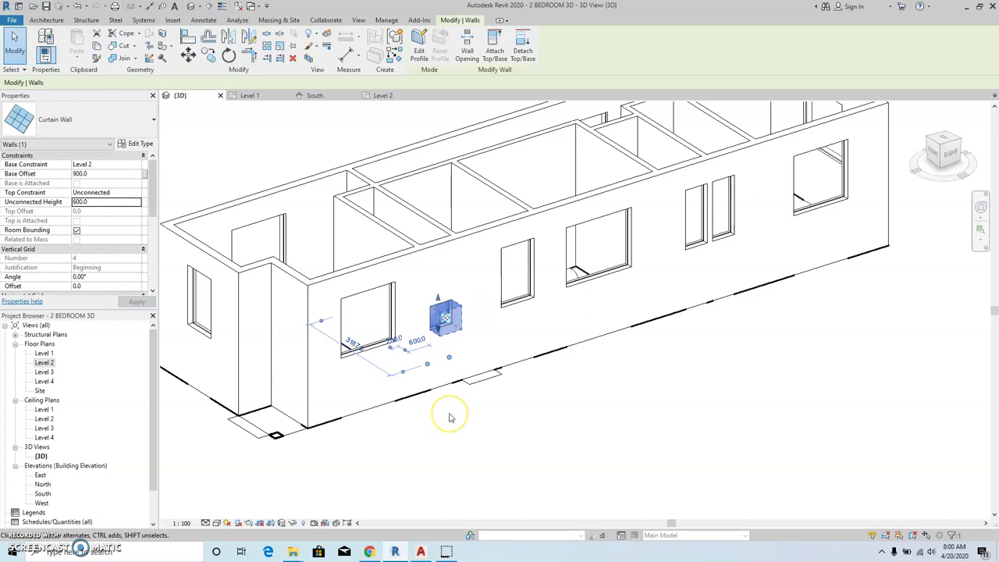
Open the East elevation and select the small curtain wall window.
{"action": "double_click", "coordinate": [39, 474]}
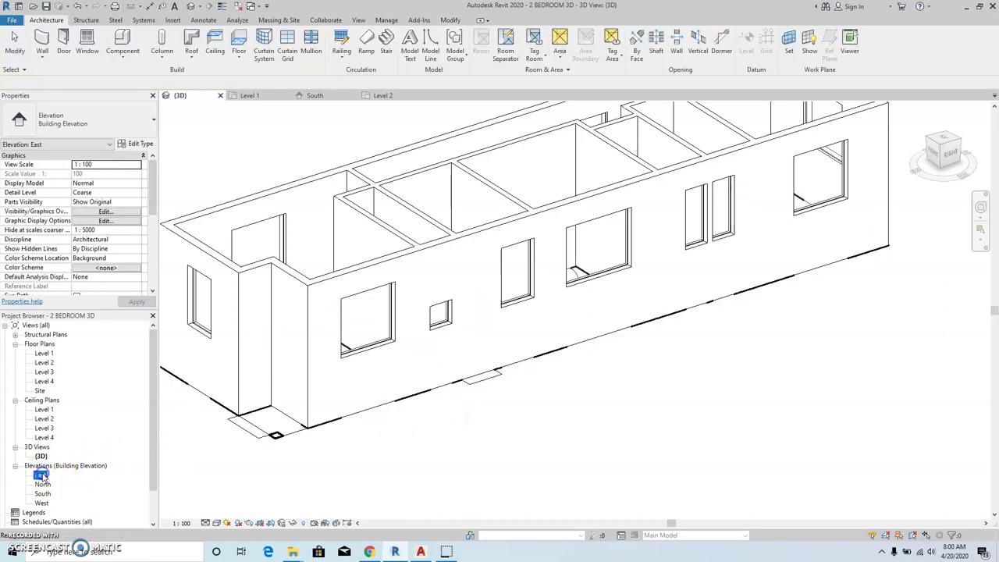
{"action": "middle_click_drag", "start_coordinate": [430, 356], "coordinate": [296, 216]}
{"action": "scroll", "coordinate": [457, 323], "scroll_direction": "up", "scroll_amount": 4}
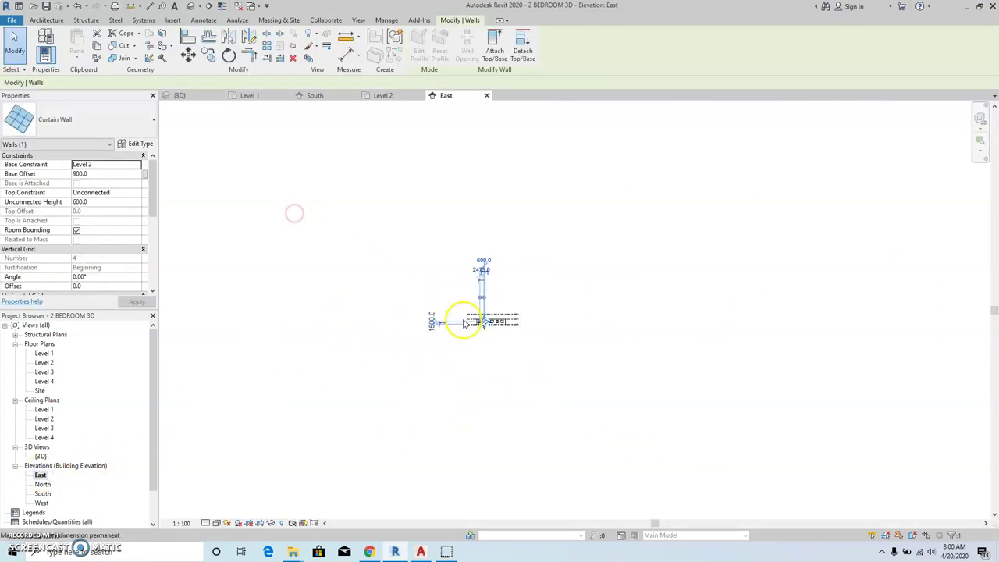
{"action": "scroll", "coordinate": [461, 326], "scroll_direction": "up", "scroll_amount": 7}
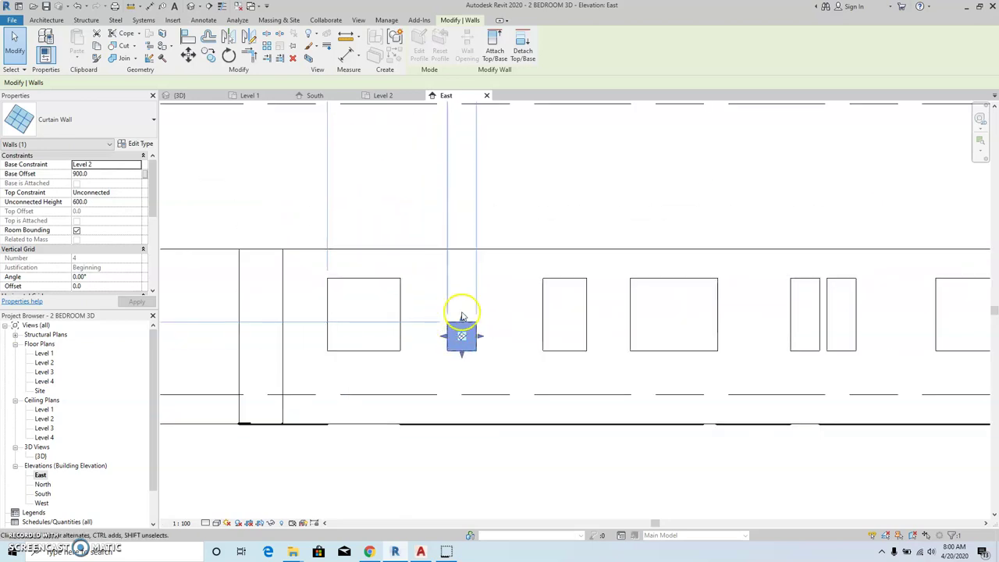
{"action": "left_click", "coordinate": [427, 304]}
{"action": "left_click", "coordinate": [468, 342]}
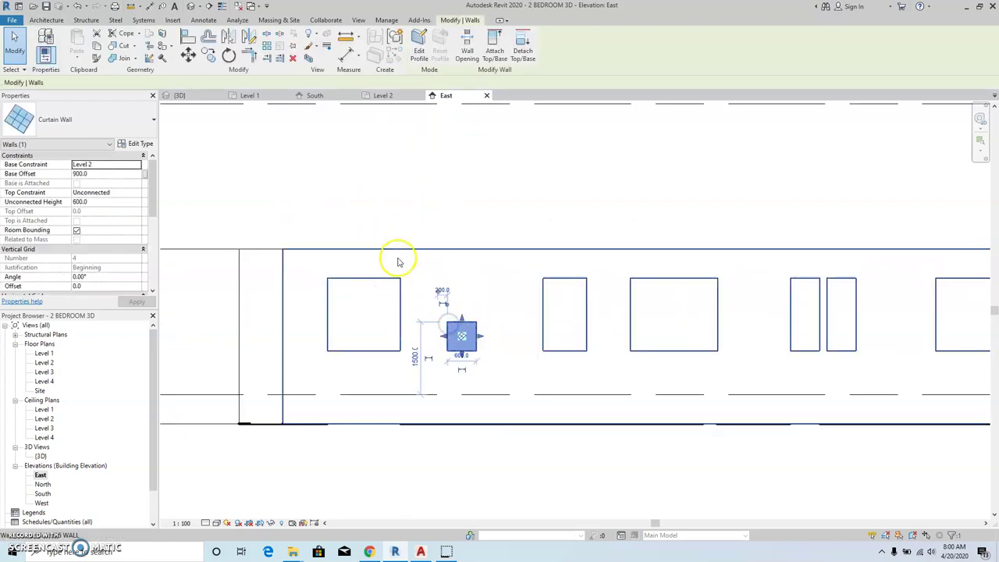
Move the window up with Constrain off and Disjoin on, aligning its top with the window heads.
{"action": "left_click", "coordinate": [188, 55]}
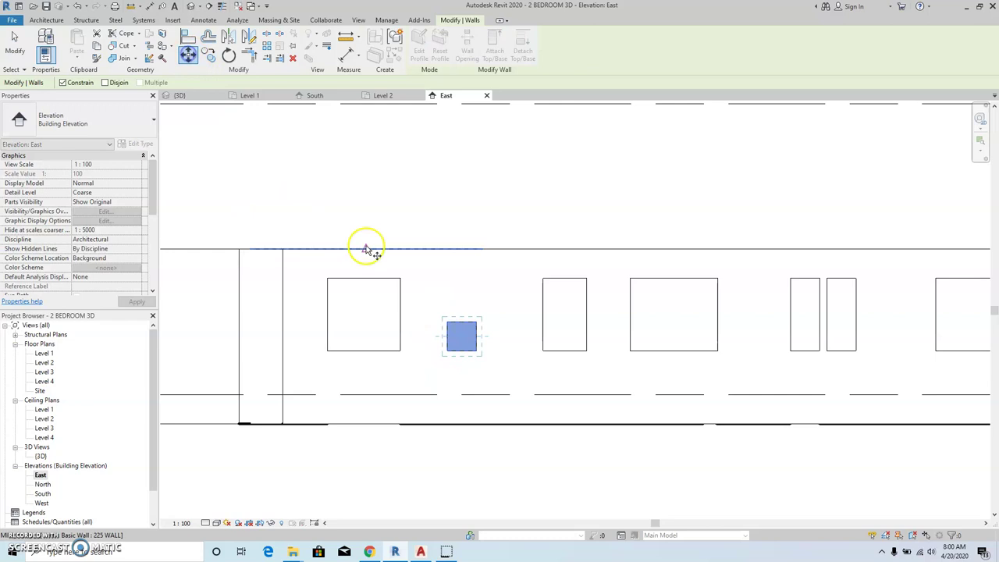
{"action": "left_click", "coordinate": [449, 326]}
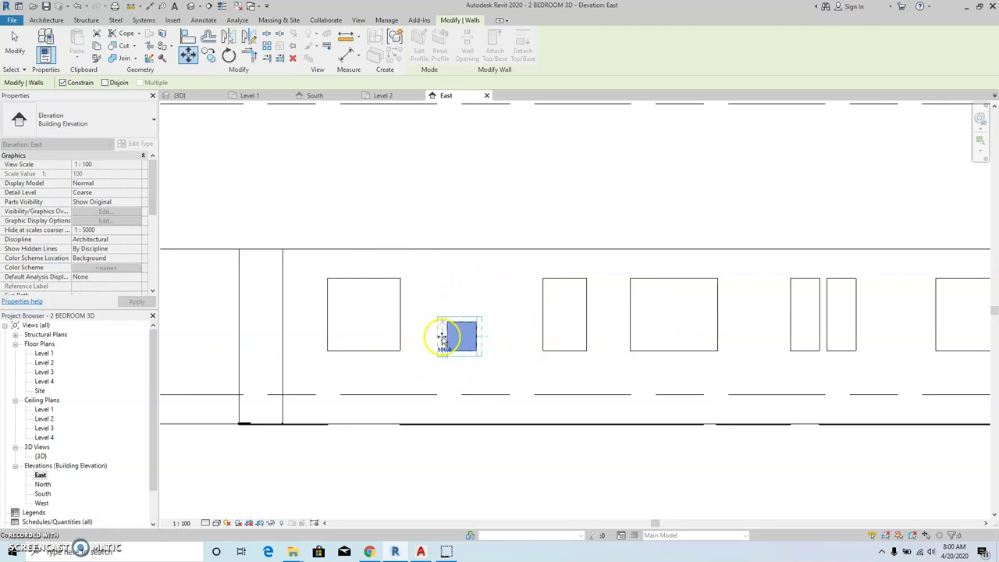
{"action": "left_click", "coordinate": [63, 83]}
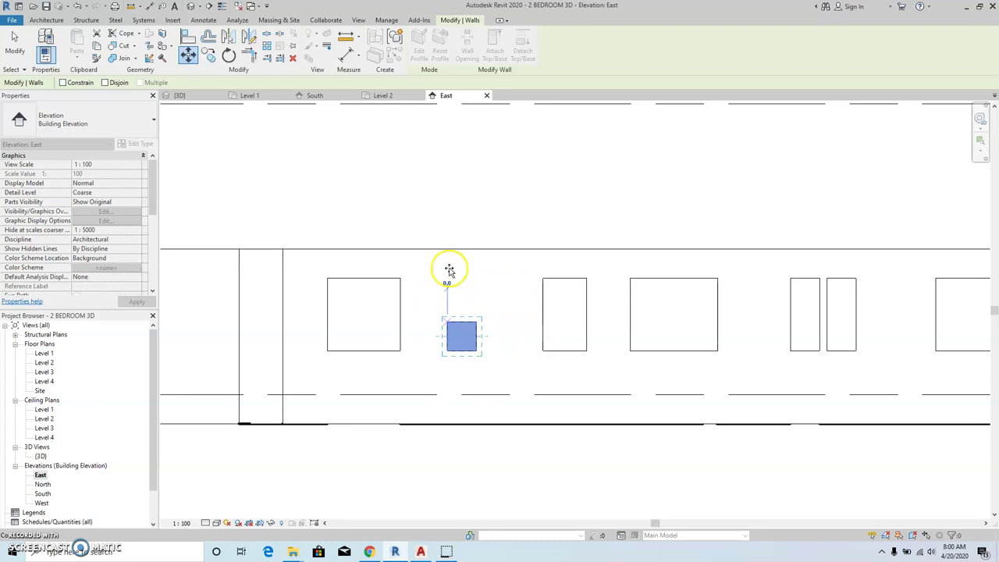
{"action": "left_click", "coordinate": [105, 82]}
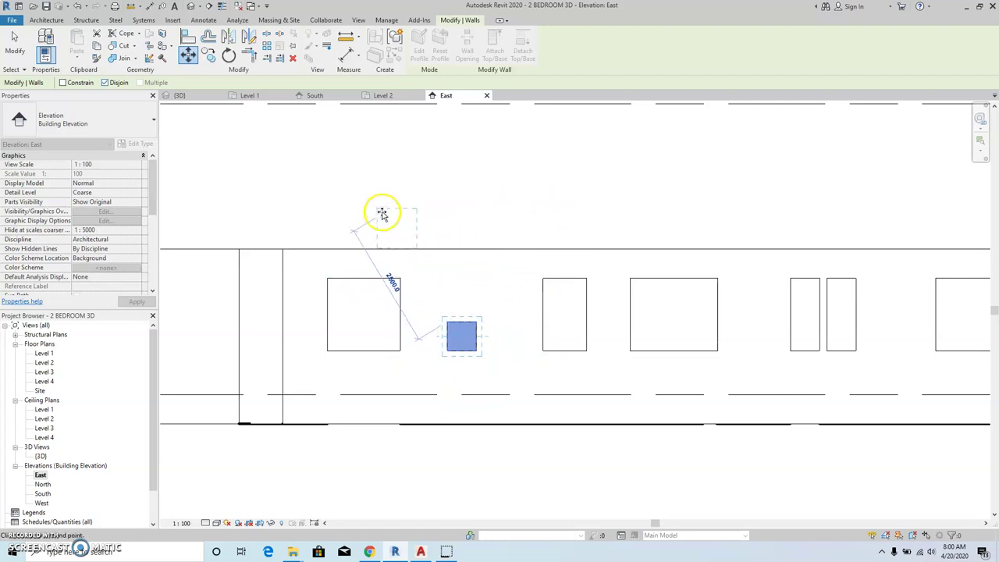
{"action": "left_click", "coordinate": [448, 282]}
{"action": "scroll", "coordinate": [488, 300], "scroll_direction": "down", "scroll_amount": 2}
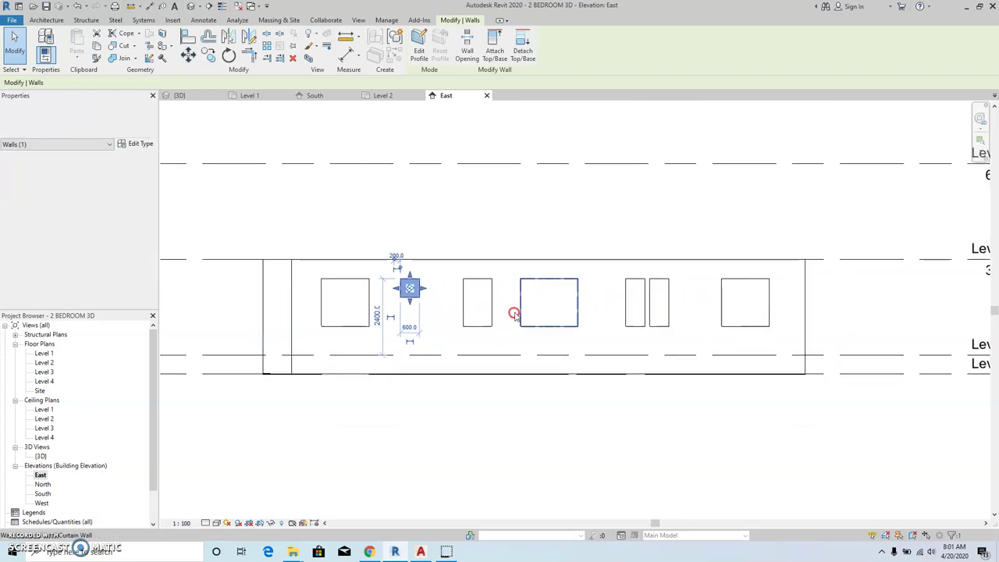
{"action": "left_click", "coordinate": [550, 226]}
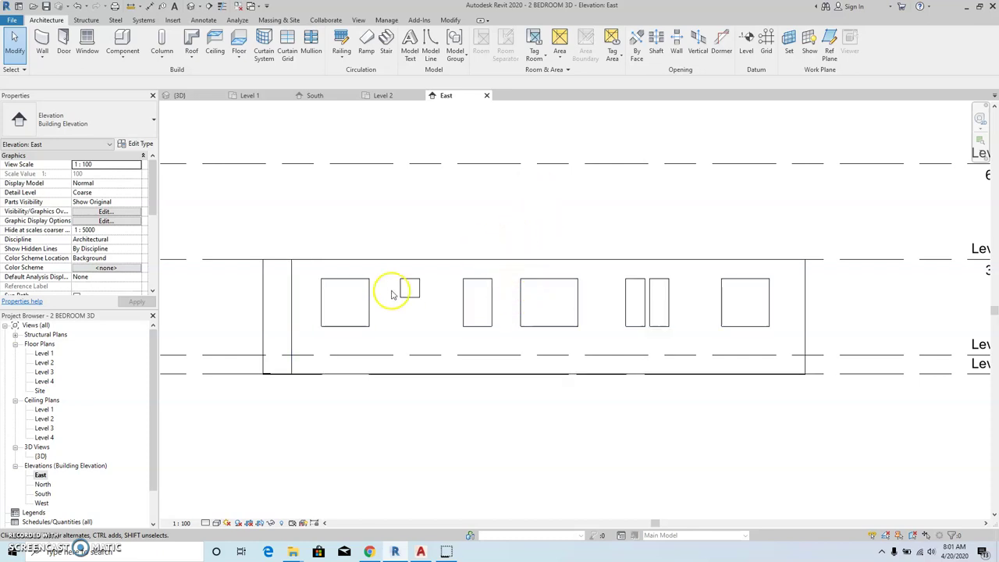
Align both narrow East windows' bottom edges to the small window's bottom edge.
{"action": "left_click", "coordinate": [386, 265]}
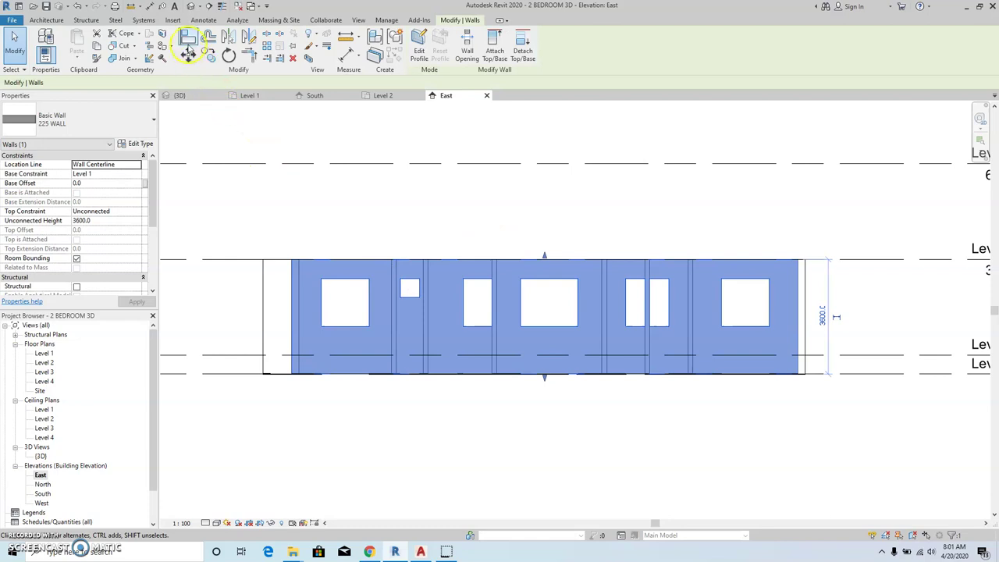
{"action": "left_click", "coordinate": [188, 41]}
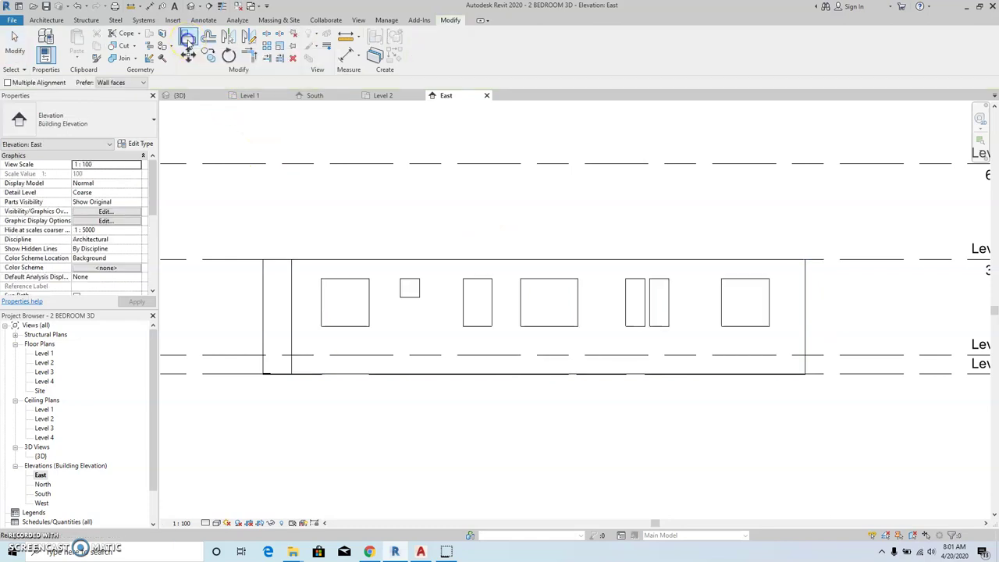
{"action": "left_click", "coordinate": [410, 296]}
{"action": "left_click", "coordinate": [638, 327]}
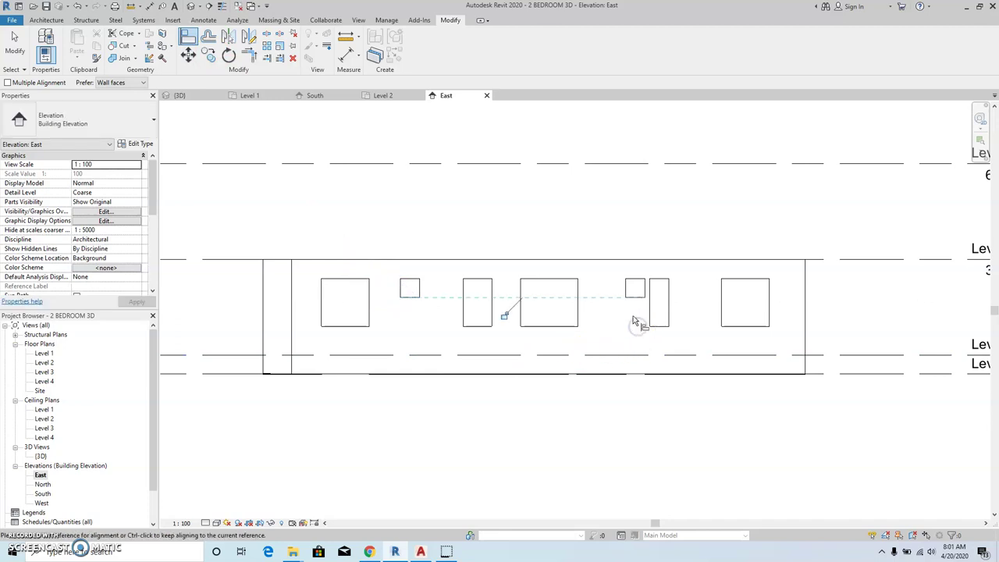
{"action": "left_click", "coordinate": [658, 325]}
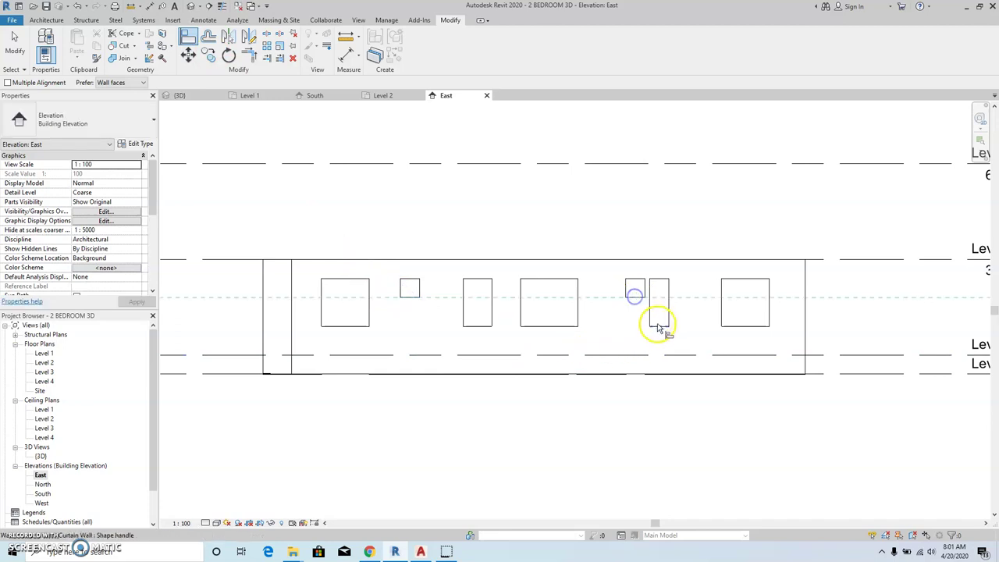
Cancel the Align tool and orbit the house in the Default 3D View.
{"action": "right_click", "coordinate": [466, 220]}
{"action": "left_click", "coordinate": [480, 225]}
{"action": "right_click", "coordinate": [425, 217]}
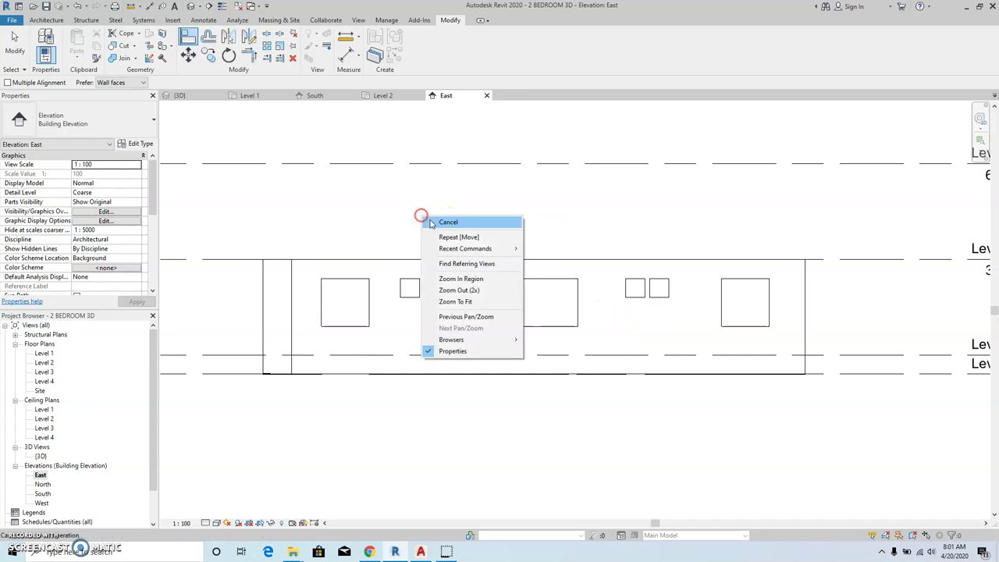
{"action": "left_click", "coordinate": [431, 221]}
{"action": "left_click", "coordinate": [191, 6]}
{"action": "mouse_move", "coordinate": [390, 293]}
{"action": "middle_mouse_down", "text": "shift"}
{"action": "mouse_move", "coordinate": [367, 257]}
{"action": "mouse_move", "coordinate": [373, 282]}
{"action": "mouse_move", "coordinate": [373, 214]}
{"action": "mouse_move", "coordinate": [355, 308]}
{"action": "mouse_move", "coordinate": [460, 296]}
{"action": "mouse_move", "coordinate": [461, 310]}
{"action": "mouse_move", "coordinate": [437, 307]}
{"action": "mouse_move", "coordinate": [383, 335]}
{"action": "mouse_move", "coordinate": [432, 333]}
{"action": "middle_mouse_up", "text": "shift"}
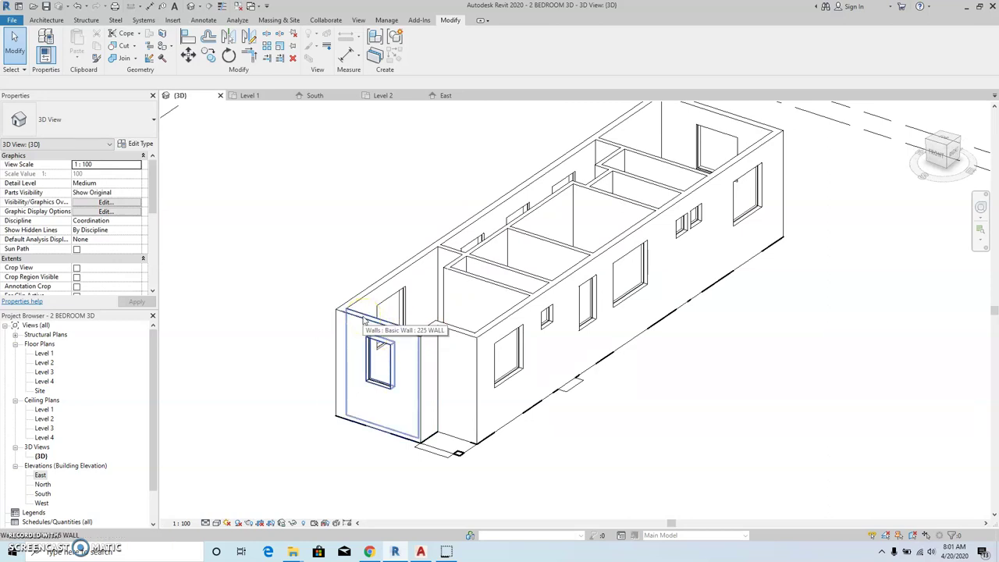
Open Elevations > South from the Project Browser.
{"action": "left_click", "coordinate": [42, 494]}
{"action": "left_click", "coordinate": [42, 494]}
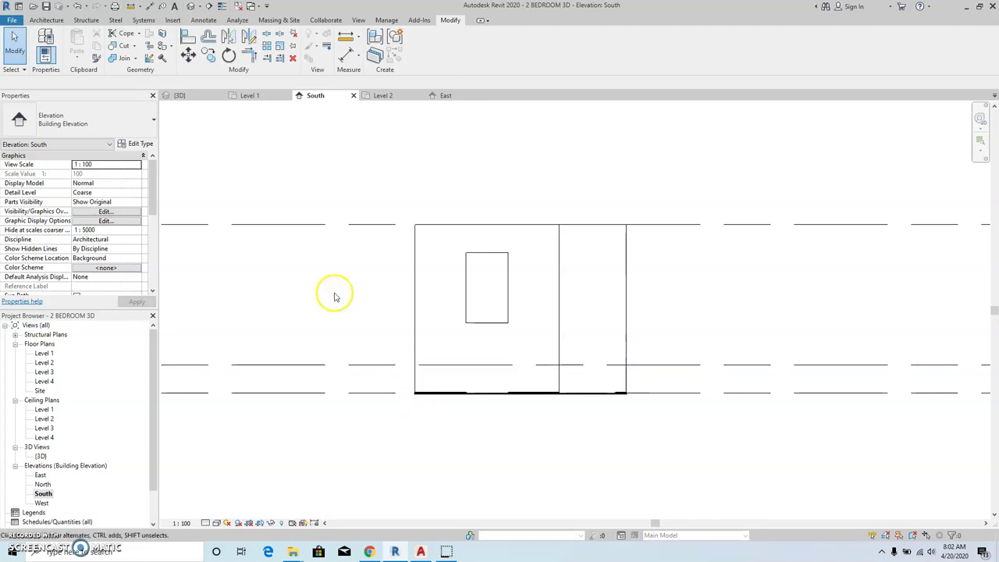
Add a vertical and a horizontal curtain grid line to the South window.
{"action": "left_click", "coordinate": [53, 22]}
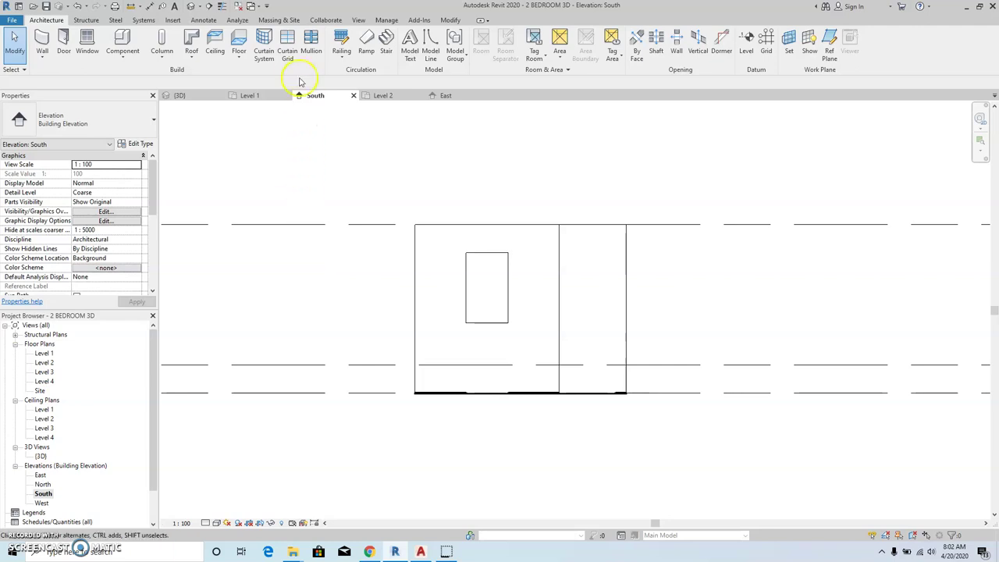
{"action": "left_click", "coordinate": [287, 49]}
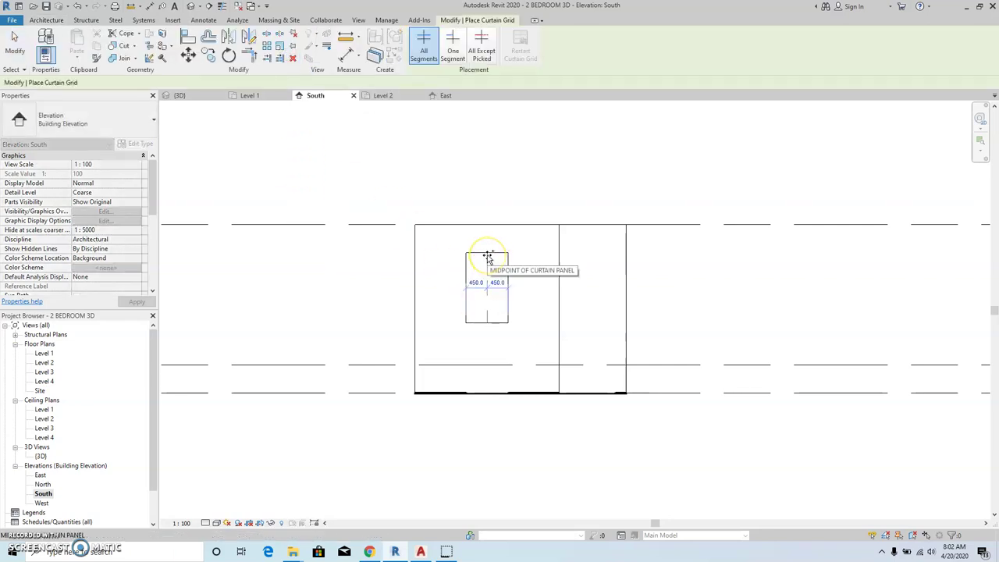
{"action": "left_click", "coordinate": [487, 258]}
{"action": "scroll", "coordinate": [484, 277], "scroll_direction": "up", "scroll_amount": 4}
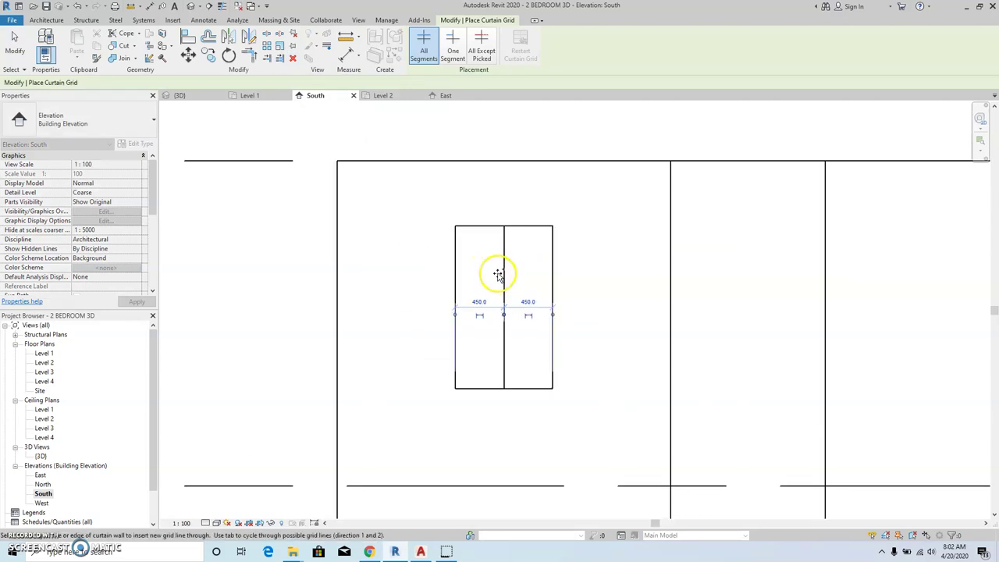
{"action": "left_click", "coordinate": [504, 277]}
{"action": "scroll", "coordinate": [464, 306], "scroll_direction": "down", "scroll_amount": 3}
Exit Place Curtain Grid via right-click Cancel and pan the view slightly left.
{"action": "right_click", "coordinate": [425, 271]}
{"action": "key", "text": "Escape"}
{"action": "right_click", "coordinate": [439, 278]}
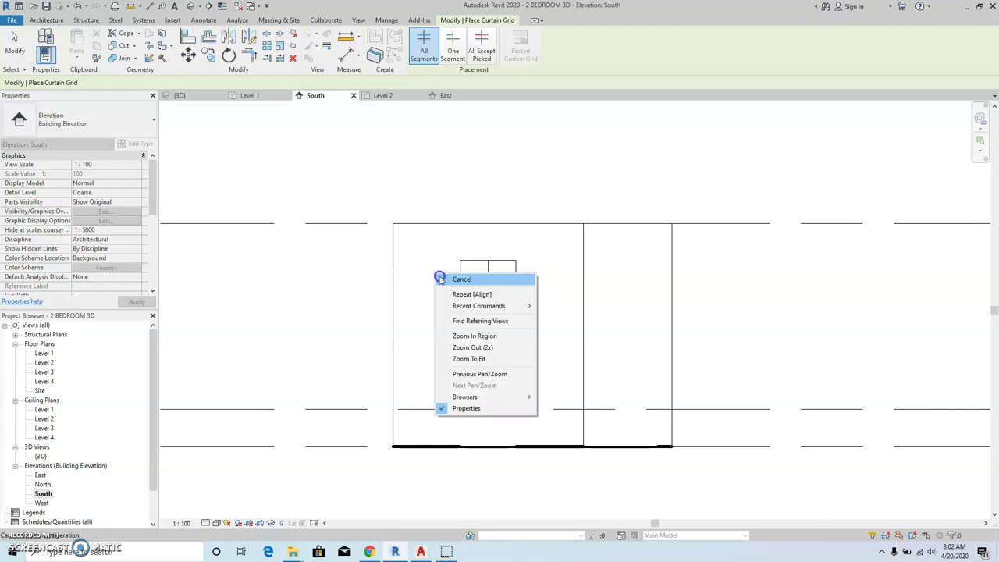
{"action": "left_click", "coordinate": [439, 279]}
{"action": "middle_click_drag", "start_coordinate": [477, 294], "coordinate": [461, 294]}
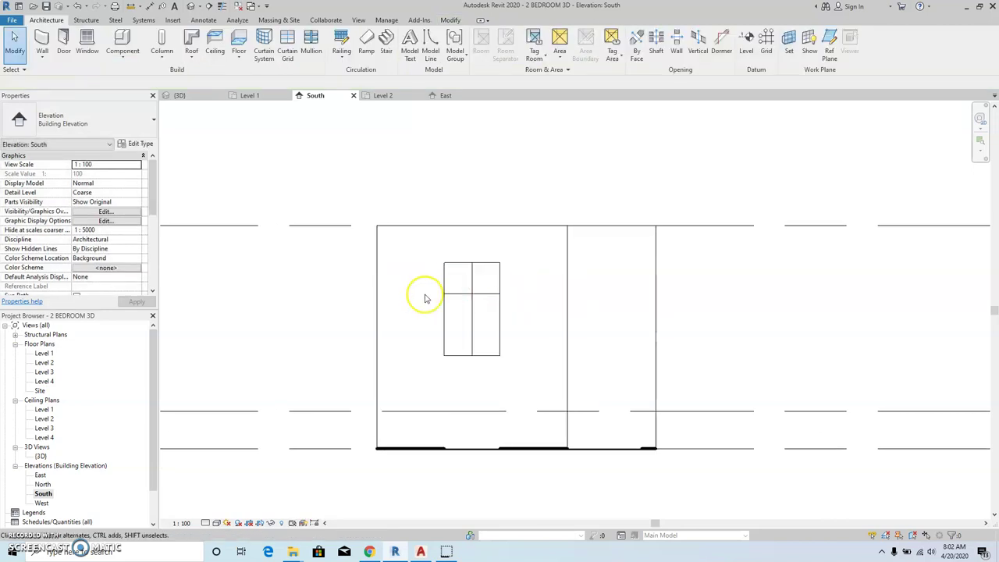
Open the West elevation and grid the second window with a horizontal and a single-segment vertical line.
{"action": "double_click", "coordinate": [42, 504]}
{"action": "scroll", "coordinate": [481, 347], "scroll_direction": "up", "scroll_amount": 4}
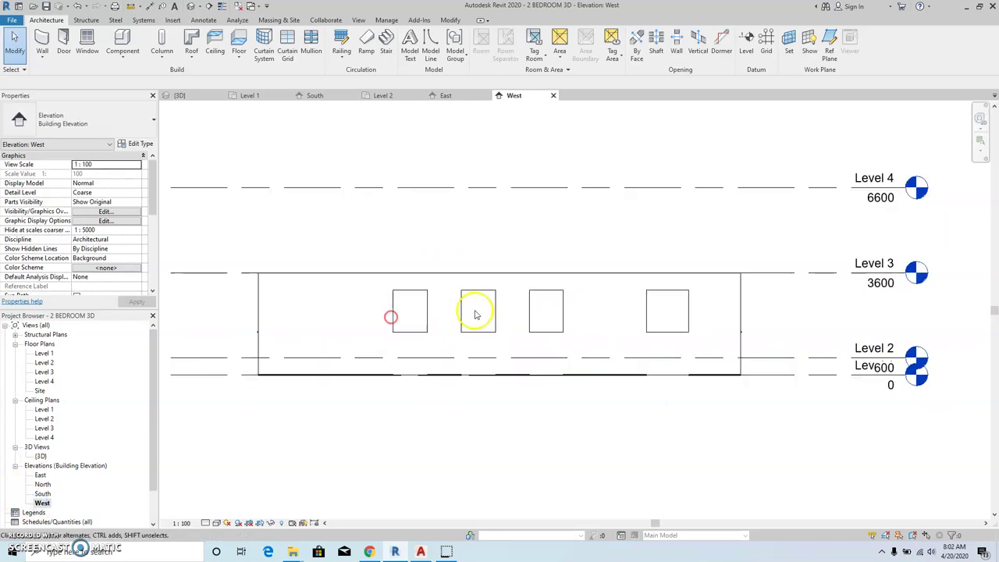
{"action": "left_click", "coordinate": [290, 63]}
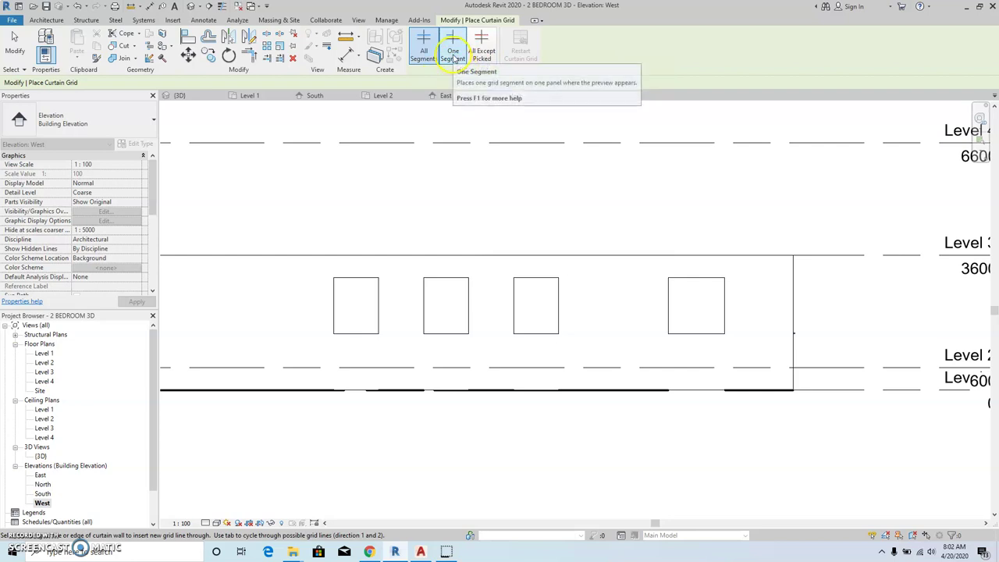
{"action": "left_click", "coordinate": [453, 55]}
{"action": "scroll", "coordinate": [453, 305], "scroll_direction": "up", "scroll_amount": 3}
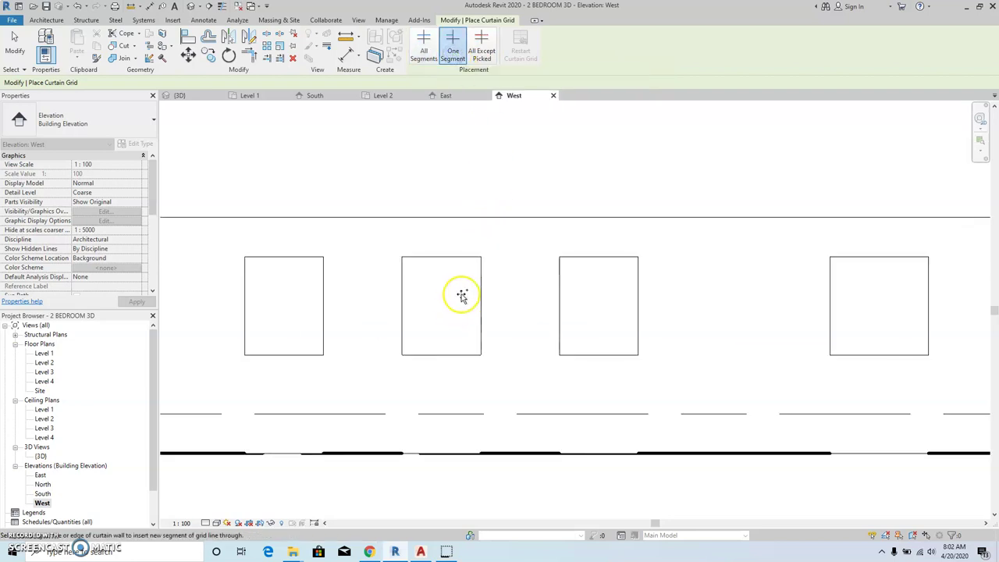
{"action": "left_click", "coordinate": [480, 285]}
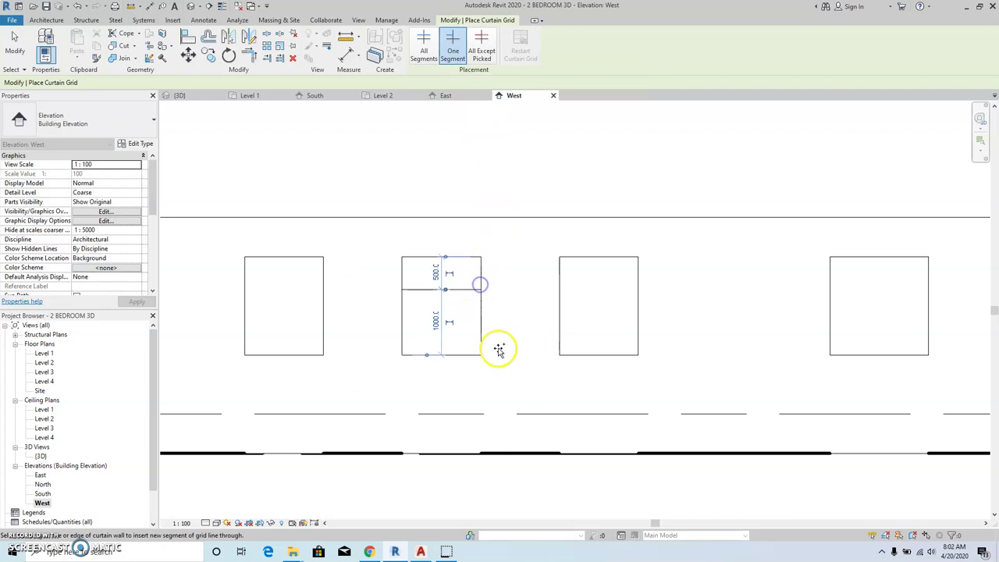
{"action": "right_click", "coordinate": [425, 279]}
{"action": "left_click", "coordinate": [433, 288]}
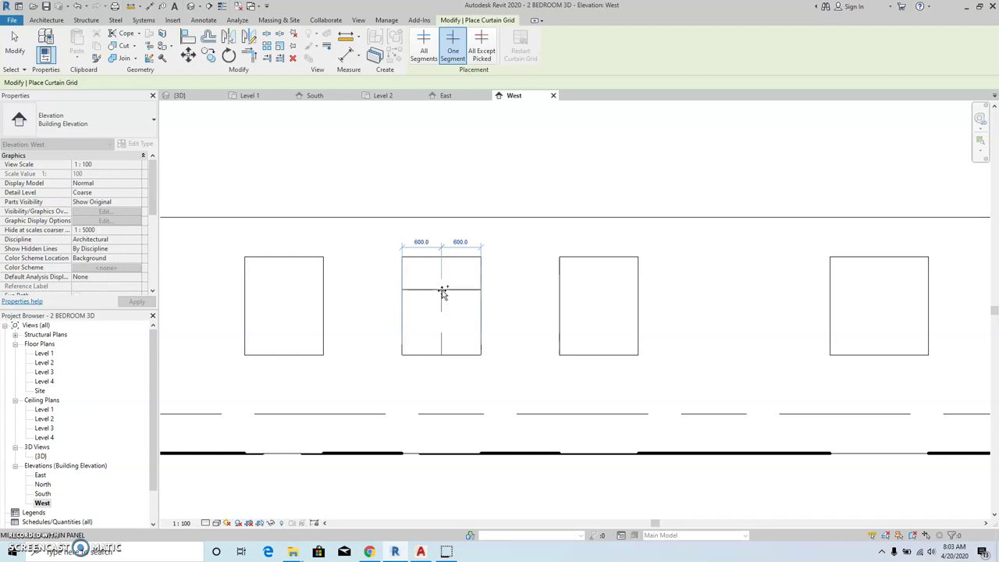
{"action": "left_click", "coordinate": [442, 290]}
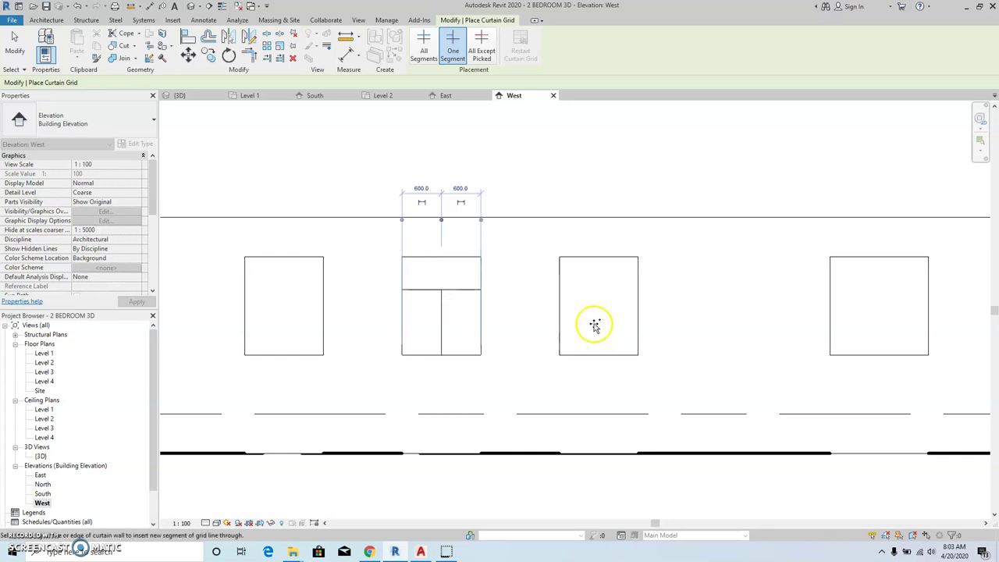
Switch to All Segments and add horizontal and vertical grid lines to the first window.
{"action": "left_click", "coordinate": [424, 47]}
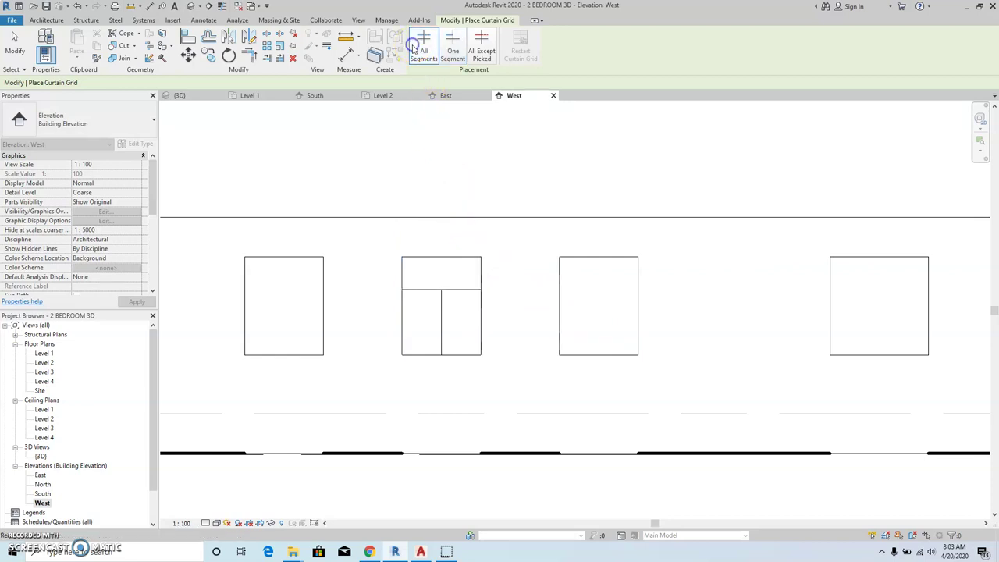
{"action": "left_click", "coordinate": [323, 287]}
{"action": "right_click", "coordinate": [266, 274]}
{"action": "key", "text": "Escape"}
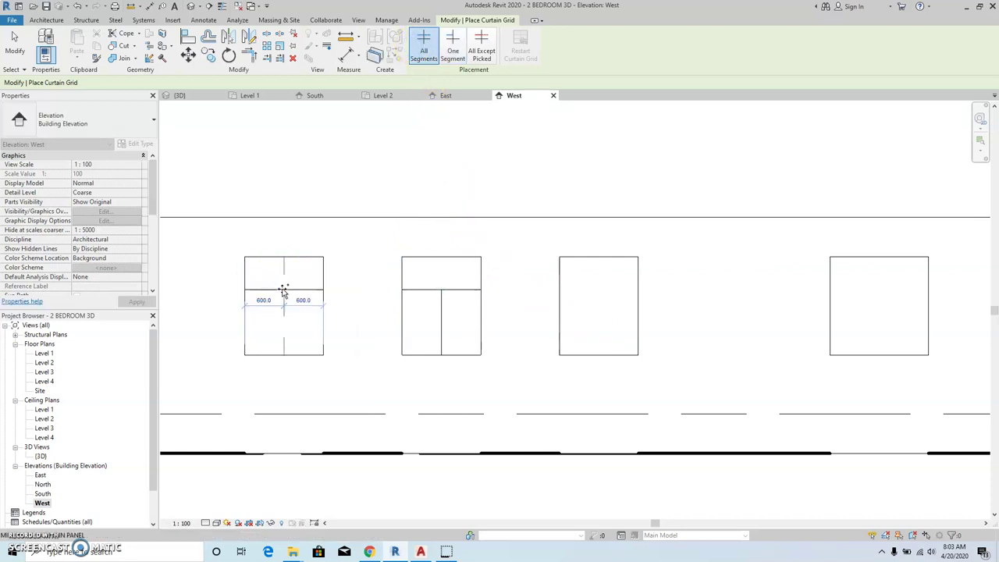
{"action": "left_click", "coordinate": [283, 291]}
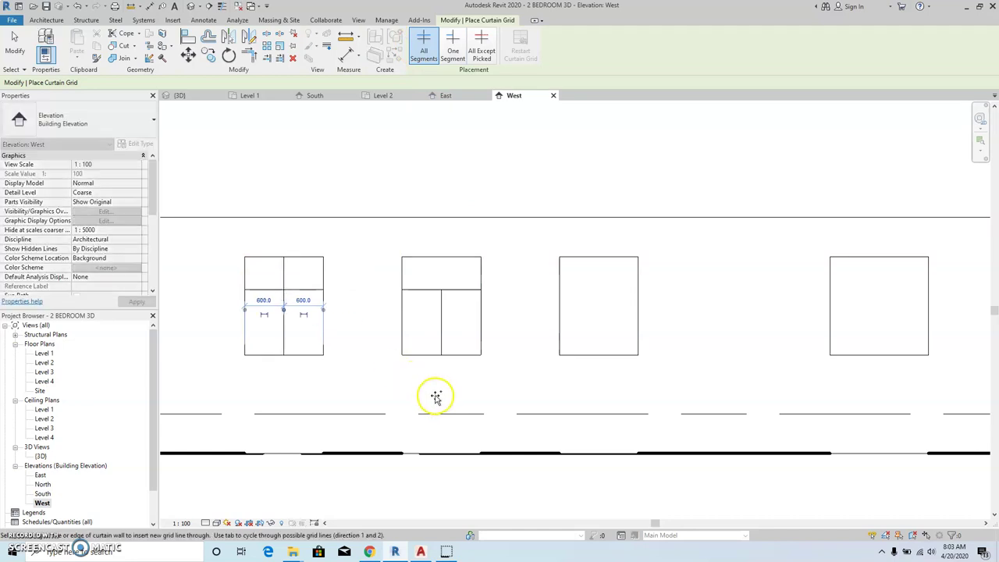
{"action": "middle_click_drag", "start_coordinate": [417, 392], "coordinate": [457, 383]}
{"action": "right_click", "coordinate": [401, 297]}
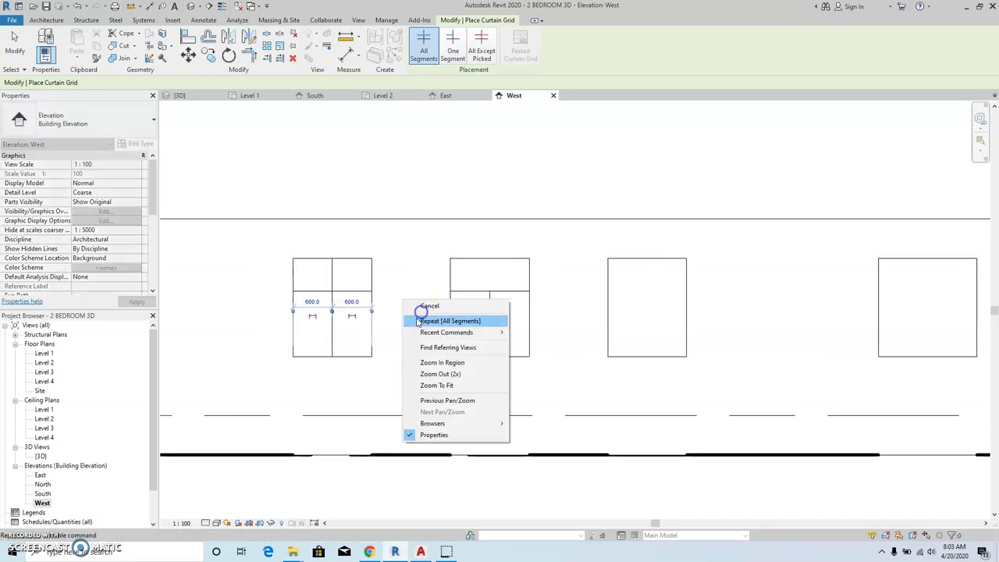
{"action": "left_click", "coordinate": [414, 306]}
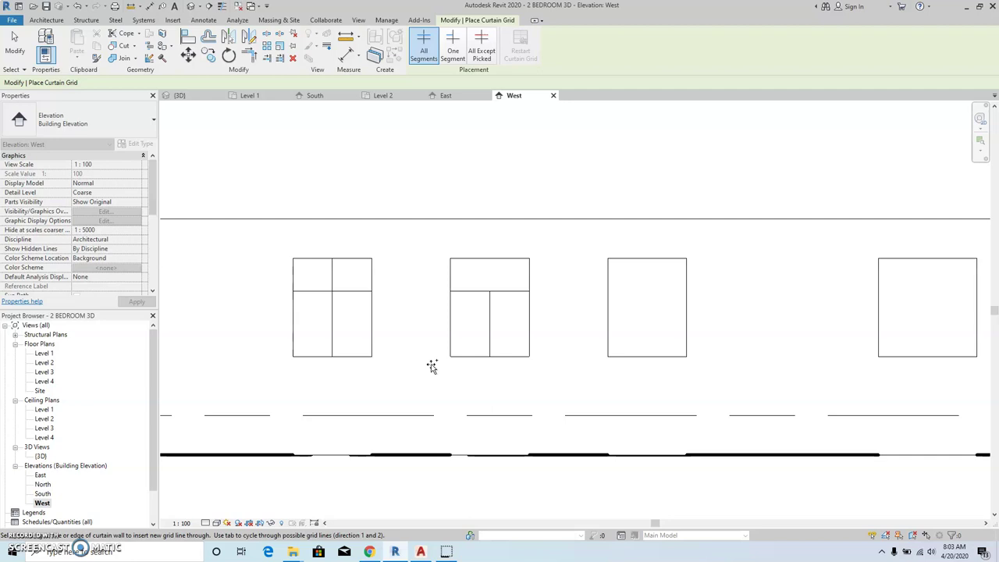
Pan to the remaining West windows and dismiss the pending grid line previews.
{"action": "scroll", "coordinate": [573, 321], "scroll_direction": "down", "scroll_amount": 2}
{"action": "middle_click_drag", "start_coordinate": [560, 290], "coordinate": [417, 276]}
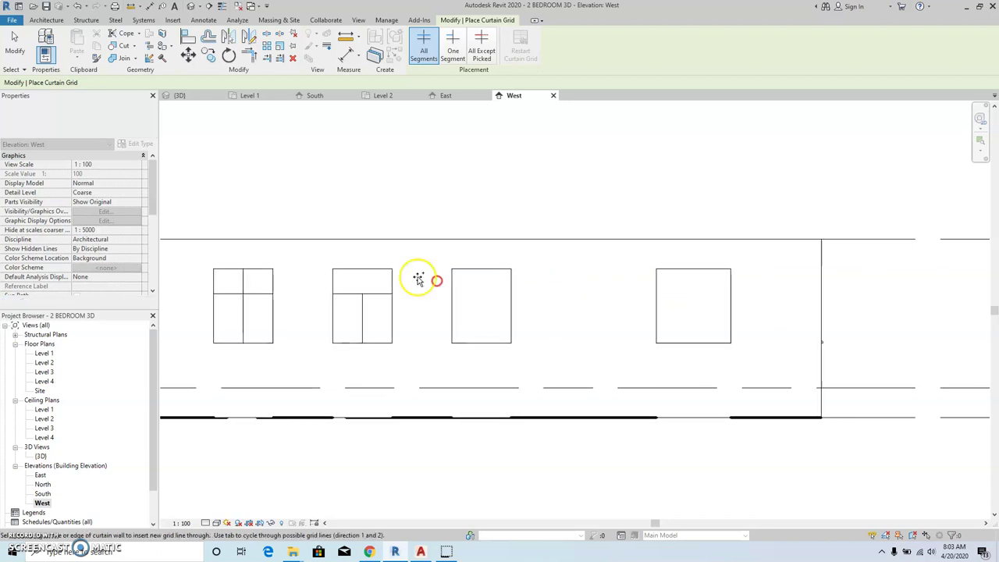
{"action": "right_click", "coordinate": [475, 265]}
{"action": "key", "text": "Escape"}
{"action": "right_click", "coordinate": [689, 270]}
{"action": "key", "text": "Escape"}
On the East elevation, split each of the six windows with a vertical grid line down its centre.
{"action": "scroll", "coordinate": [453, 341], "scroll_direction": "down", "scroll_amount": 2}
{"action": "double_click", "coordinate": [40, 475]}
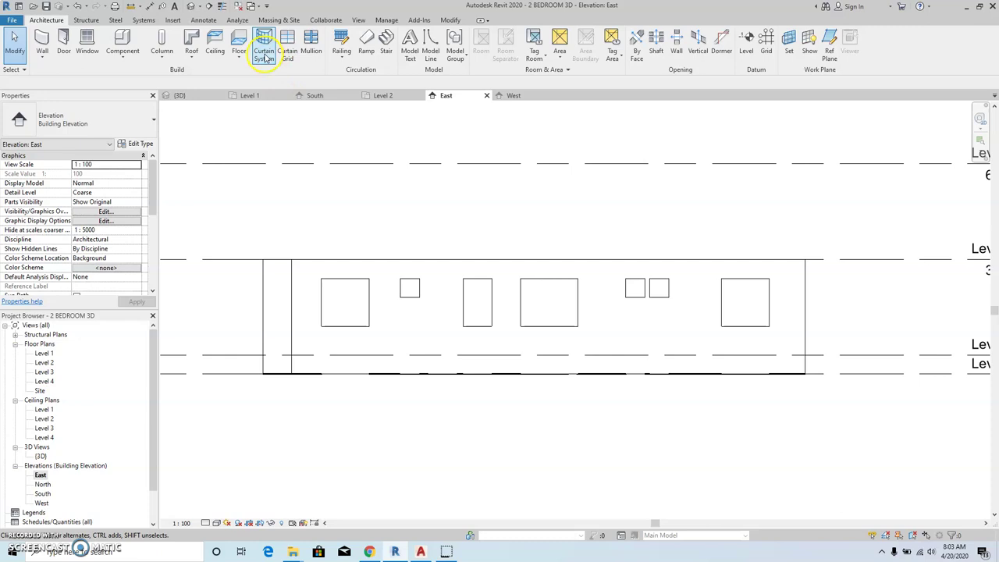
{"action": "left_click", "coordinate": [287, 48]}
{"action": "scroll", "coordinate": [346, 279], "scroll_direction": "up", "scroll_amount": 1}
{"action": "left_click", "coordinate": [346, 280]}
{"action": "scroll", "coordinate": [448, 304], "scroll_direction": "up", "scroll_amount": 1}
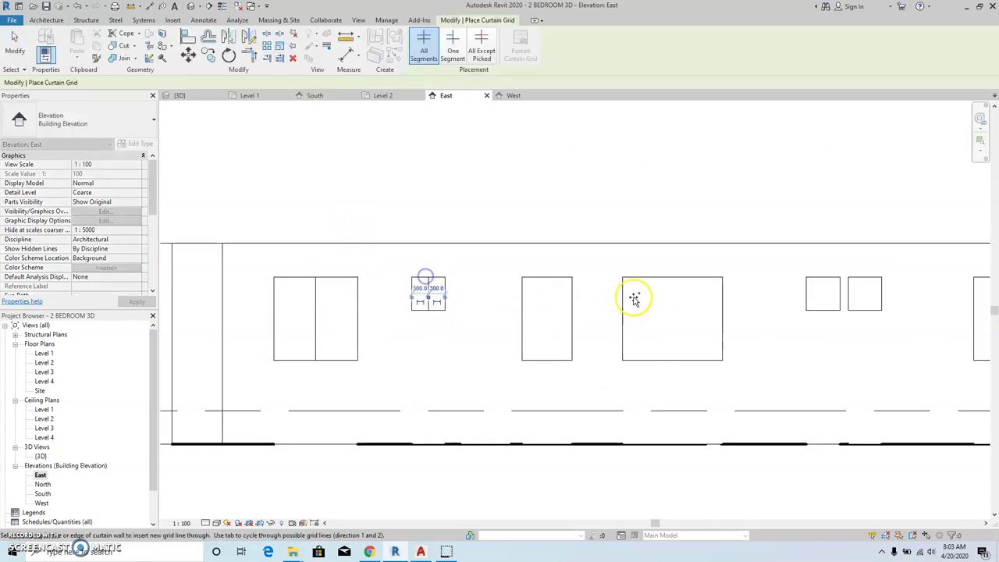
{"action": "left_click", "coordinate": [664, 278]}
{"action": "left_click", "coordinate": [550, 290]}
{"action": "middle_click_drag", "start_coordinate": [551, 290], "coordinate": [529, 282]}
{"action": "left_click", "coordinate": [600, 257]}
{"action": "left_click", "coordinate": [641, 259]}
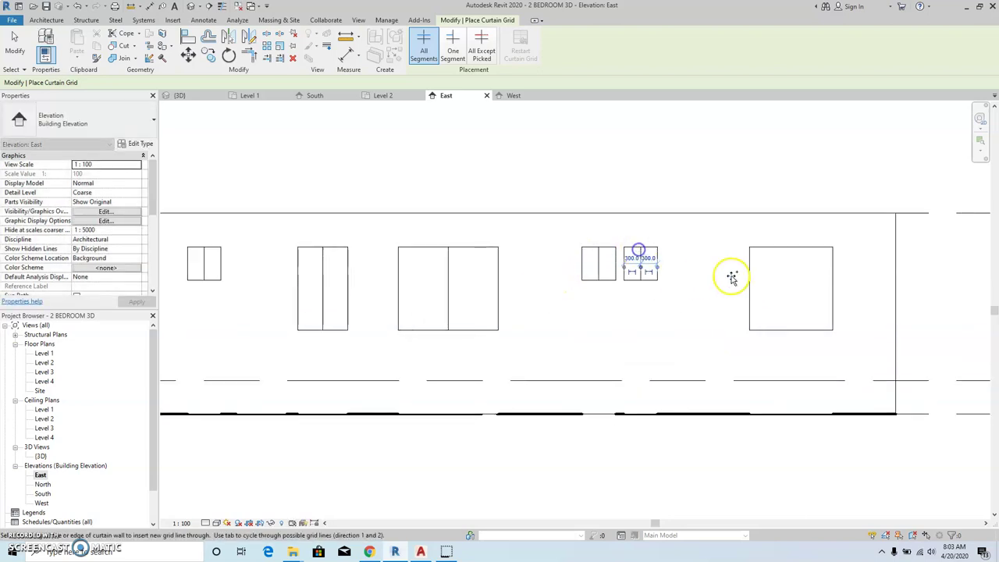
{"action": "left_click", "coordinate": [784, 255]}
{"action": "scroll", "coordinate": [570, 335], "scroll_direction": "left", "scroll_amount": 9, "text": "shift"}
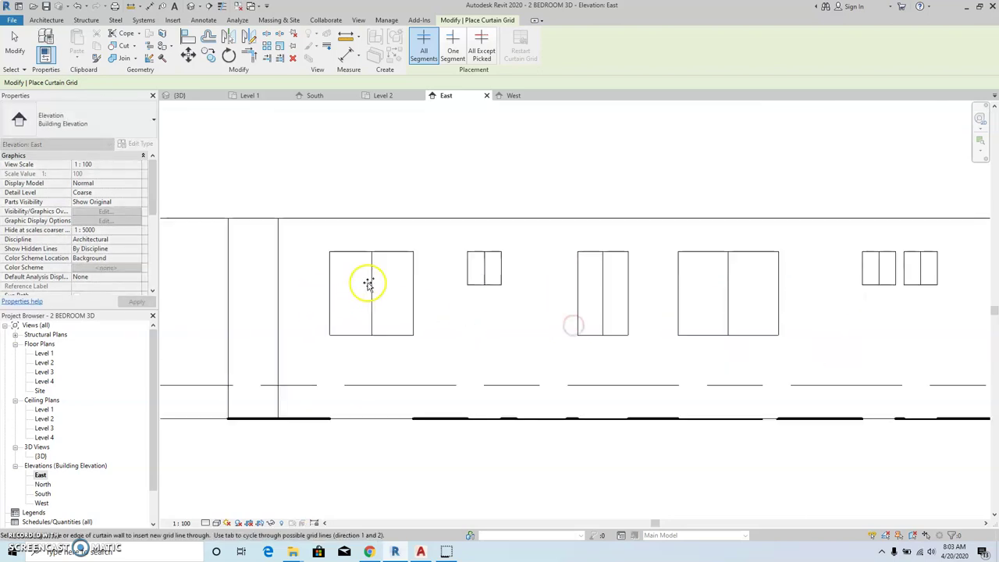
Add horizontal curtain grid lines to the left, middle, large and rightmost windows.
{"action": "left_click", "coordinate": [372, 278]}
{"action": "left_click", "coordinate": [598, 279]}
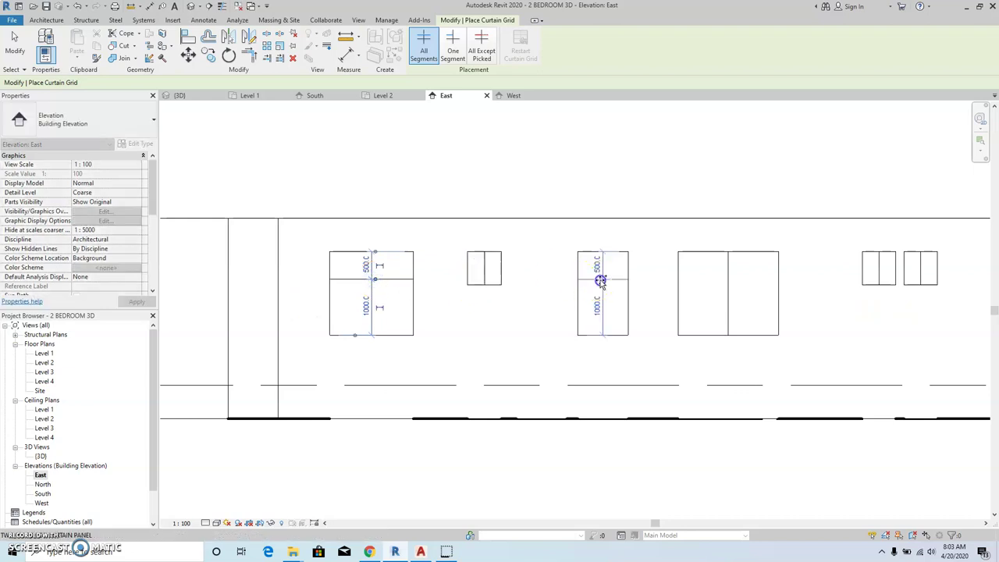
{"action": "left_click", "coordinate": [710, 278]}
{"action": "scroll", "coordinate": [580, 301], "scroll_direction": "right", "scroll_amount": 8, "text": "shift"}
{"action": "scroll", "coordinate": [702, 289], "scroll_direction": "down", "scroll_amount": 1}
{"action": "left_click", "coordinate": [749, 282]}
{"action": "scroll", "coordinate": [684, 304], "scroll_direction": "down", "scroll_amount": 1}
{"action": "right_click", "coordinate": [489, 197]}
{"action": "right_click", "coordinate": [434, 207]}
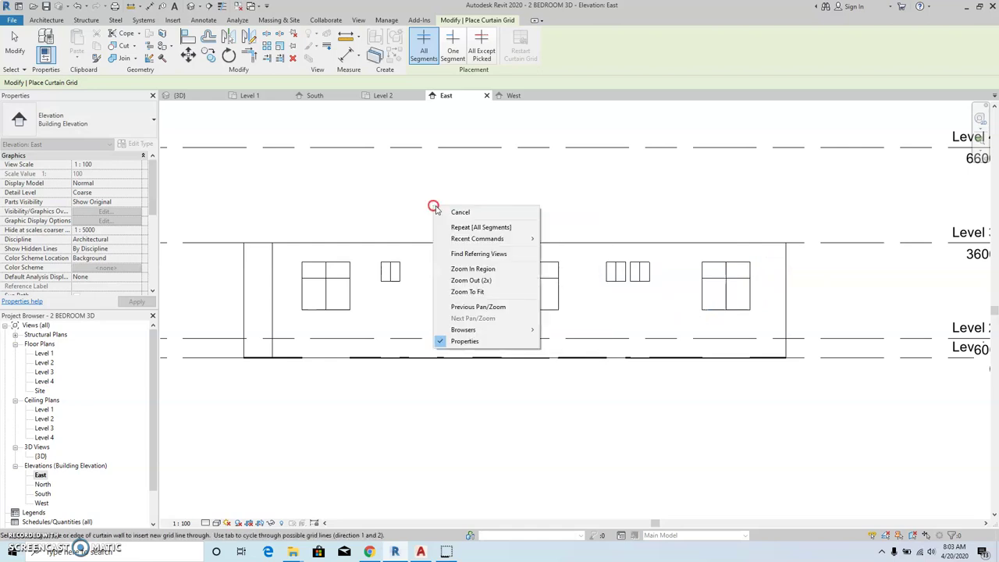
{"action": "left_click", "coordinate": [449, 211]}
Move the left window's horizontal grid line so the spacing above it is 300.
{"action": "scroll", "coordinate": [304, 283], "scroll_direction": "up", "scroll_amount": 2}
{"action": "left_click", "coordinate": [303, 277]}
{"action": "scroll", "coordinate": [323, 301], "scroll_direction": "up", "scroll_amount": 2}
{"action": "left_click", "coordinate": [333, 252]}
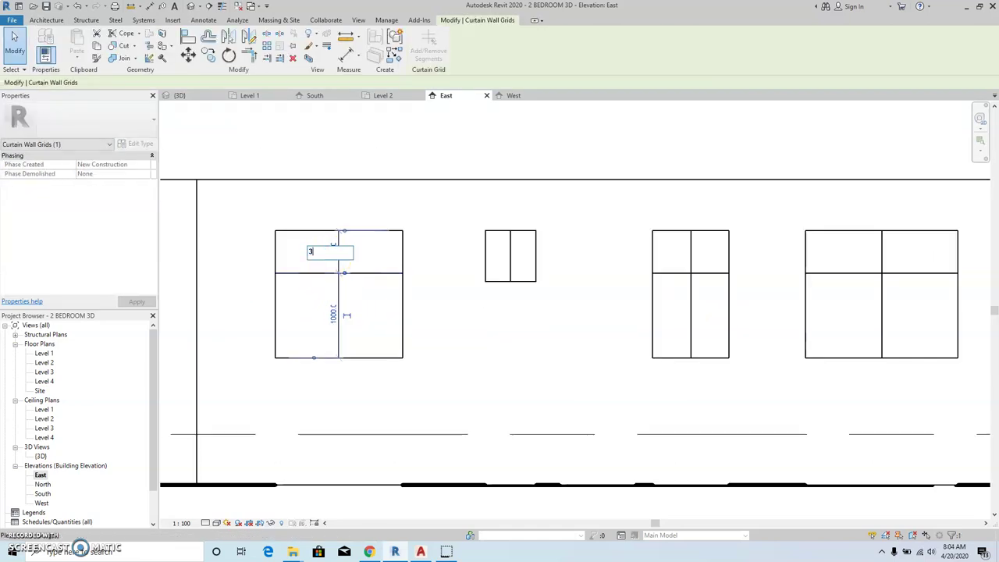
{"action": "type", "text": "300"}
{"action": "key", "text": "Return"}
{"action": "left_click", "coordinate": [441, 320]}
Centre the tall window's horizontal grid line by setting the spacing below it to 750.
{"action": "scroll", "coordinate": [448, 315], "scroll_direction": "down", "scroll_amount": 1}
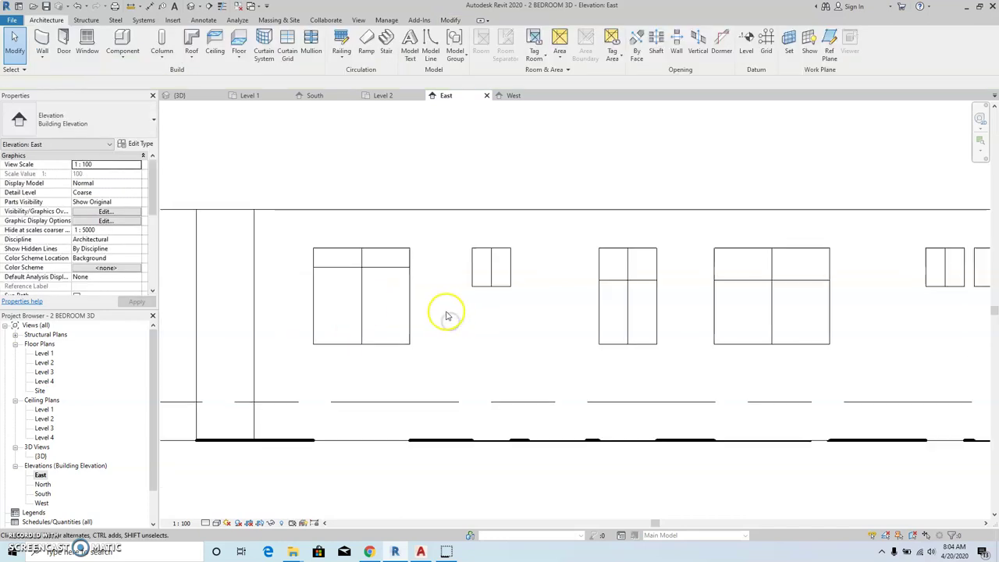
{"action": "left_click", "coordinate": [605, 279]}
{"action": "left_click", "coordinate": [621, 310]}
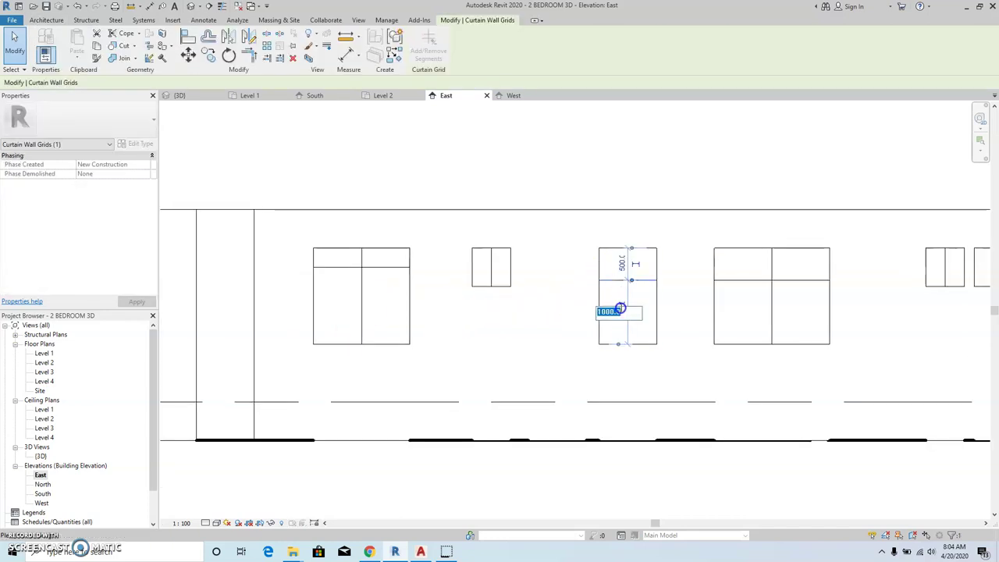
{"action": "type", "text": "750"}
{"action": "key", "text": "Return"}
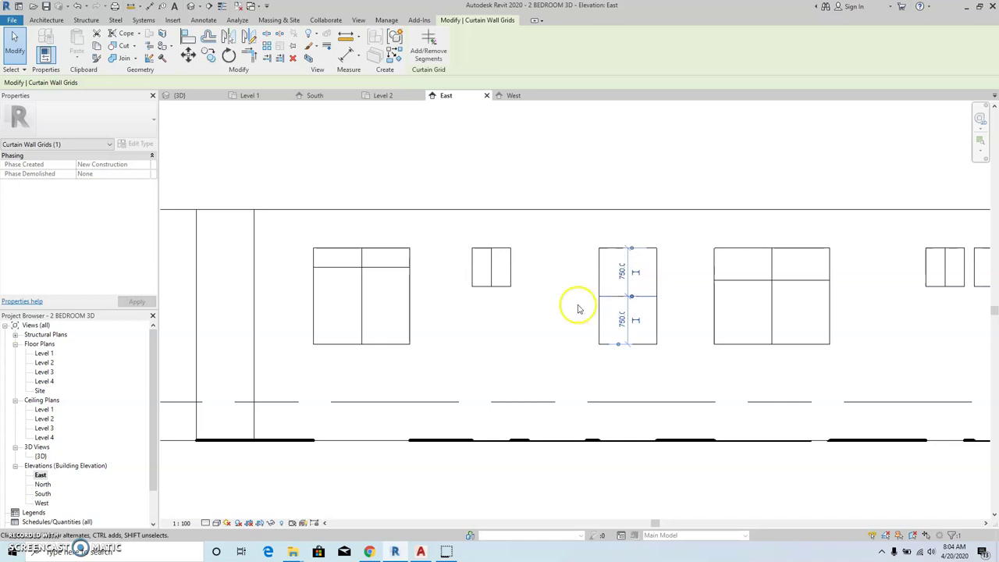
{"action": "left_click", "coordinate": [542, 305]}
{"action": "scroll", "coordinate": [375, 318], "scroll_direction": "down", "scroll_amount": 2}
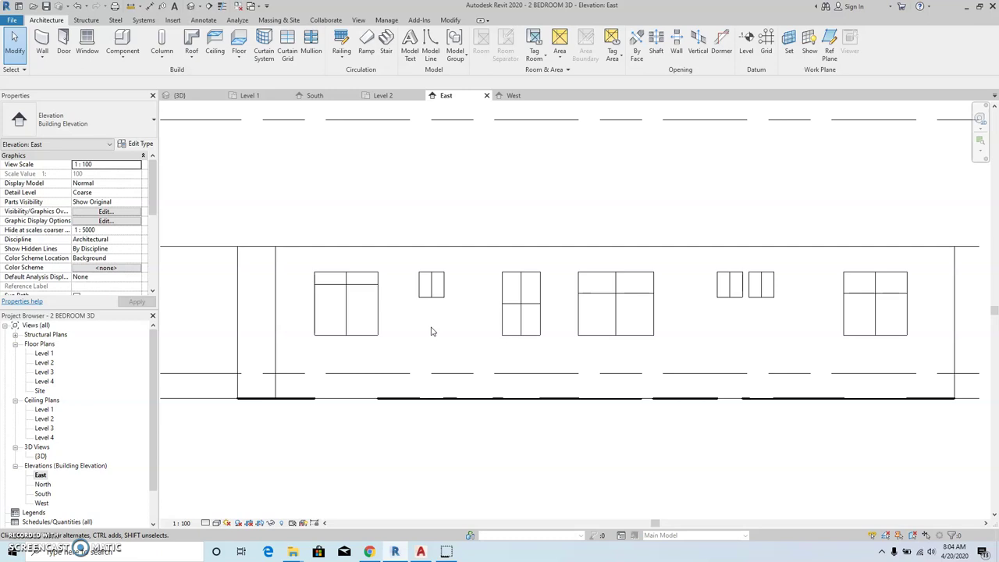
Add a second horizontal grid line to the first window and two more to the third window.
{"action": "left_click", "coordinate": [351, 303]}
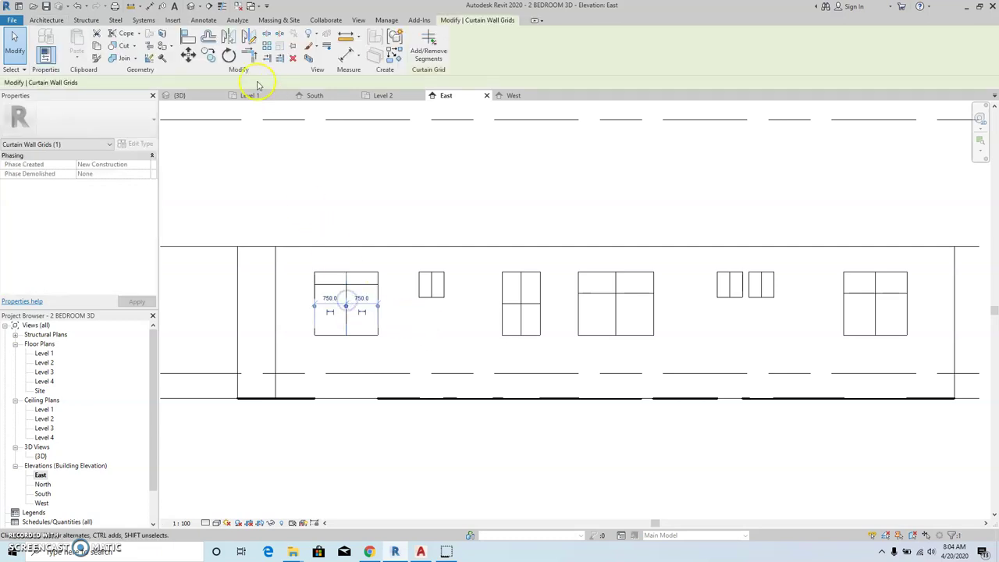
{"action": "left_click", "coordinate": [46, 19]}
{"action": "left_click", "coordinate": [263, 38]}
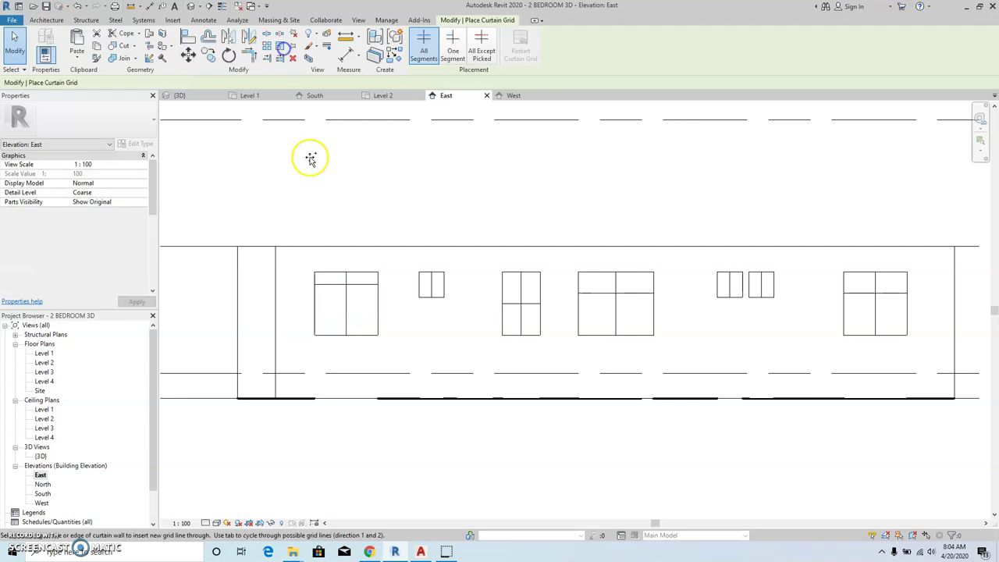
{"action": "left_click", "coordinate": [346, 314]}
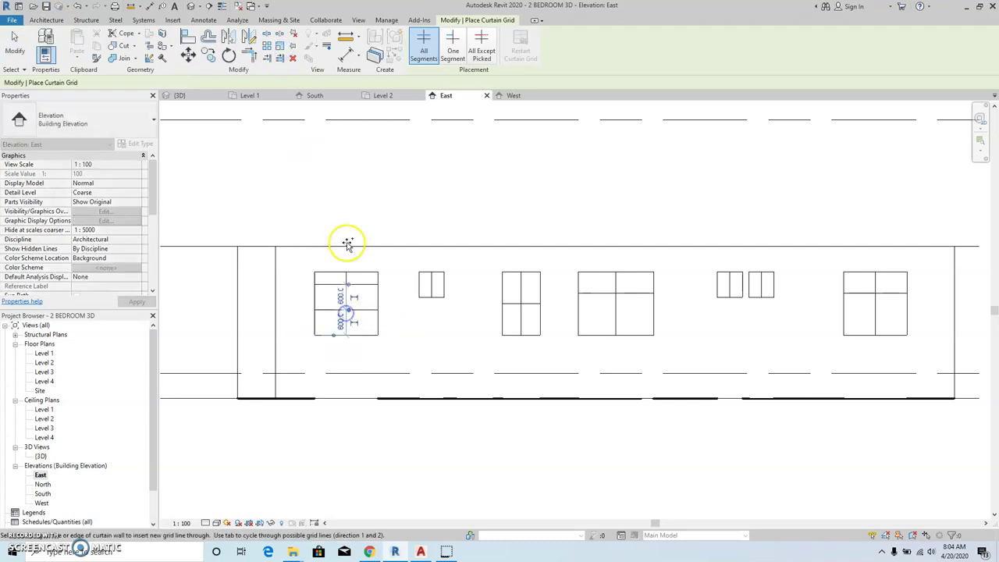
{"action": "scroll", "coordinate": [531, 289], "scroll_direction": "up", "scroll_amount": 2}
{"action": "left_click", "coordinate": [517, 290]}
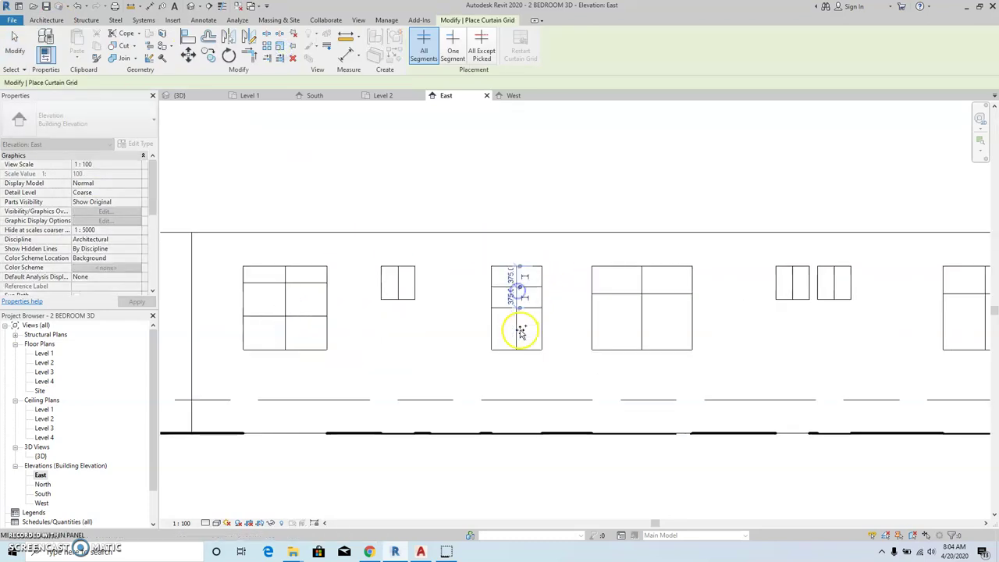
{"action": "left_click", "coordinate": [519, 328]}
Add horizontal grid lines to the fourth and rightmost East windows, then finish placing grids.
{"action": "left_click", "coordinate": [640, 322]}
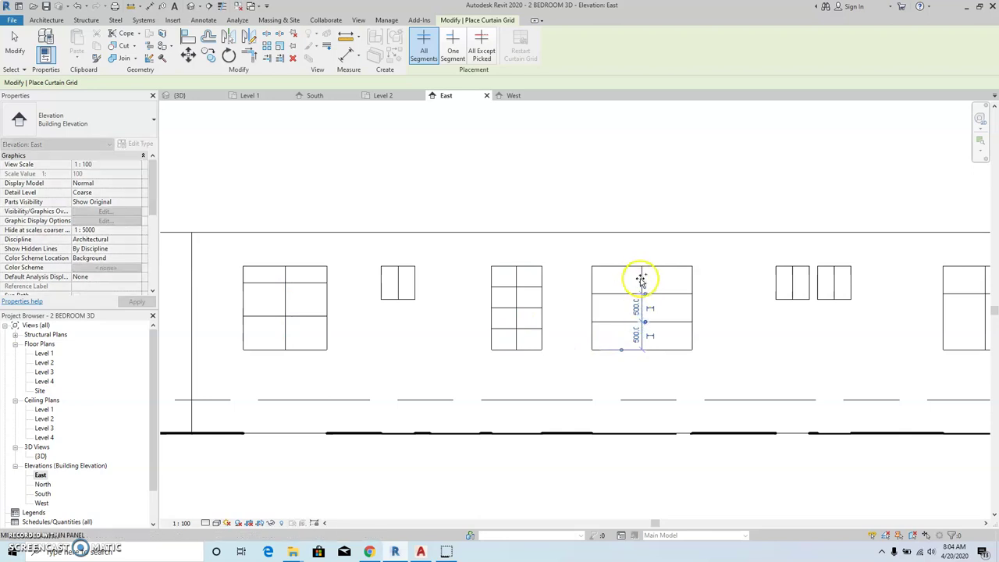
{"action": "scroll", "coordinate": [636, 297], "scroll_direction": "down", "scroll_amount": 1}
{"action": "left_click", "coordinate": [854, 314]}
{"action": "scroll", "coordinate": [453, 323], "scroll_direction": "down", "scroll_amount": 3}
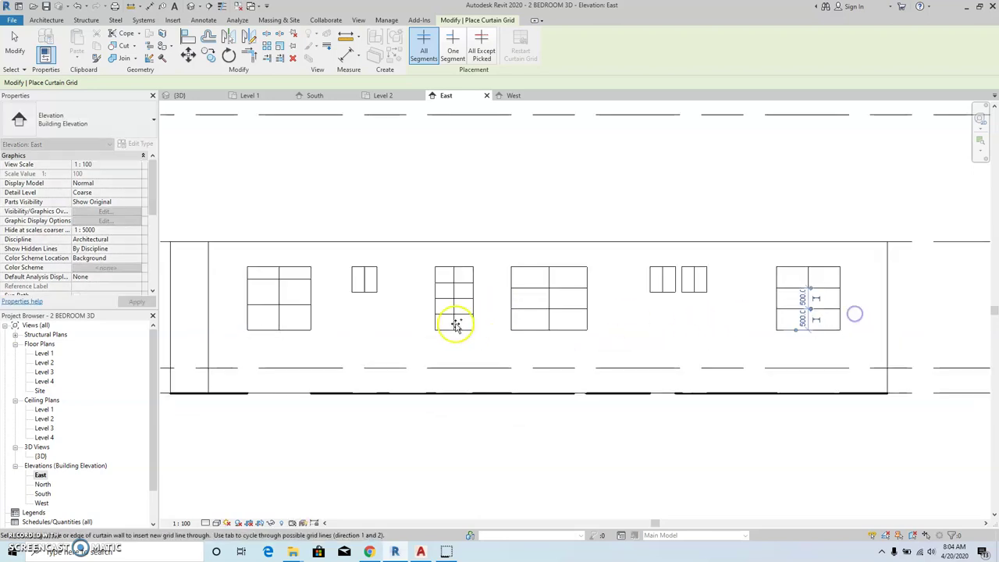
{"action": "right_click", "coordinate": [362, 231]}
{"action": "left_click", "coordinate": [374, 234]}
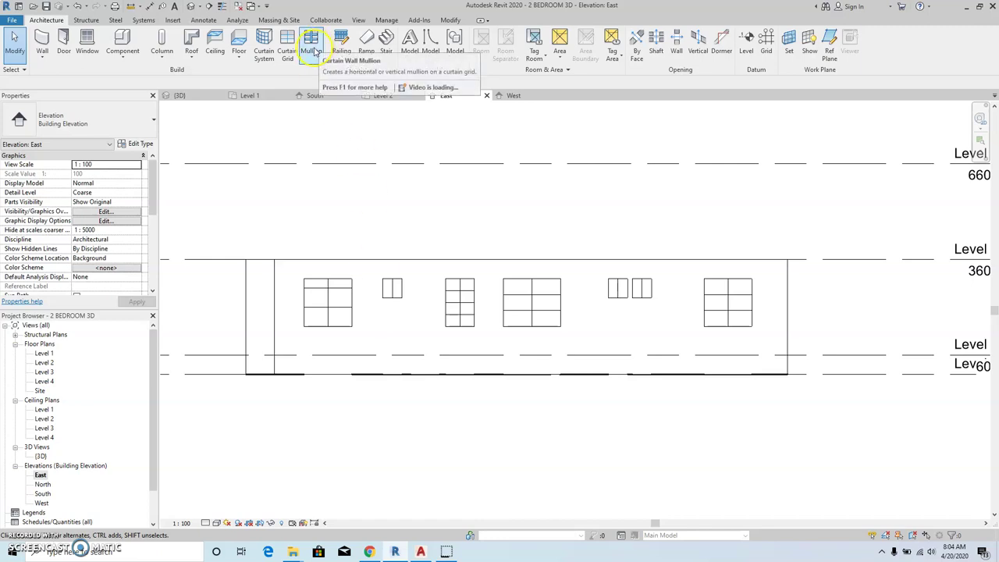
Place rectangular mullions one by one on the grid lines of the left, small and right windows.
{"action": "left_click", "coordinate": [311, 51]}
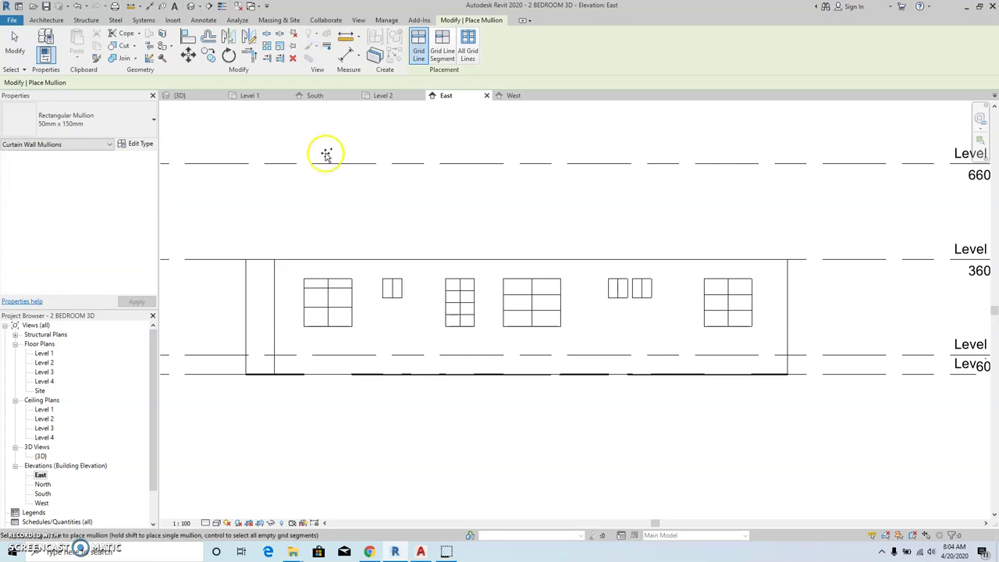
{"action": "scroll", "coordinate": [328, 312], "scroll_direction": "up", "scroll_amount": 2}
{"action": "left_click", "coordinate": [324, 295]}
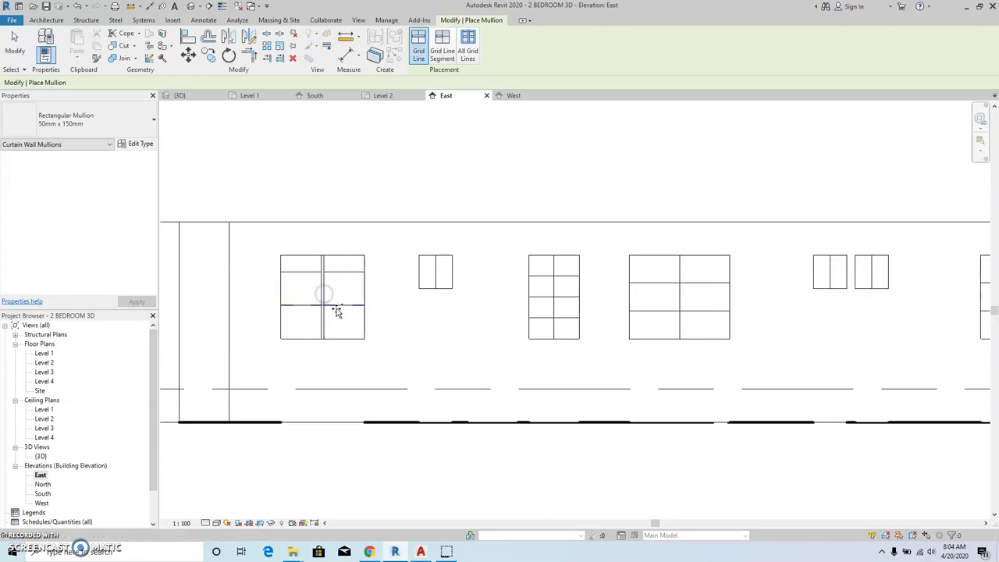
{"action": "left_click", "coordinate": [336, 308]}
{"action": "left_click", "coordinate": [340, 274]}
{"action": "left_click", "coordinate": [436, 281]}
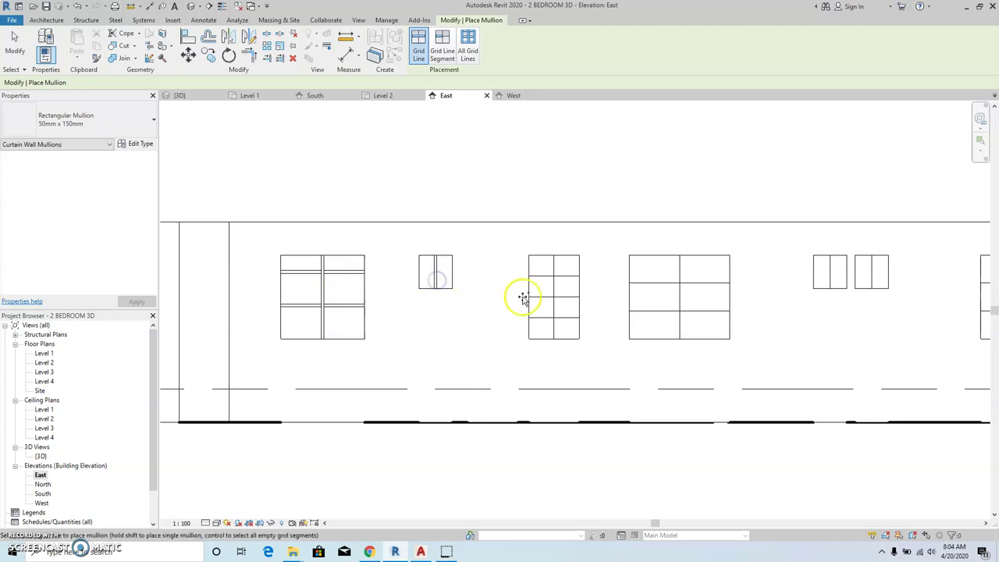
{"action": "left_click", "coordinate": [554, 300]}
{"action": "left_click", "coordinate": [542, 277]}
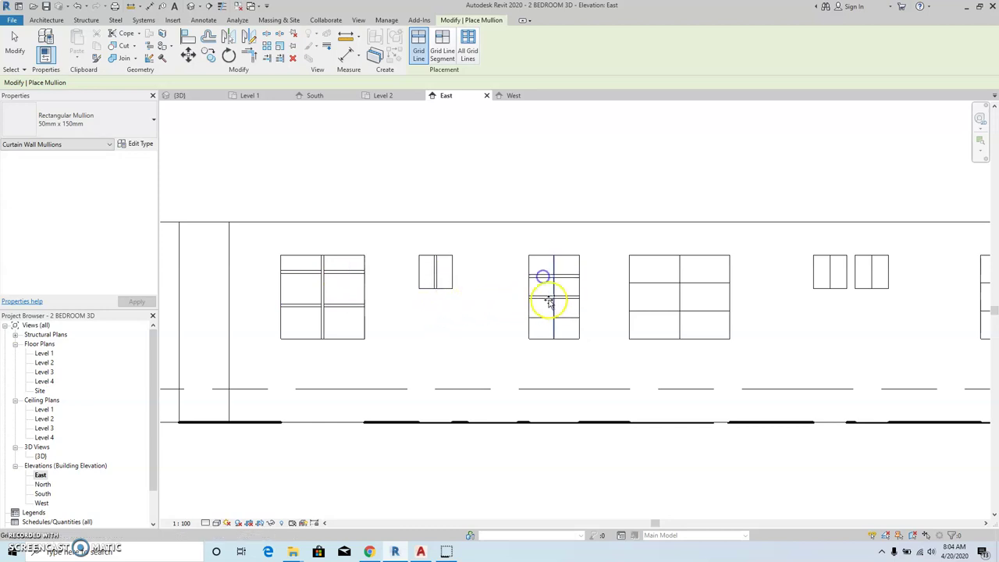
{"action": "left_click", "coordinate": [551, 310]}
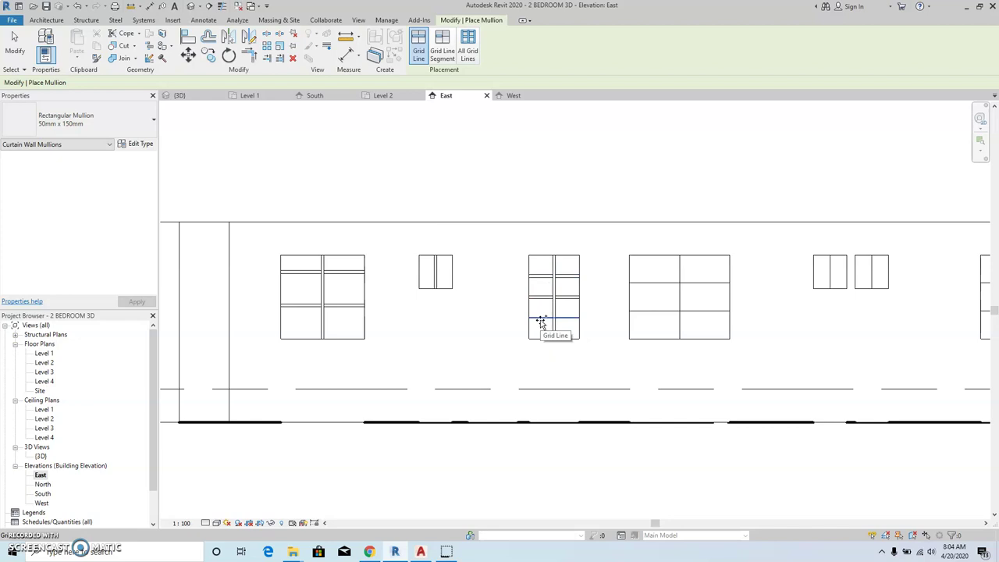
{"action": "left_click", "coordinate": [541, 323]}
{"action": "scroll", "coordinate": [410, 320], "scroll_direction": "down", "scroll_amount": 2}
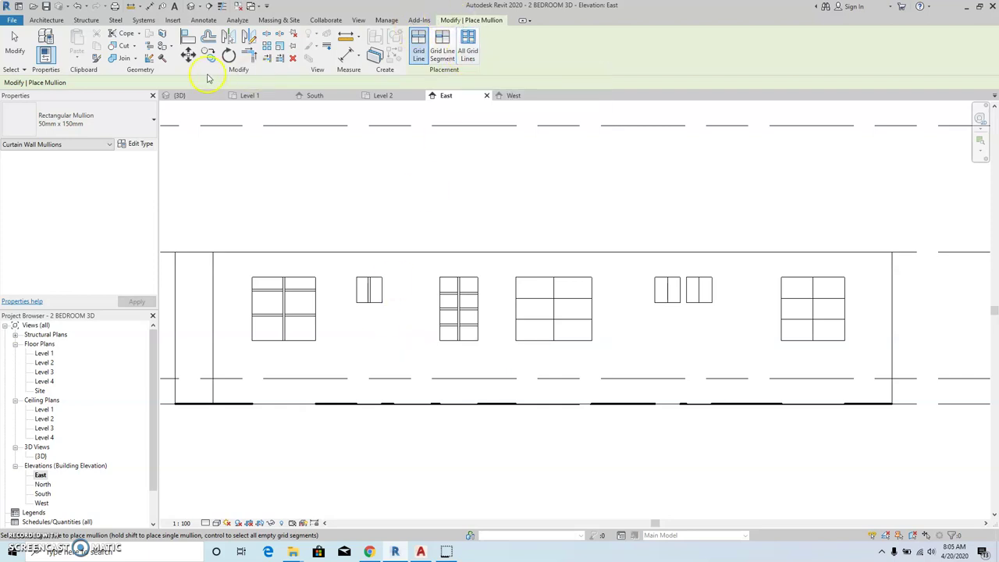
Using All Grid Lines placement, fit mullions on the wide window, both paired small windows and the right-hand window.
{"action": "left_click", "coordinate": [44, 22]}
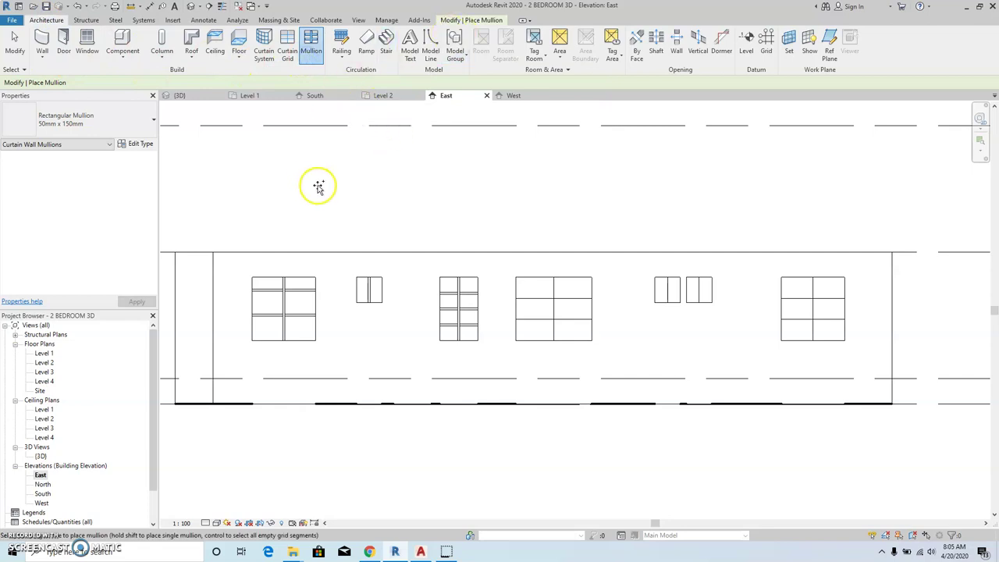
{"action": "key", "text": "Escape"}
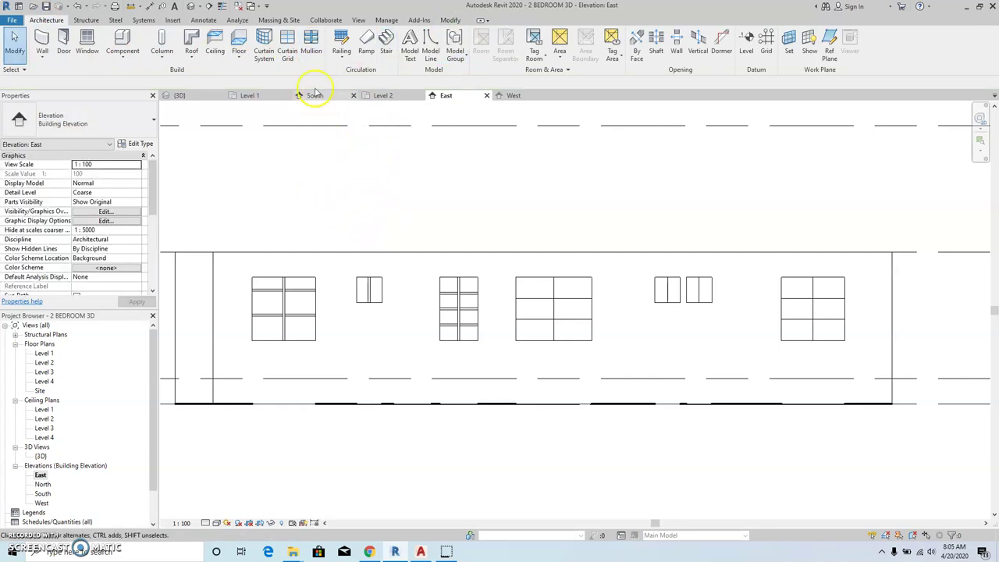
{"action": "left_click", "coordinate": [311, 43]}
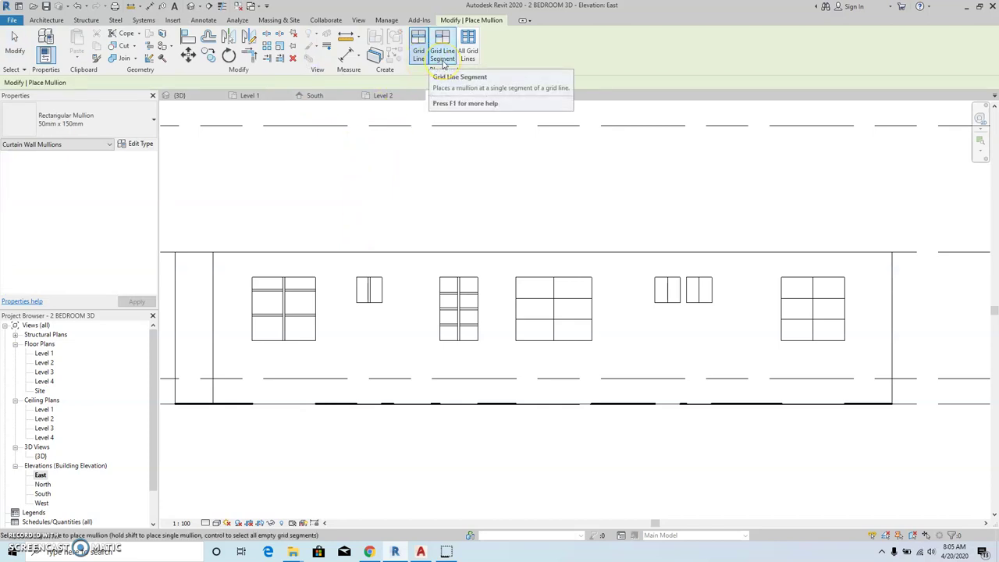
{"action": "left_click", "coordinate": [467, 48]}
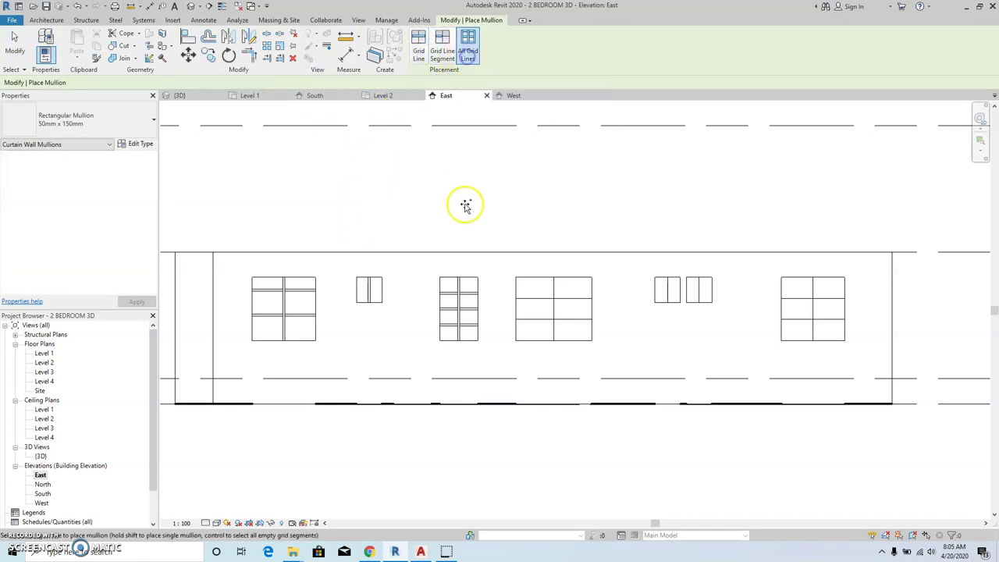
{"action": "left_click", "coordinate": [535, 303]}
{"action": "left_click", "coordinate": [660, 293]}
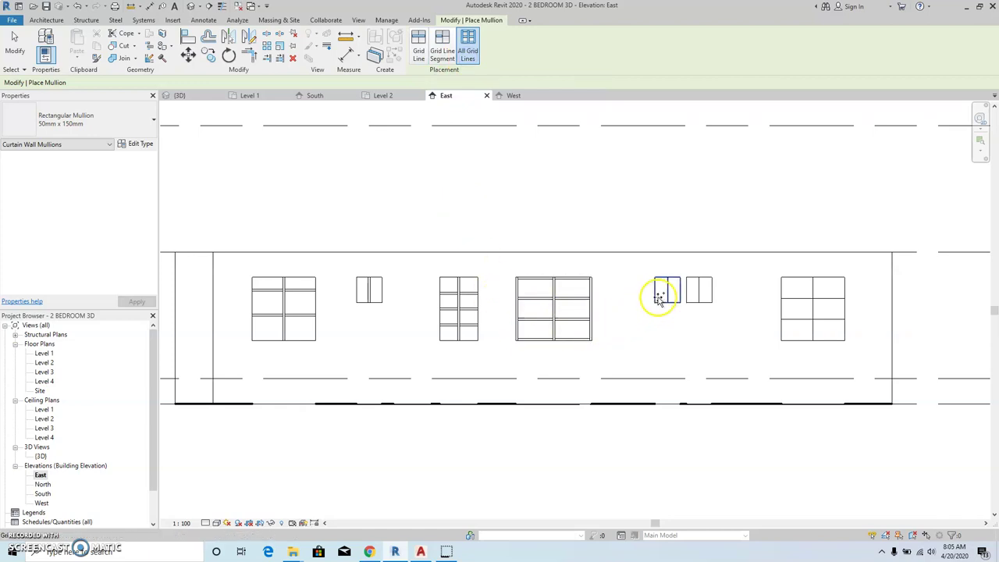
{"action": "left_click", "coordinate": [693, 298]}
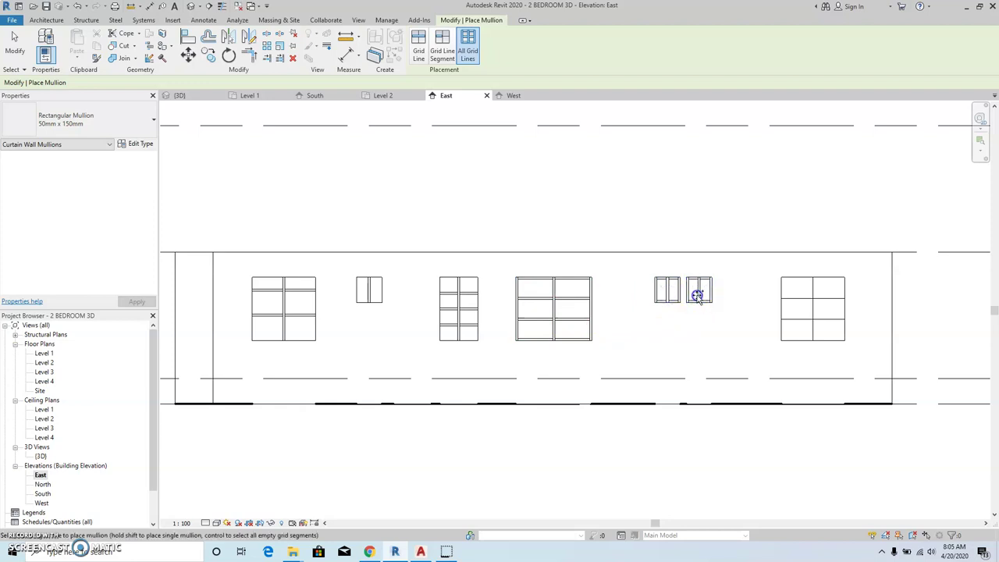
{"action": "left_click", "coordinate": [774, 309]}
Fit mullions on the single small, left and eight-pane windows, then open the South elevation.
{"action": "left_click", "coordinate": [363, 295]}
{"action": "left_click", "coordinate": [267, 341]}
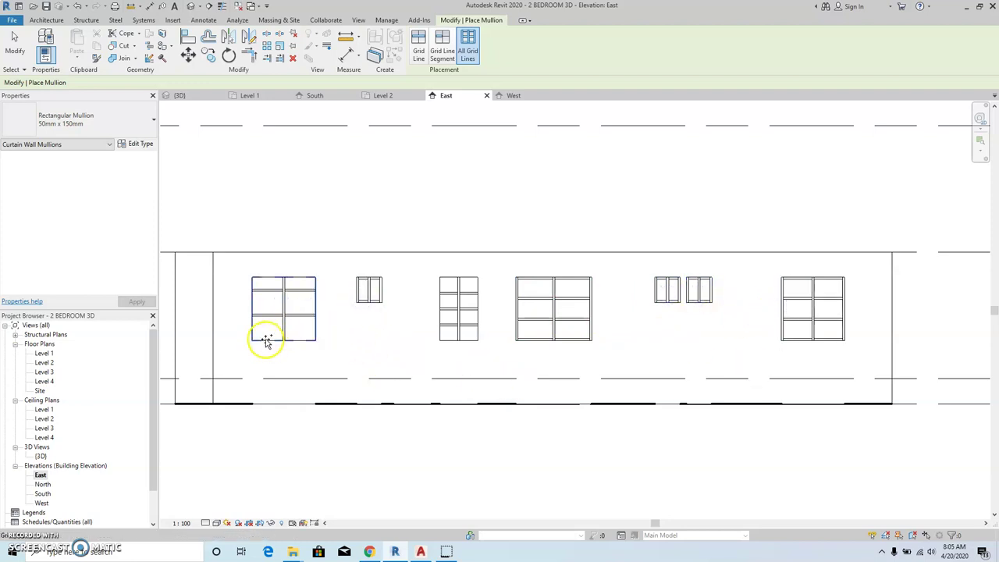
{"action": "left_click", "coordinate": [446, 342]}
{"action": "scroll", "coordinate": [479, 376], "scroll_direction": "down", "scroll_amount": 1}
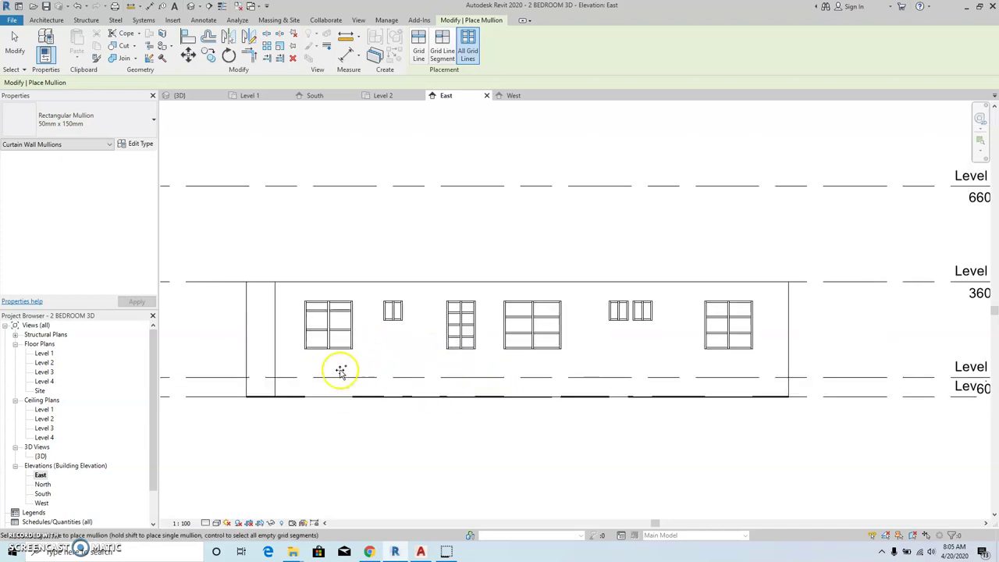
{"action": "double_click", "coordinate": [42, 494]}
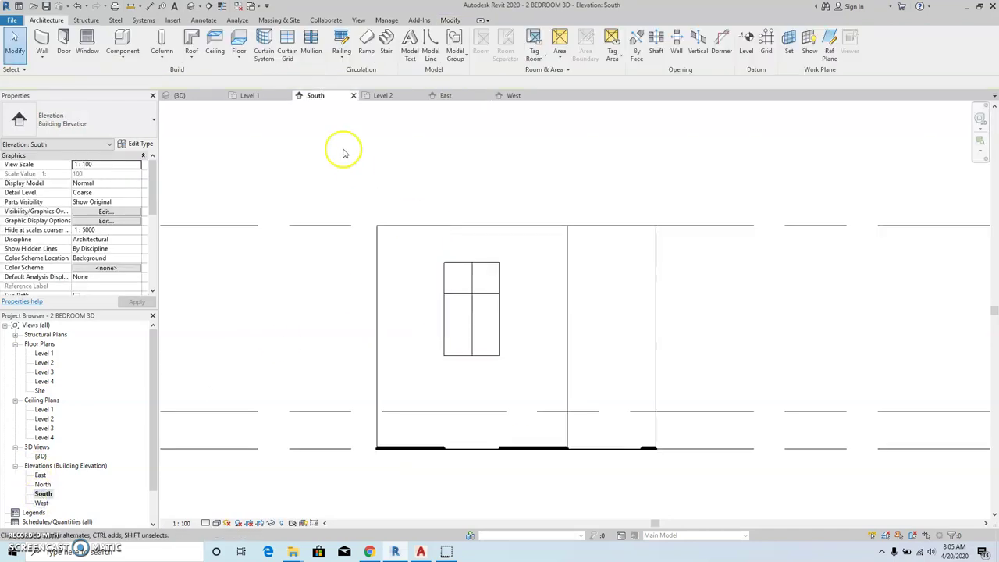
Fit mullions on all grid lines of the South window, then open the West elevation.
{"action": "left_click", "coordinate": [312, 45]}
{"action": "left_click", "coordinate": [468, 51]}
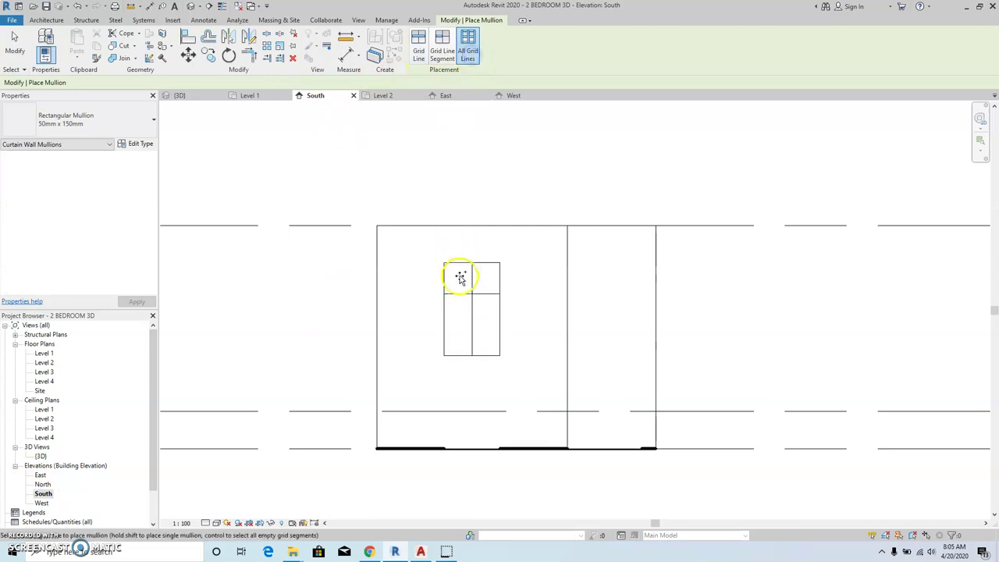
{"action": "left_click", "coordinate": [457, 294]}
{"action": "double_click", "coordinate": [42, 503]}
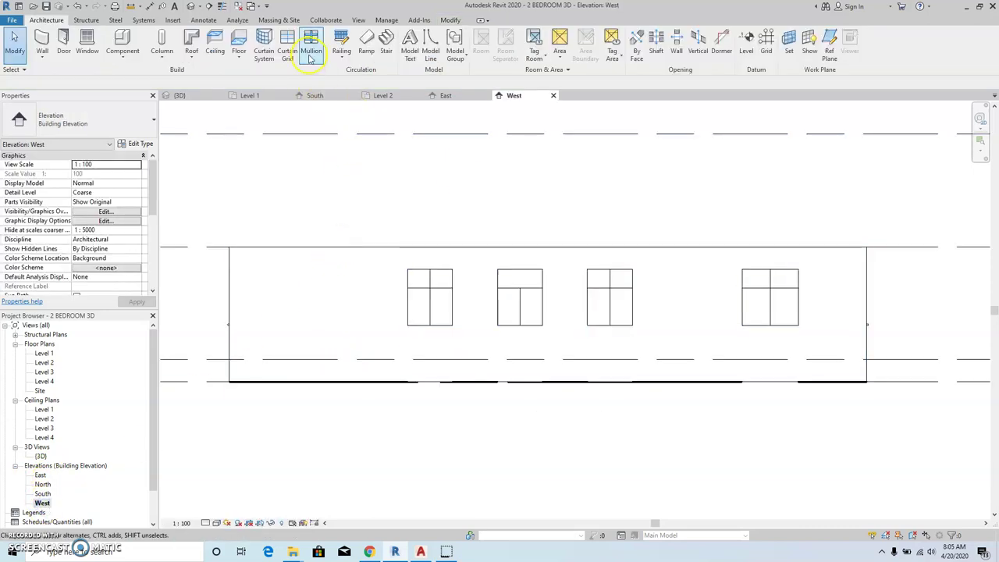
Fit mullions on all four West elevation windows, then open the North elevation.
{"action": "left_click", "coordinate": [310, 53]}
{"action": "left_click", "coordinate": [468, 54]}
{"action": "left_click", "coordinate": [499, 288]}
{"action": "left_click", "coordinate": [587, 292]}
{"action": "left_click", "coordinate": [738, 295]}
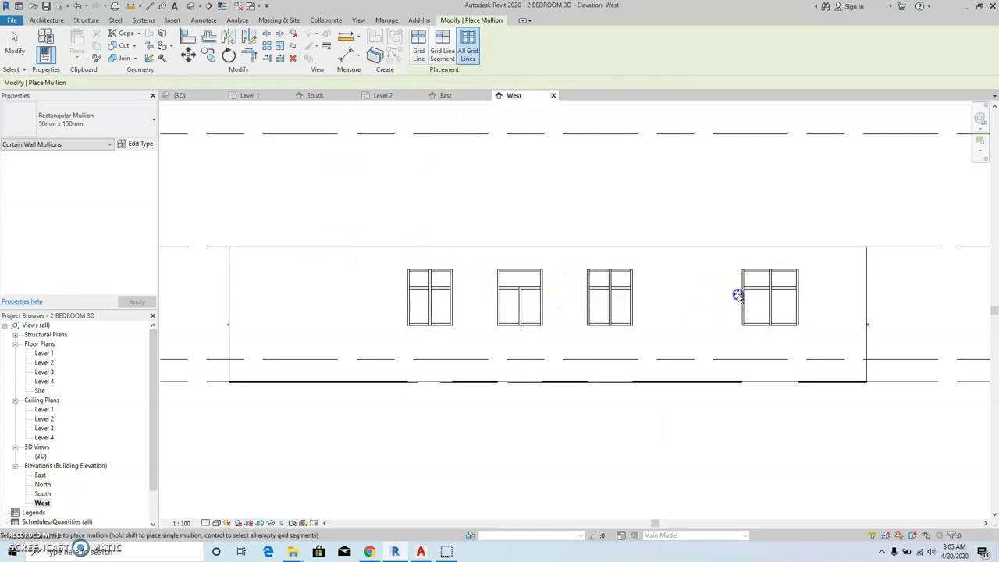
{"action": "double_click", "coordinate": [42, 484]}
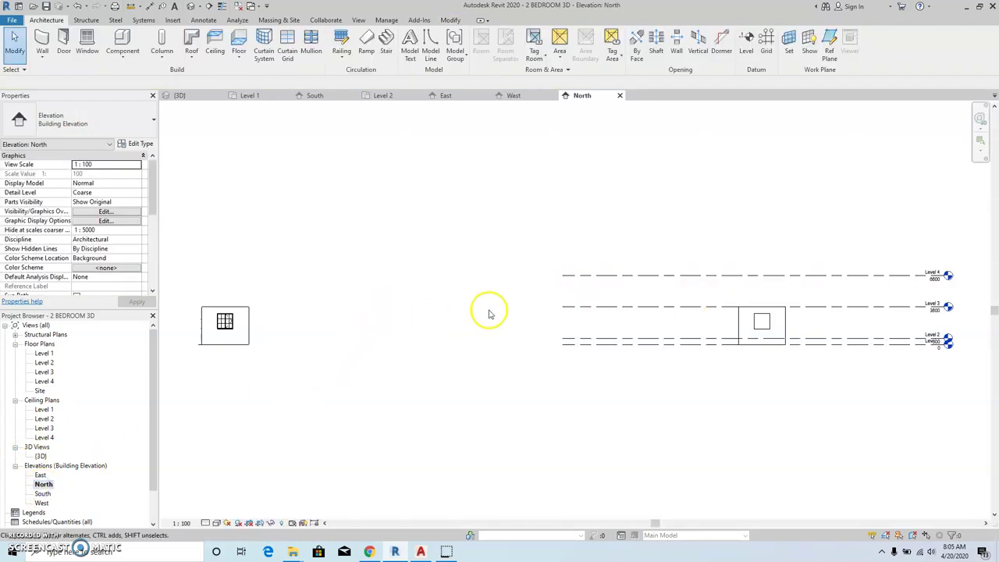
Divide the North window into four panes with a horizontal and a central vertical grid line.
{"action": "middle_click_drag", "start_coordinate": [490, 314], "coordinate": [319, 297]}
{"action": "scroll", "coordinate": [544, 286], "scroll_direction": "up", "scroll_amount": 5}
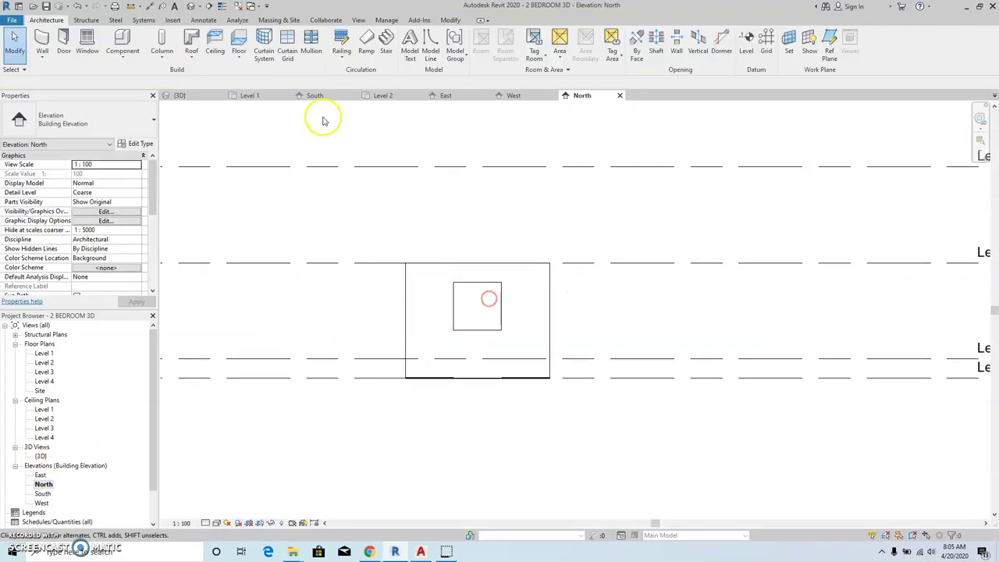
{"action": "left_click", "coordinate": [287, 48]}
{"action": "scroll", "coordinate": [466, 303], "scroll_direction": "up", "scroll_amount": 2}
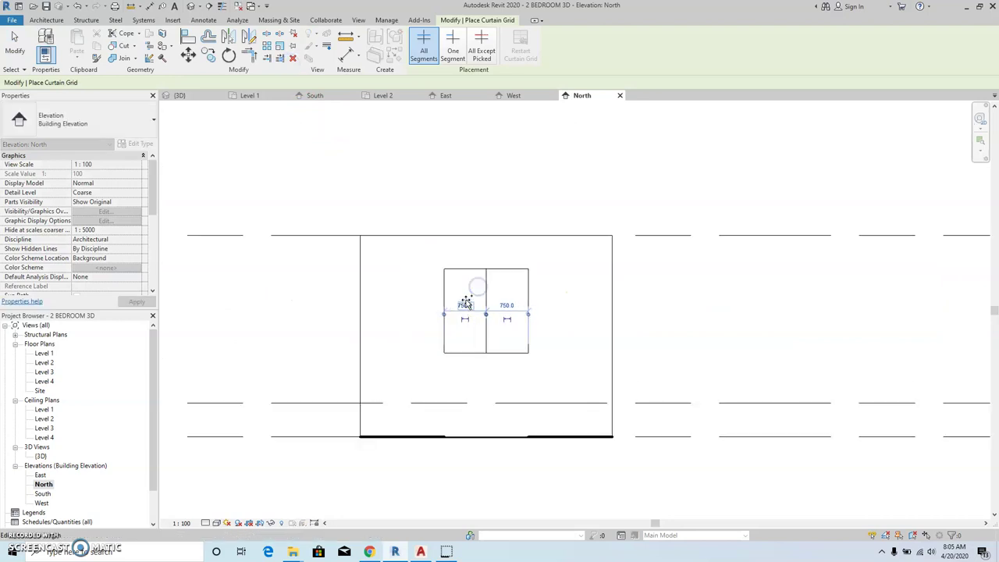
{"action": "right_click", "coordinate": [424, 273]}
{"action": "left_click", "coordinate": [423, 274]}
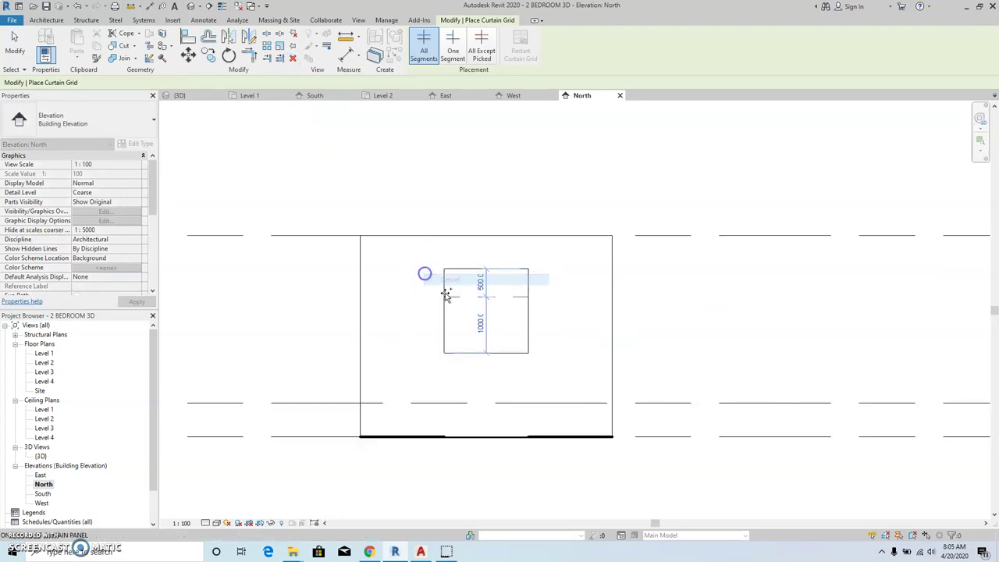
{"action": "left_click", "coordinate": [487, 291]}
{"action": "right_click", "coordinate": [224, 149]}
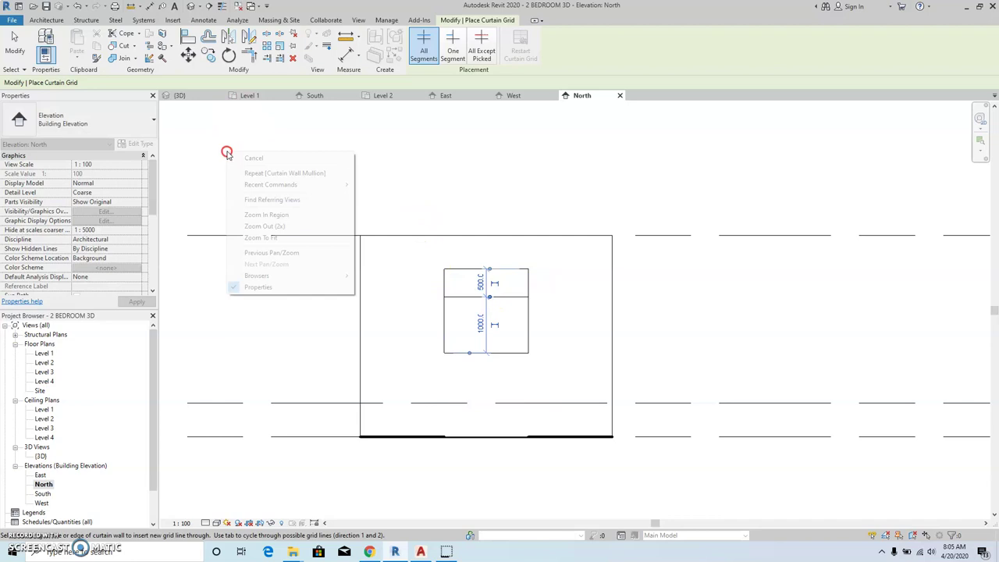
{"action": "left_click", "coordinate": [234, 158]}
Fit mullions on all the North window's grid lines, then inspect the house in 3D view.
{"action": "left_click", "coordinate": [14, 39]}
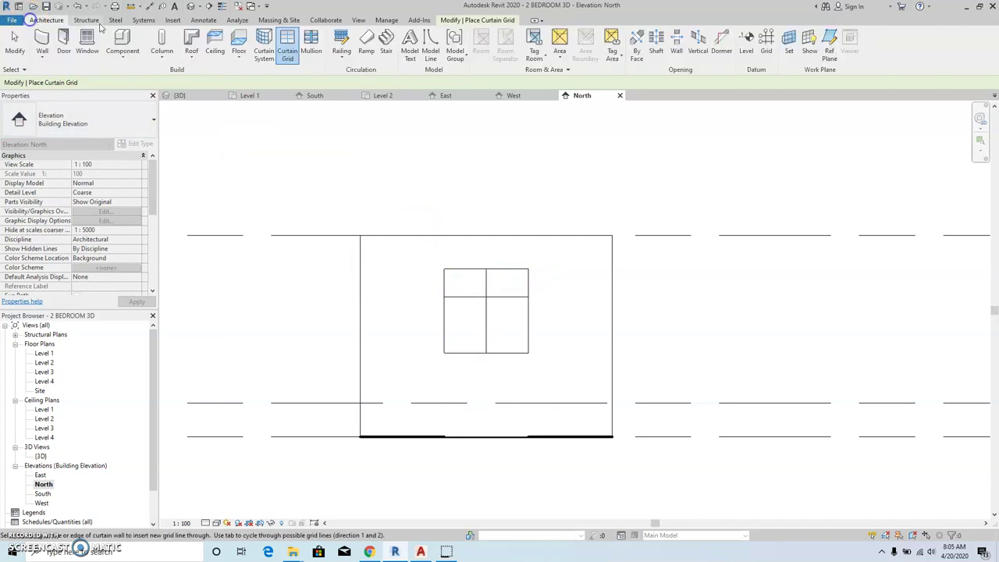
{"action": "left_click", "coordinate": [313, 42]}
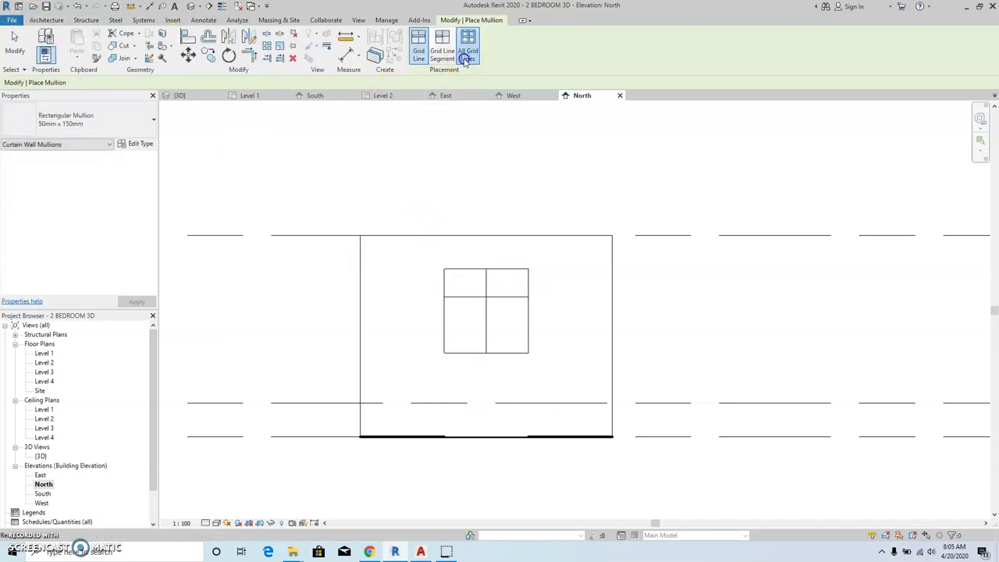
{"action": "left_click", "coordinate": [465, 59]}
{"action": "left_click", "coordinate": [444, 284]}
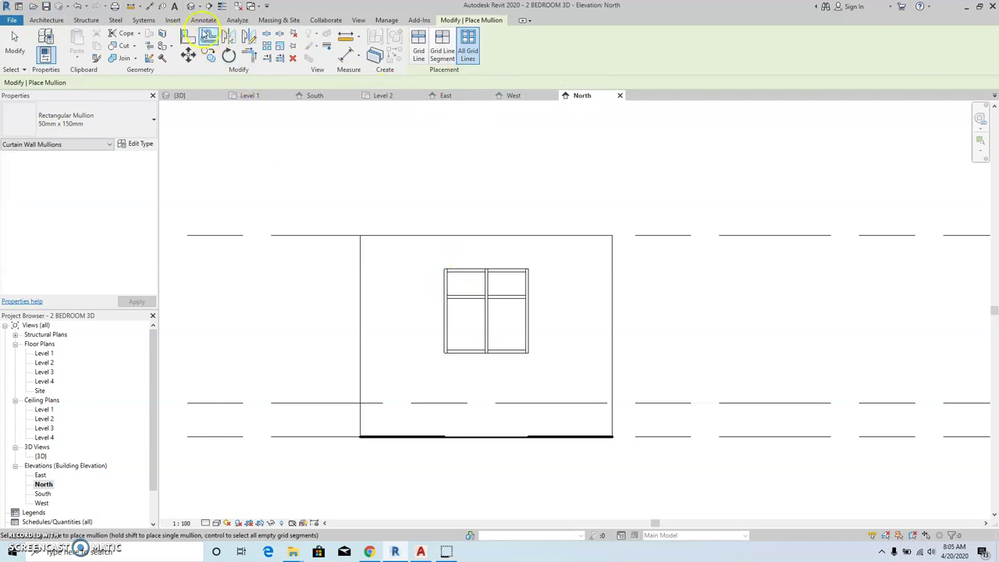
{"action": "left_click", "coordinate": [189, 7]}
{"action": "middle_click_drag", "start_coordinate": [397, 314], "coordinate": [433, 361], "text": "shift"}
{"action": "middle_click_drag", "start_coordinate": [648, 312], "coordinate": [408, 330], "text": "shift"}
{"action": "middle_click_drag", "start_coordinate": [421, 370], "coordinate": [424, 379], "text": "shift"}
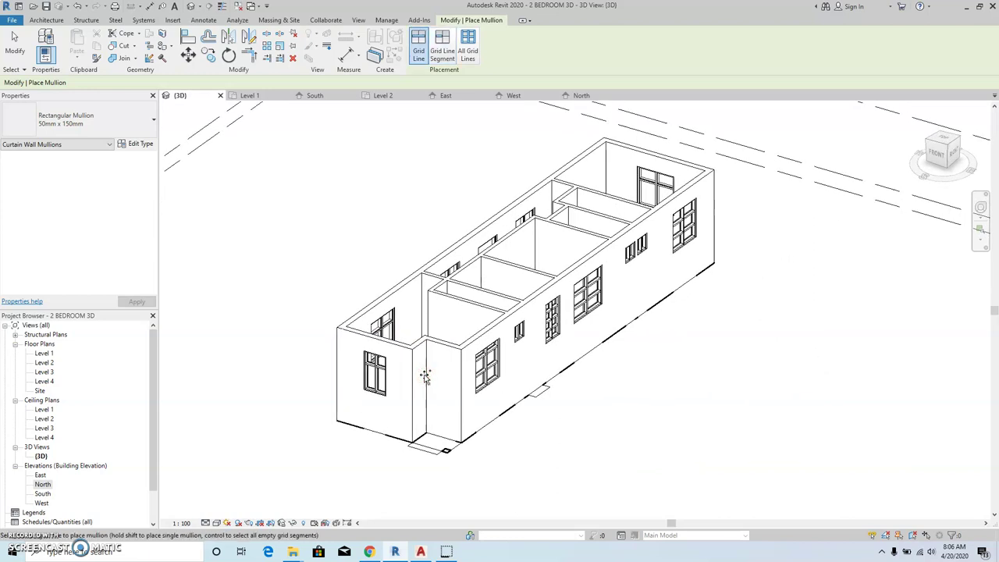